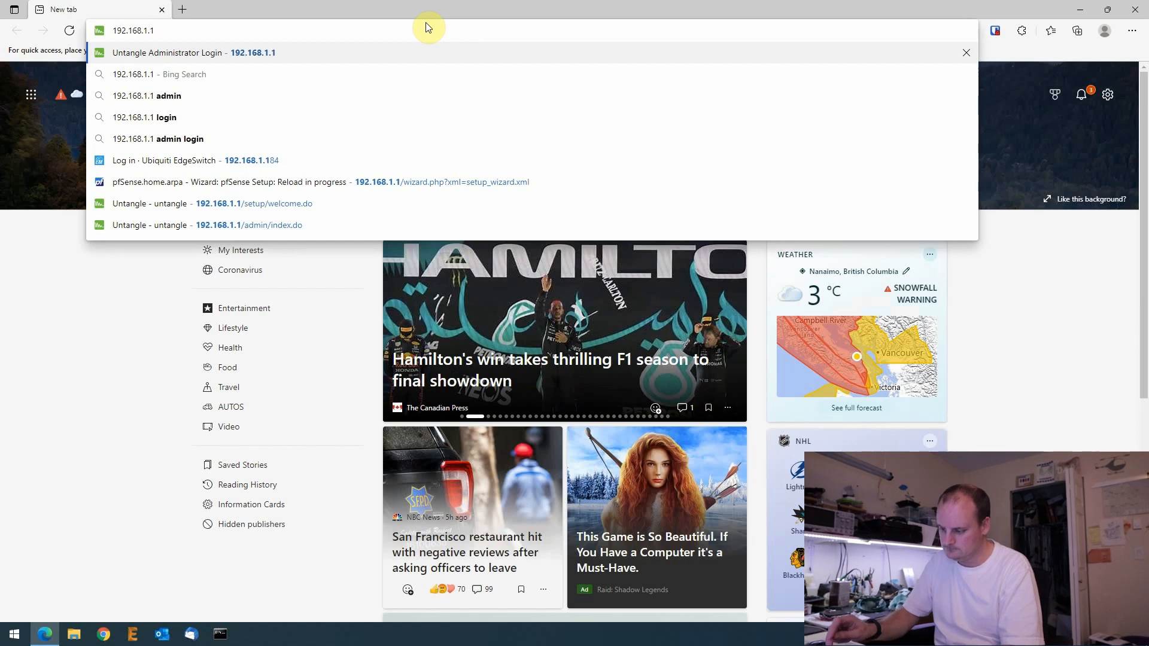
# - Sign in to the Untangle admin with the administrator password and dismiss the security warning banner
pyautogui.press('Return')
pyautogui.write('••')
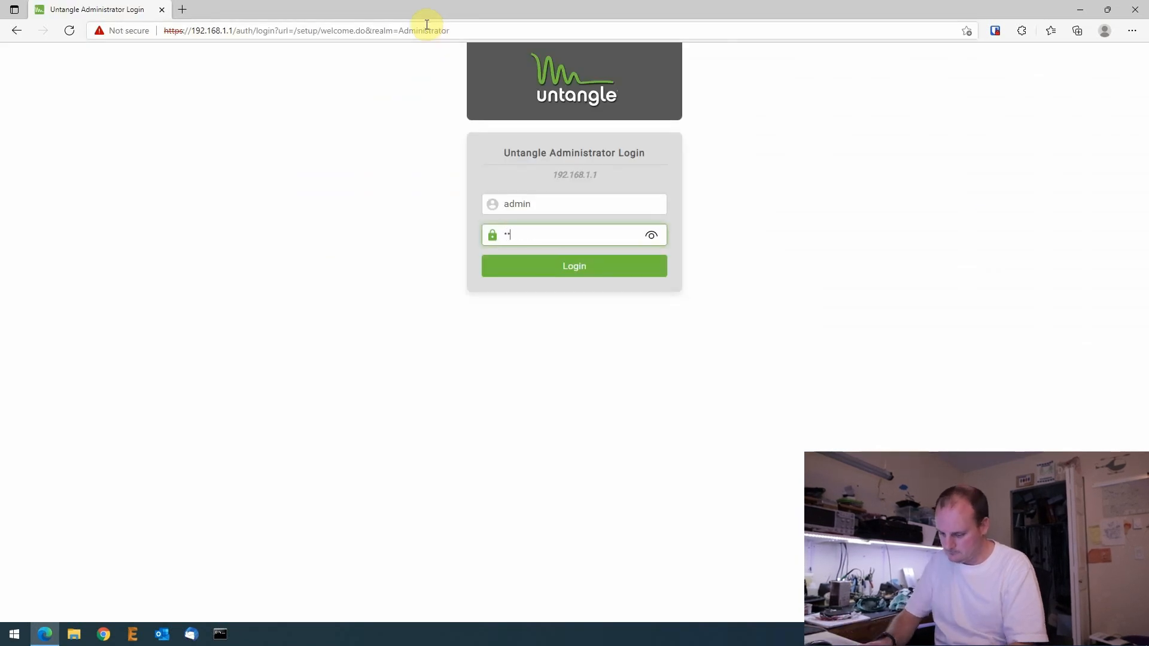
pyautogui.write('•••••••••')
pyautogui.press('Return')
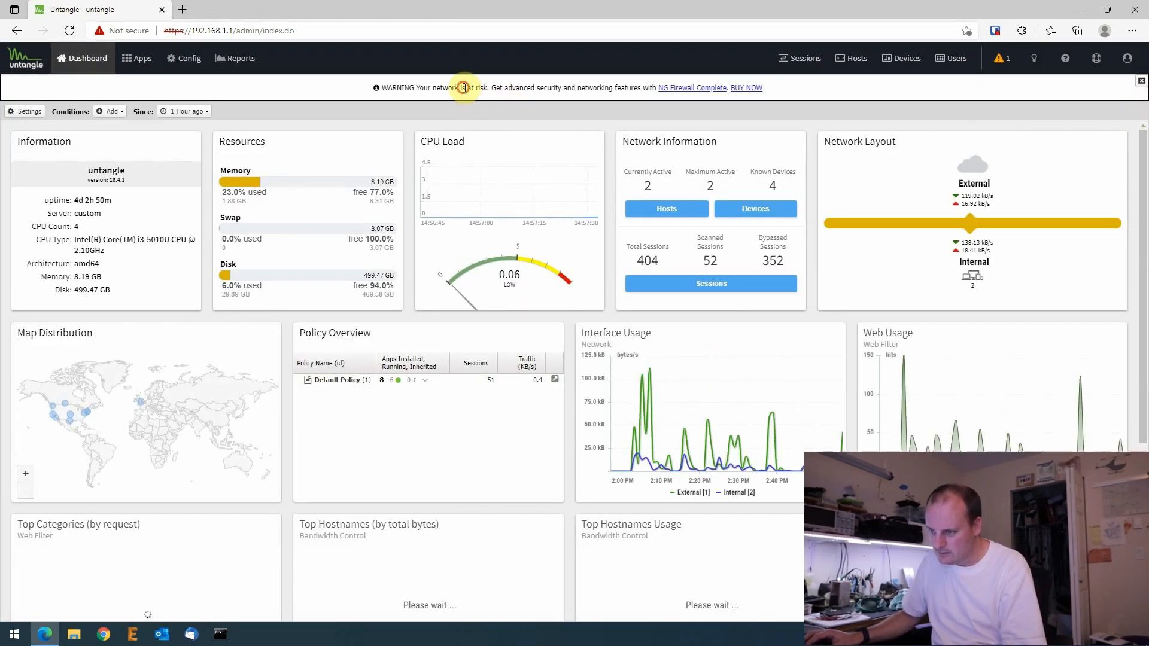
pyautogui.moveTo(461, 87); pyautogui.dragTo(637, 88)
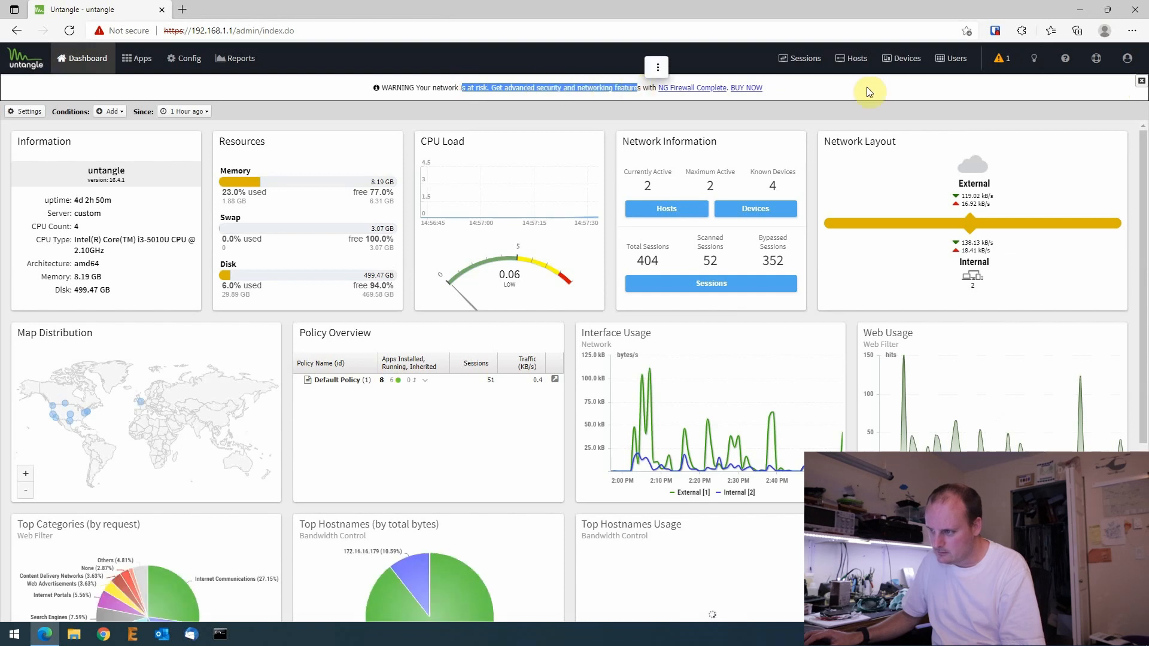
pyautogui.click(1141, 80)
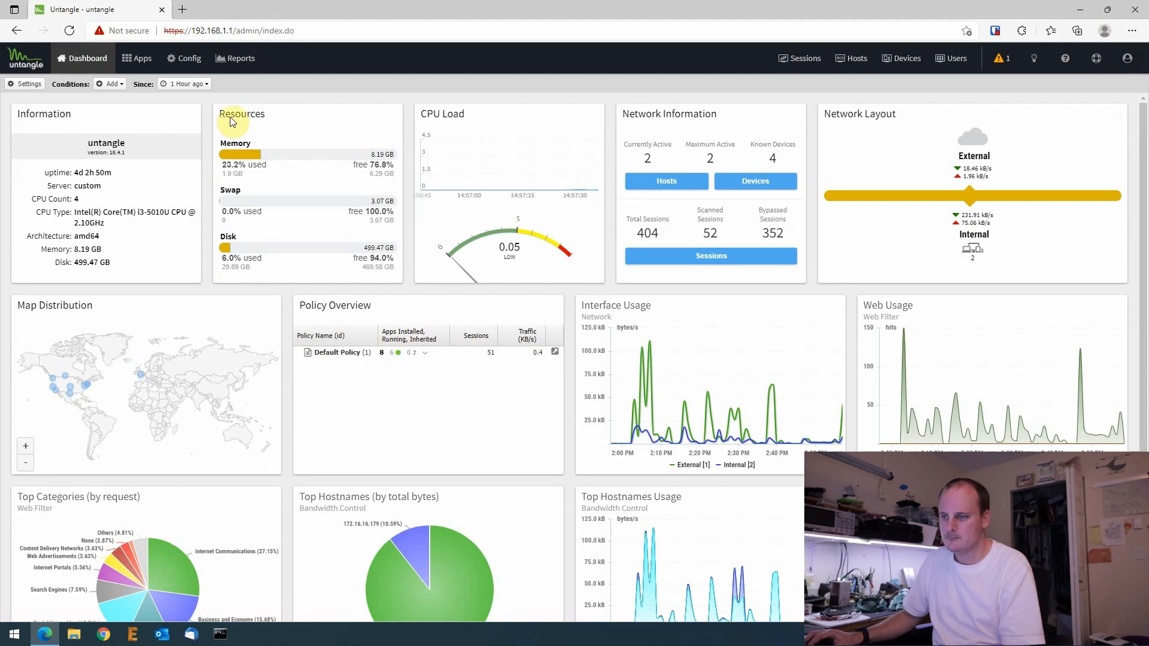
# - Go to Config > Network > DHCP Server and select the lease address 192.168.1.184
pyautogui.click(191, 58)
pyautogui.click(71, 134)
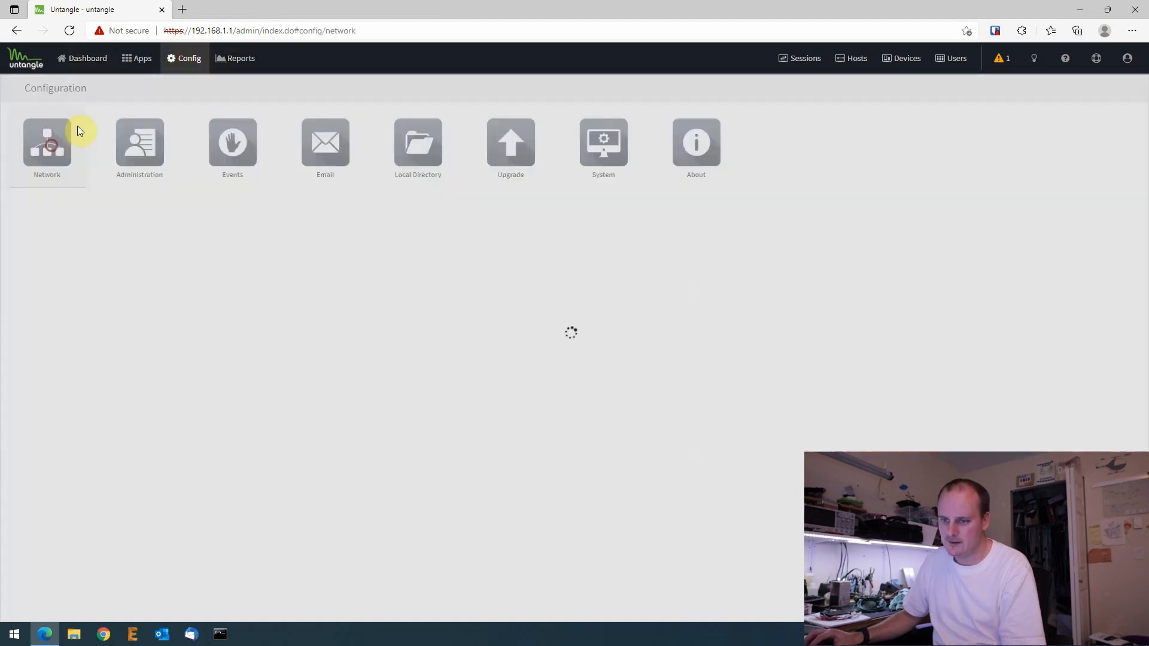
pyautogui.click(486, 100)
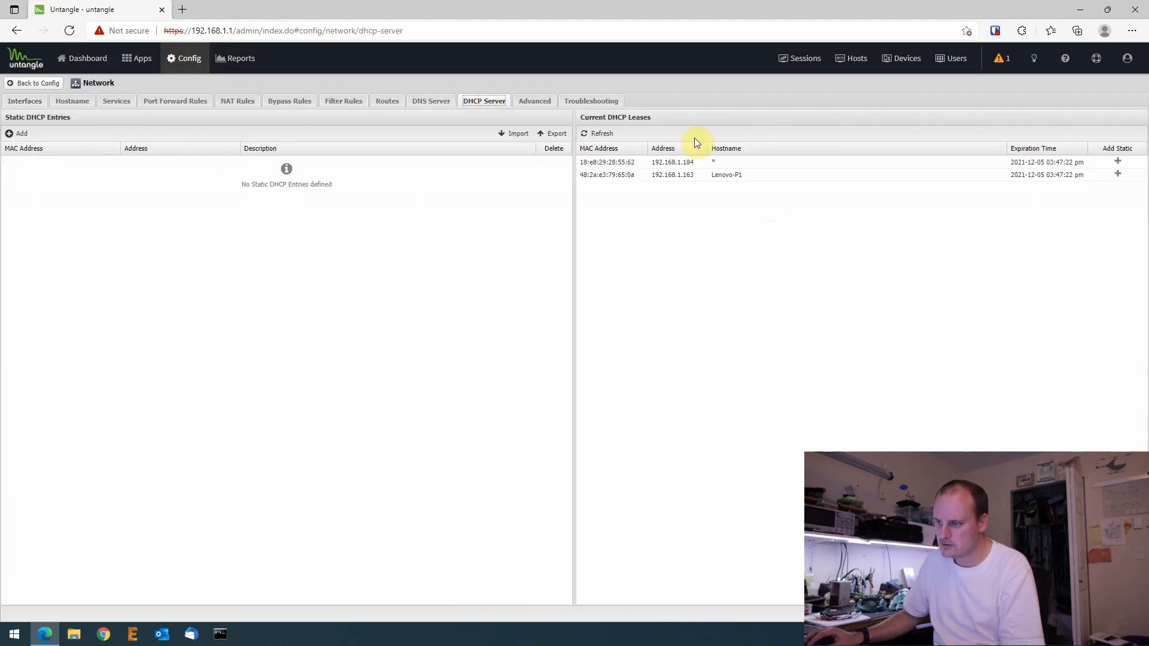
pyautogui.moveTo(695, 161); pyautogui.dragTo(653, 163)
pyautogui.rightClick(662, 162)
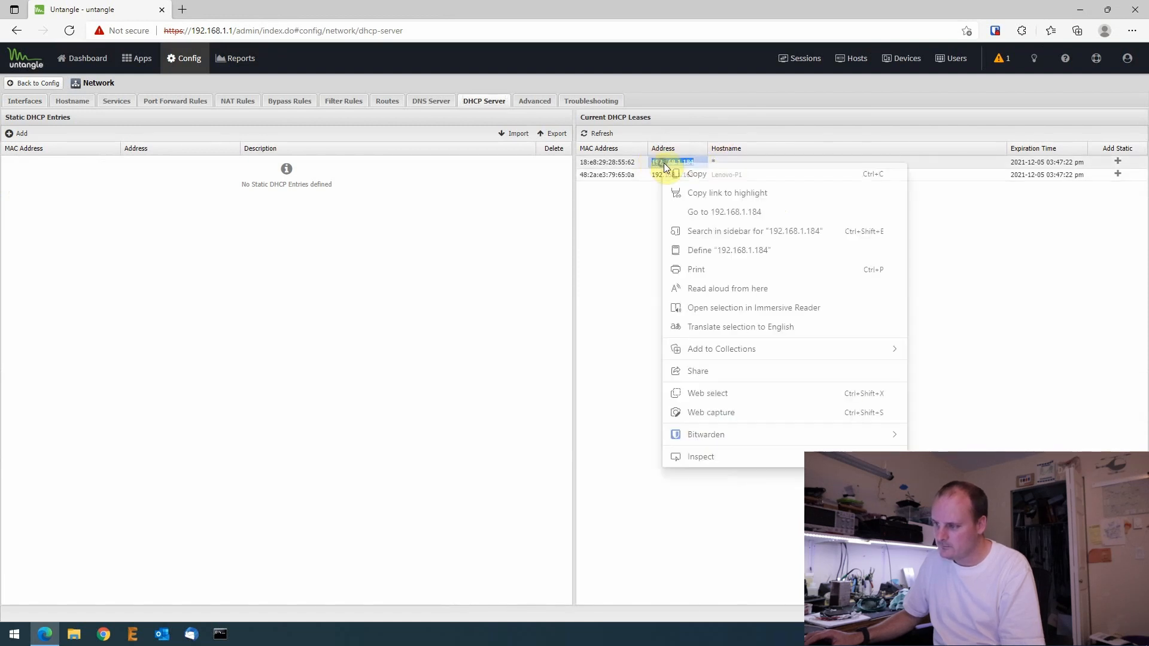
# - Copy 192.168.1.184 and open it in a new tab, proceeding past the certificate warning
pyautogui.click(682, 172)
pyautogui.click(182, 10)
pyautogui.hotkey('ctrl', 'v')
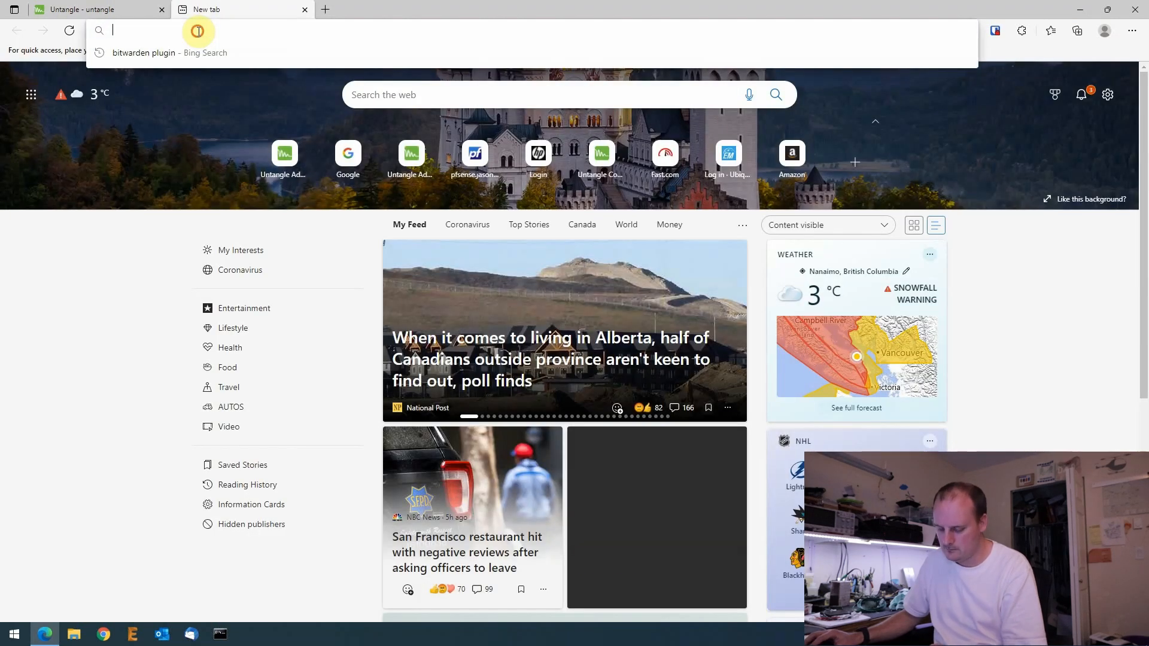
pyautogui.press('Return')
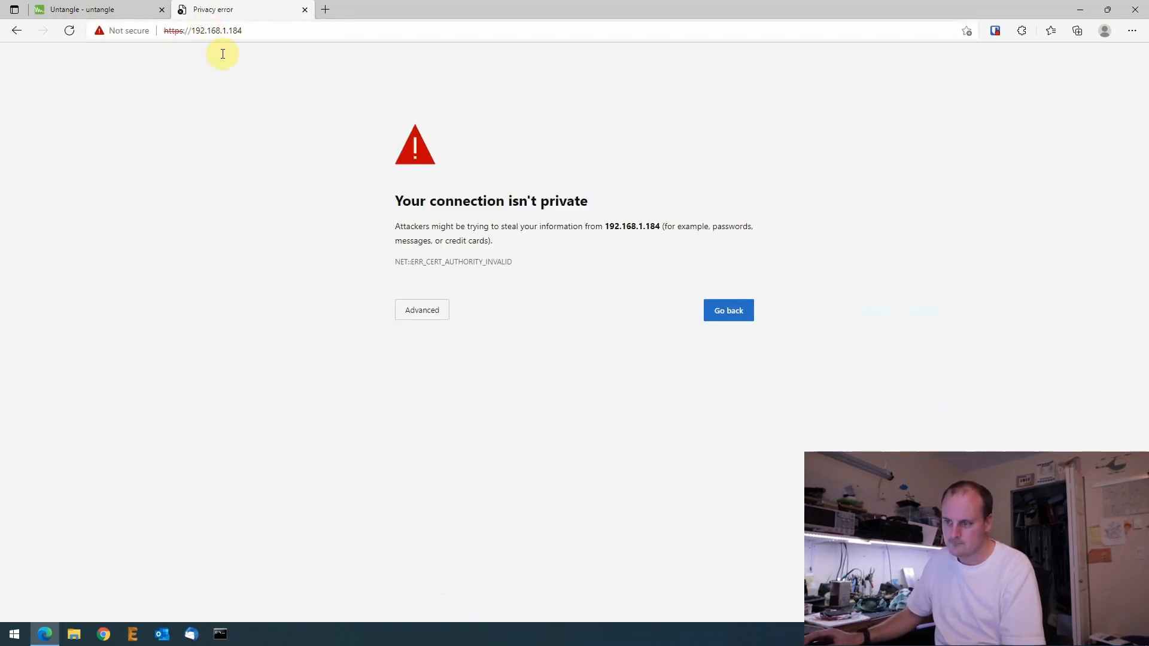
pyautogui.click(417, 306)
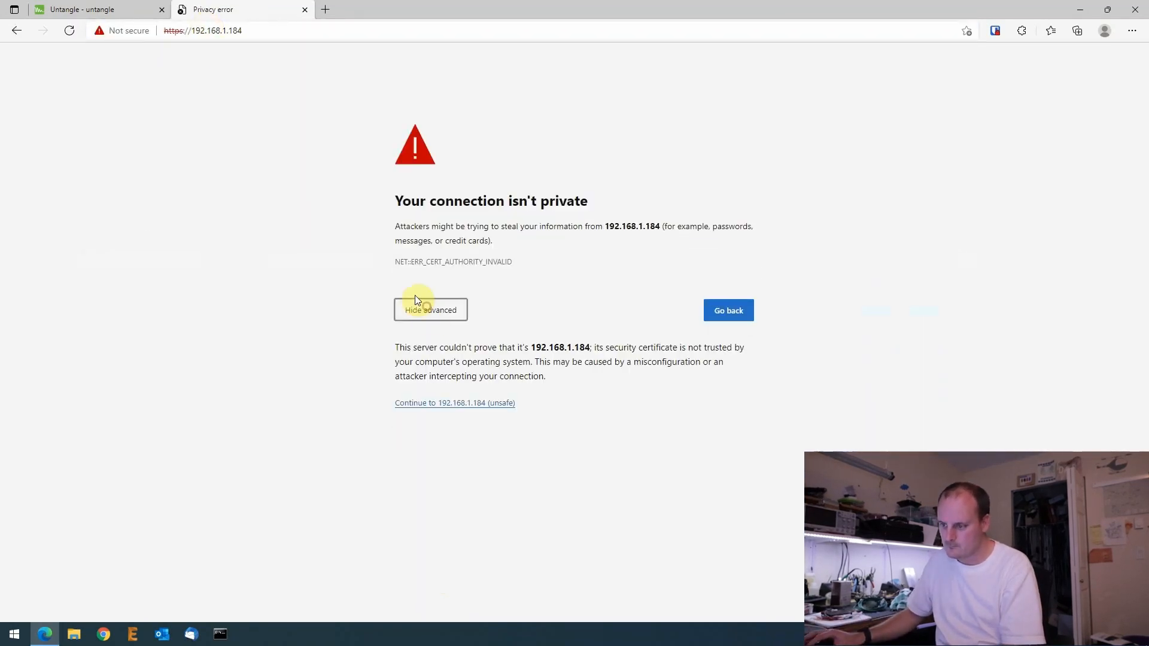
pyautogui.click(468, 402)
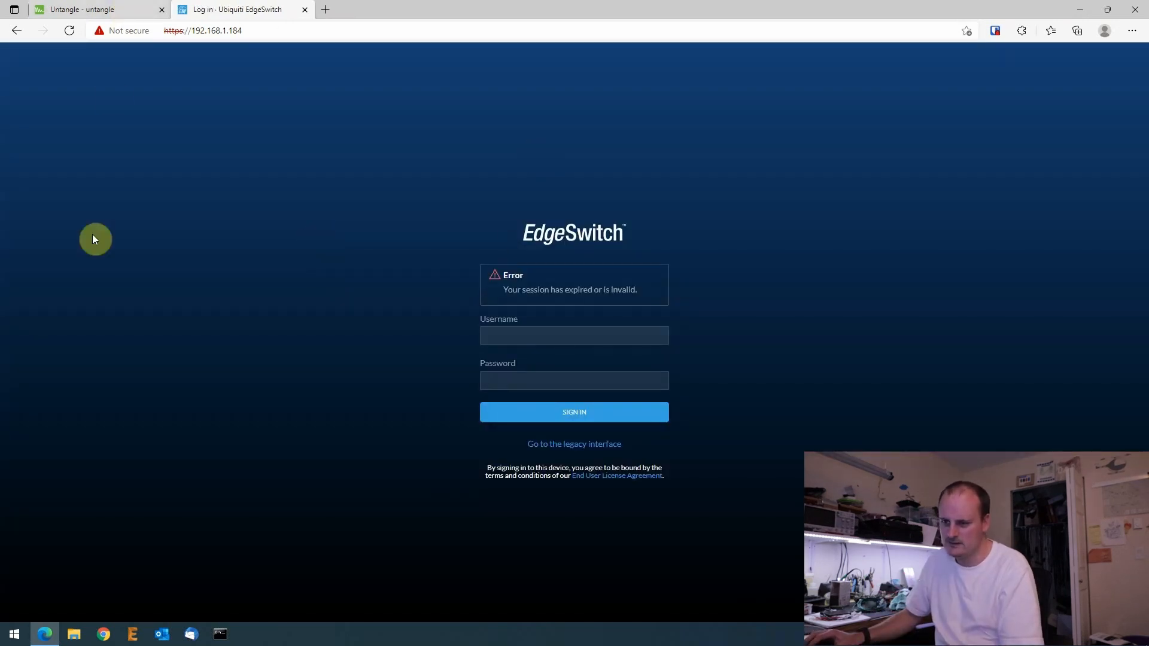
# - Sign in to the EdgeSwitch with its default username and password
pyautogui.click(538, 336)
pyautogui.write('ubnt')
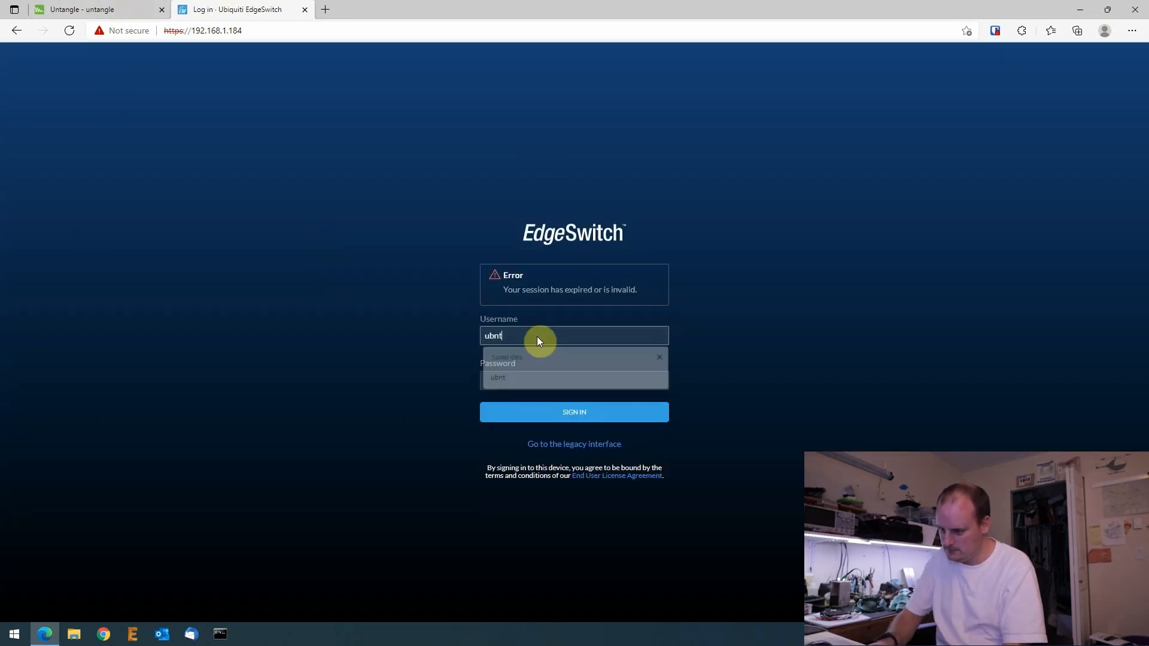
pyautogui.press('Tab')
pyautogui.write('ubnt')
pyautogui.press('Return')
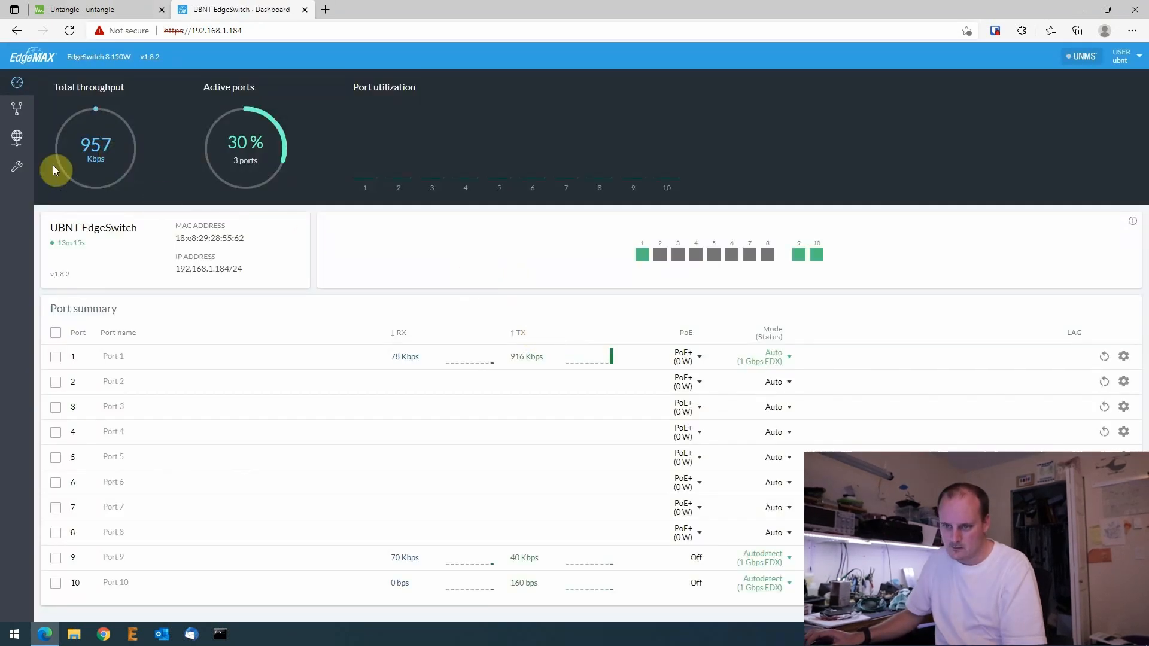
# - Review the switch's MAC table, VLANs and system settings, then return to the Untangle tab
pyautogui.click(17, 168)
pyautogui.click(20, 116)
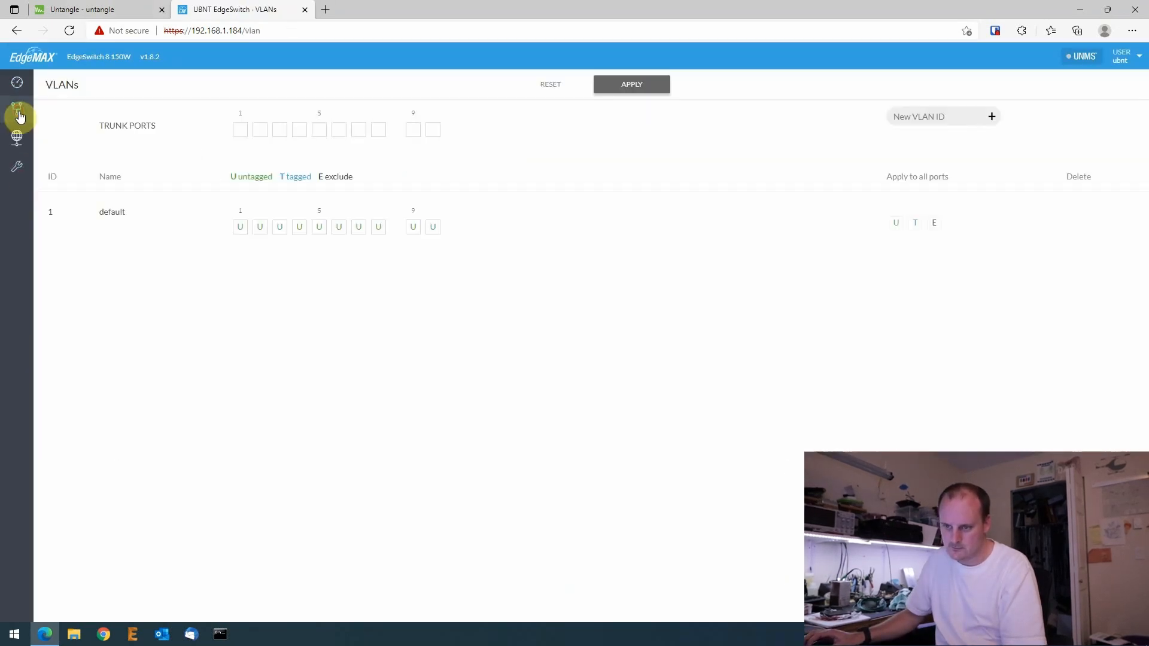
pyautogui.click(18, 142)
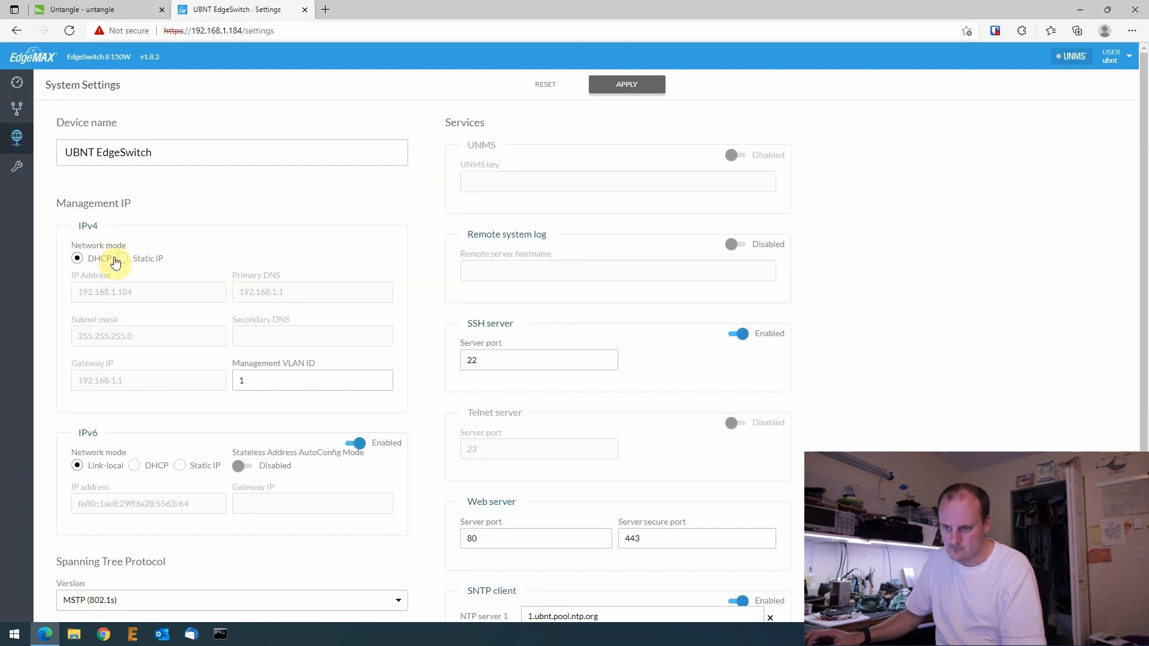
pyautogui.click(101, 7)
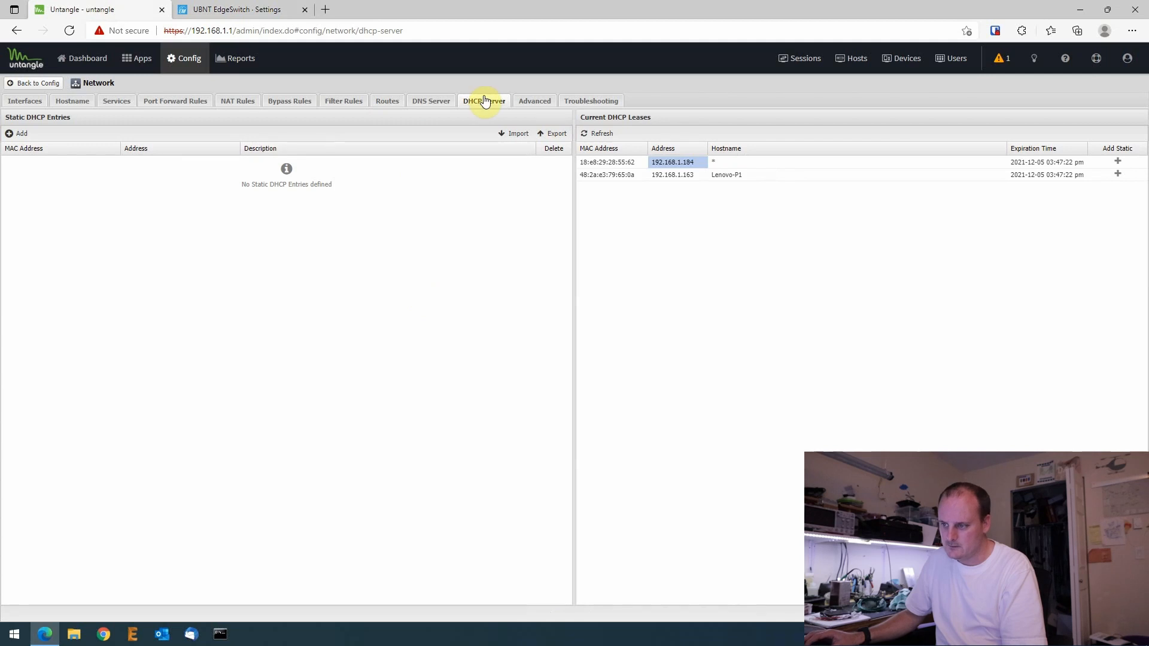
# - Edit the Internal interface, changing its IPv4 address to 192.168.8.1, and view its DHCP Configuration
pyautogui.click(24, 101)
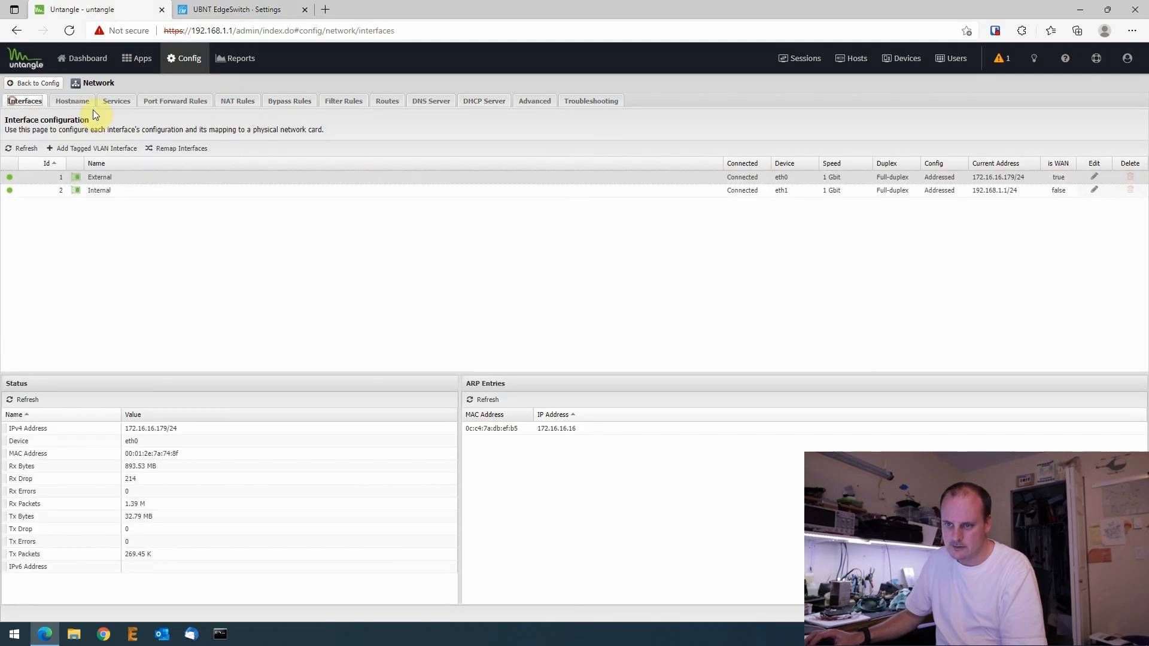
pyautogui.click(93, 190)
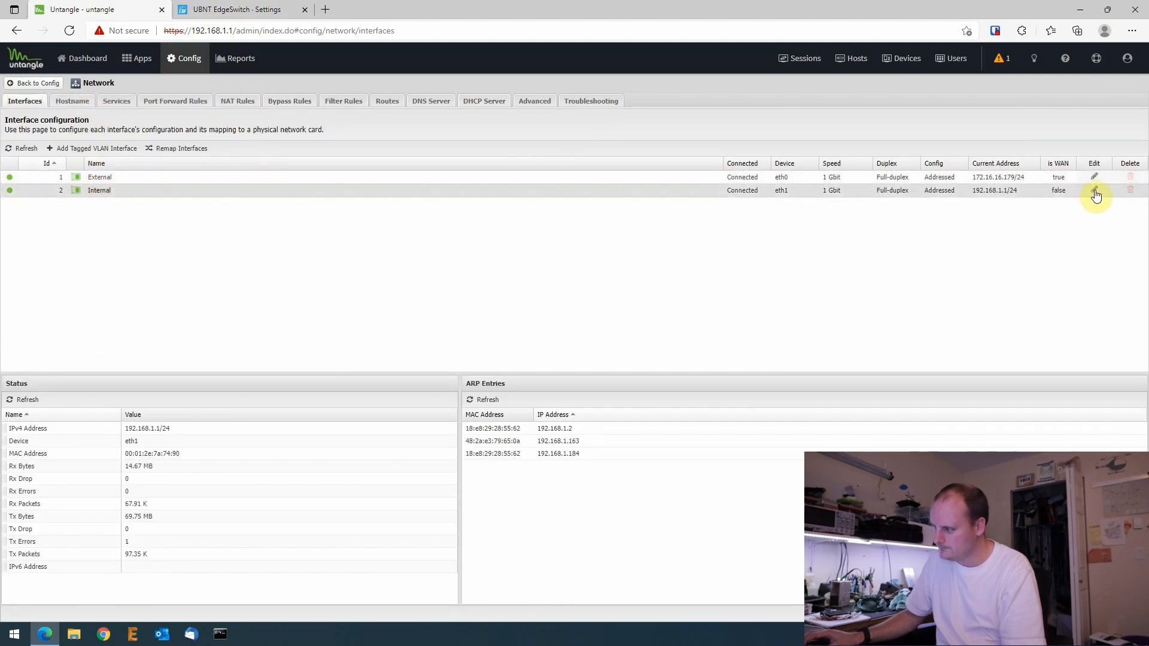
pyautogui.click(1094, 191)
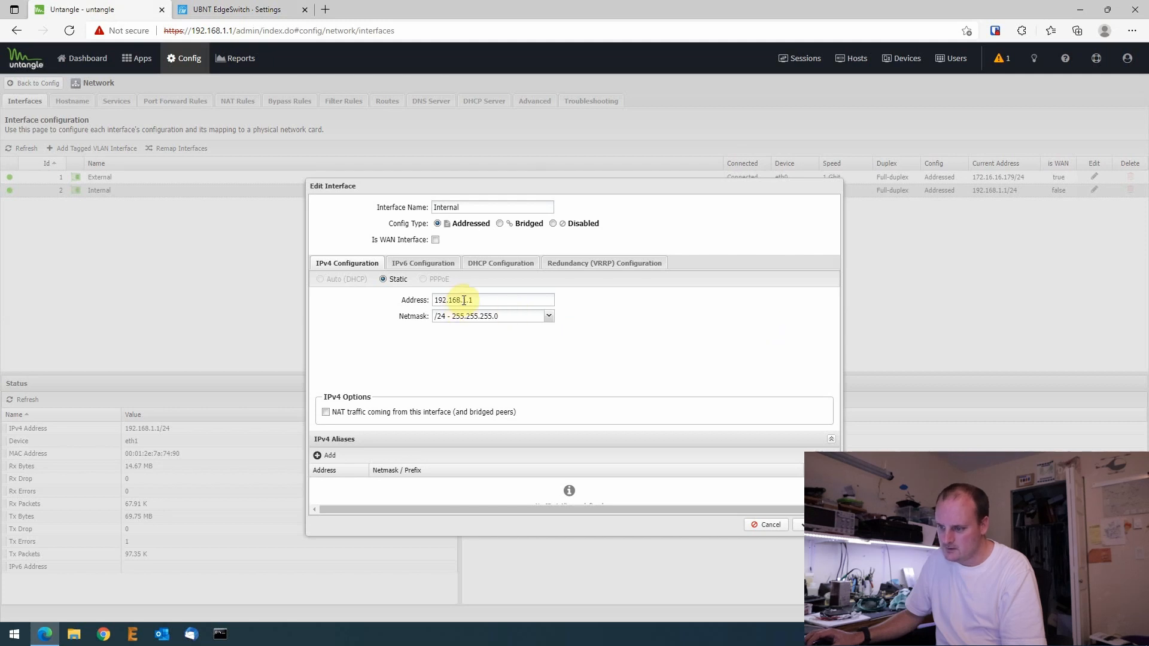
pyautogui.press('BackSpace')
pyautogui.write('8')
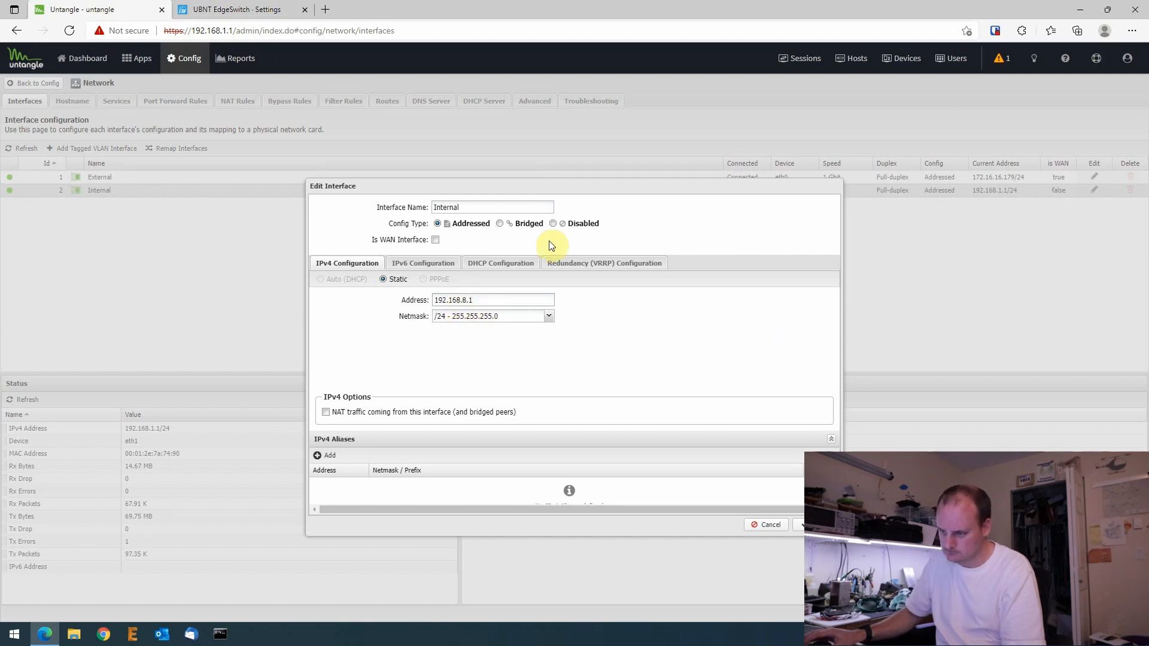
pyautogui.click(409, 266)
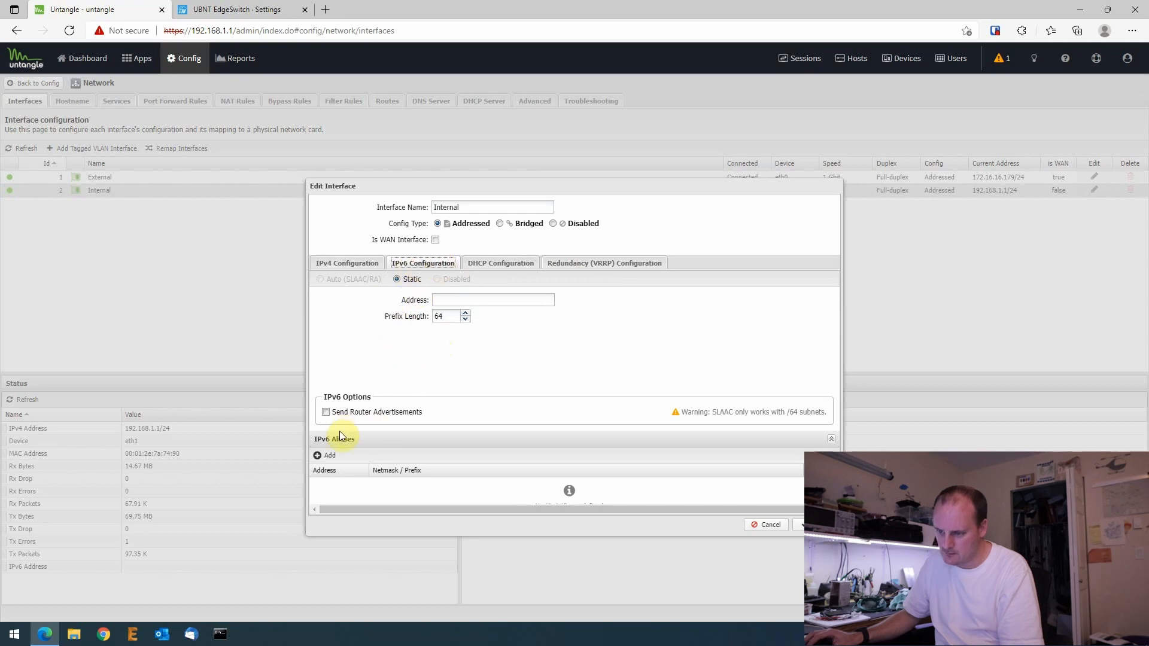
pyautogui.click(492, 264)
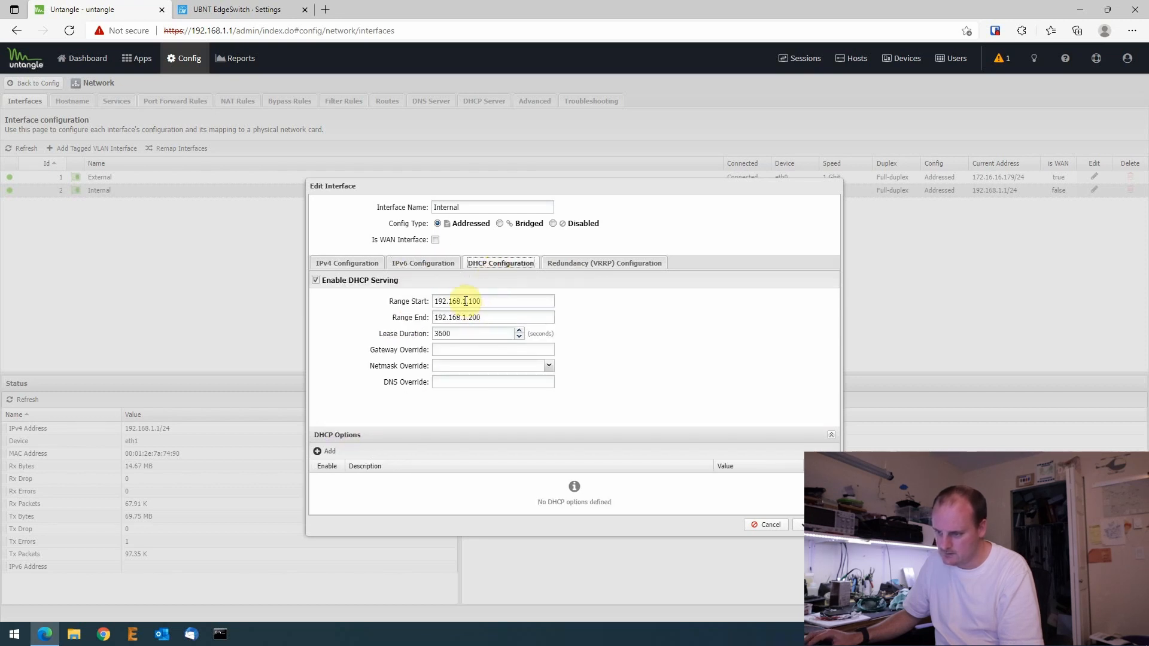
# - Change the third octet of the DHCP Range Start and Range End to 8
pyautogui.click(465, 301)
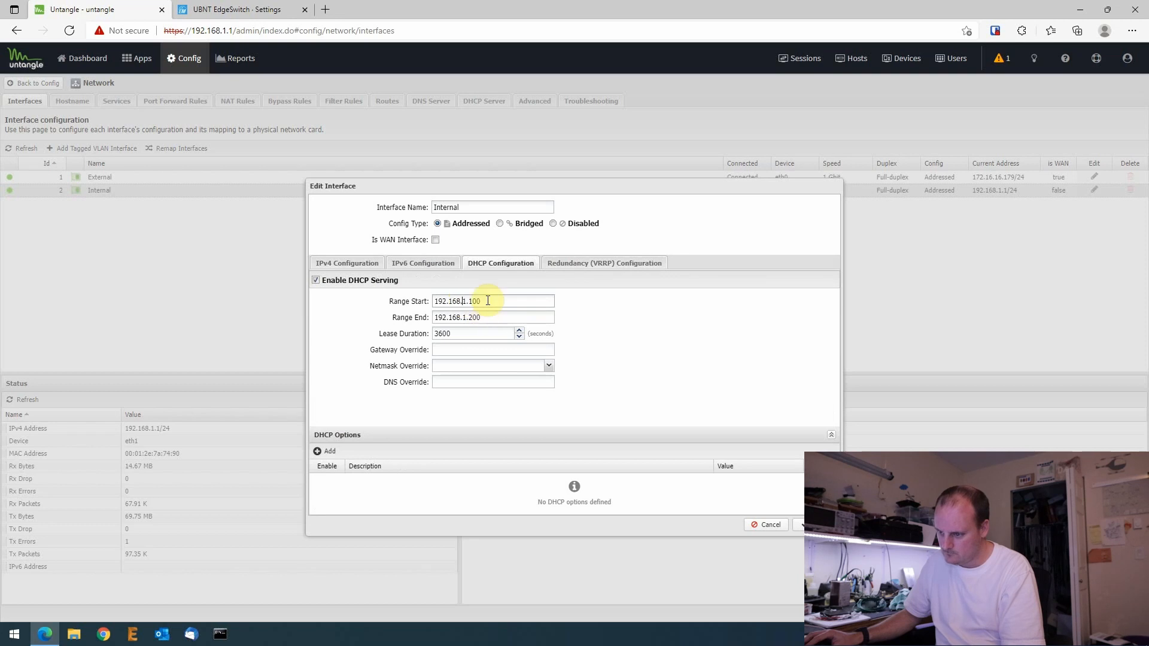
pyautogui.press('Delete')
pyautogui.write('8')
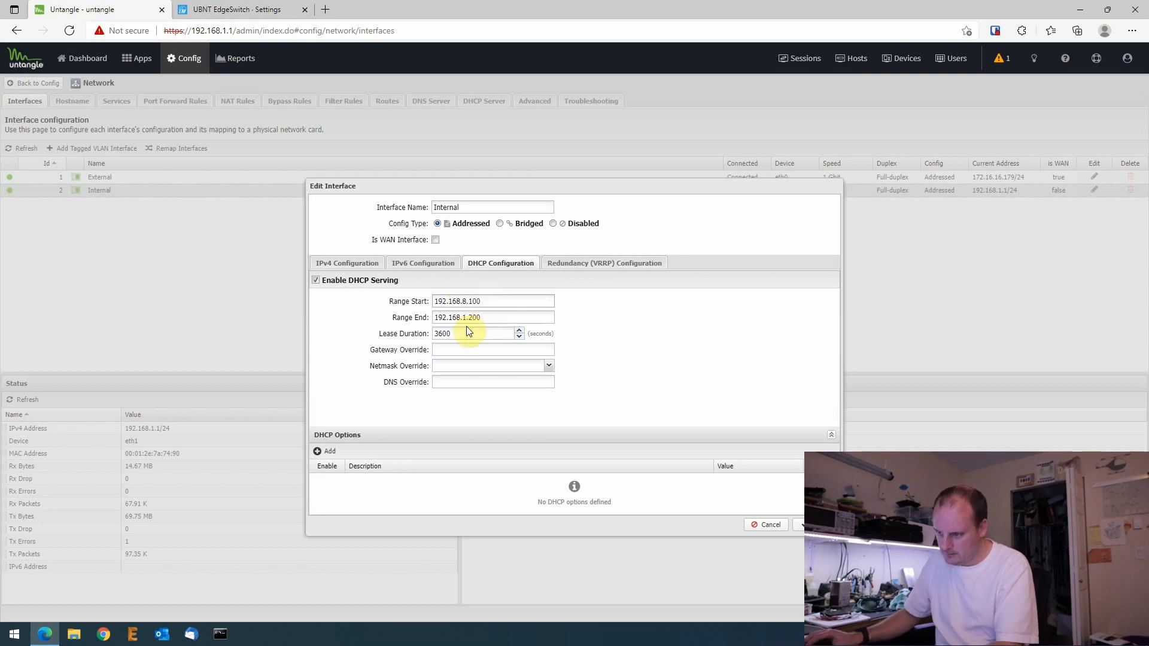
pyautogui.click(470, 318)
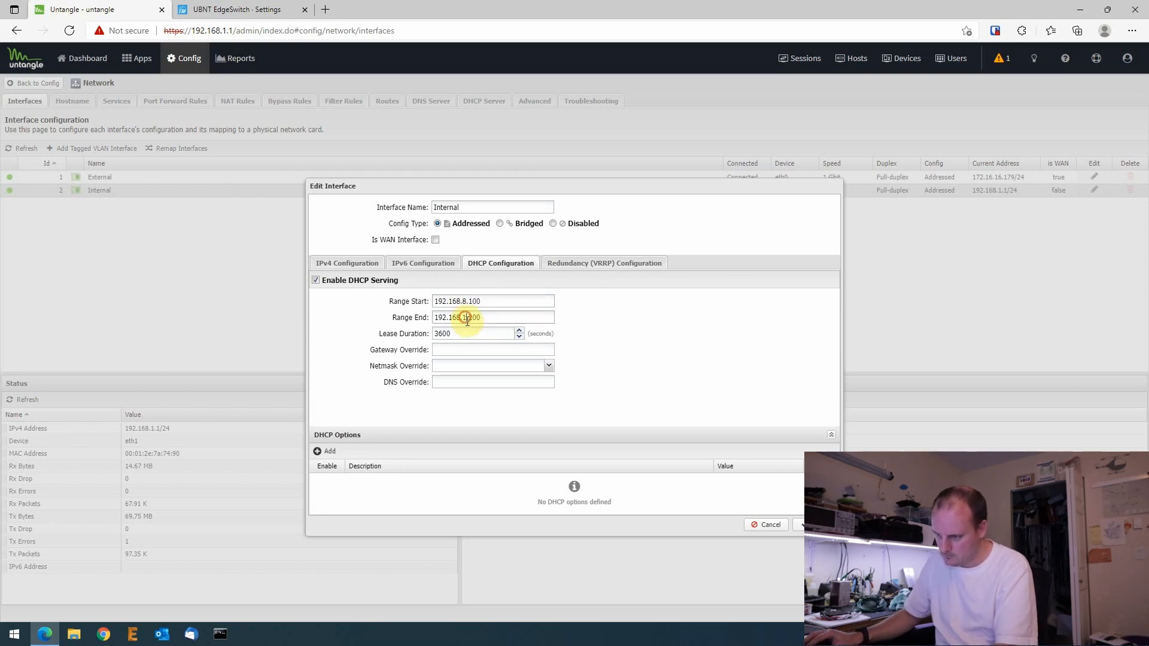
pyautogui.write('8')
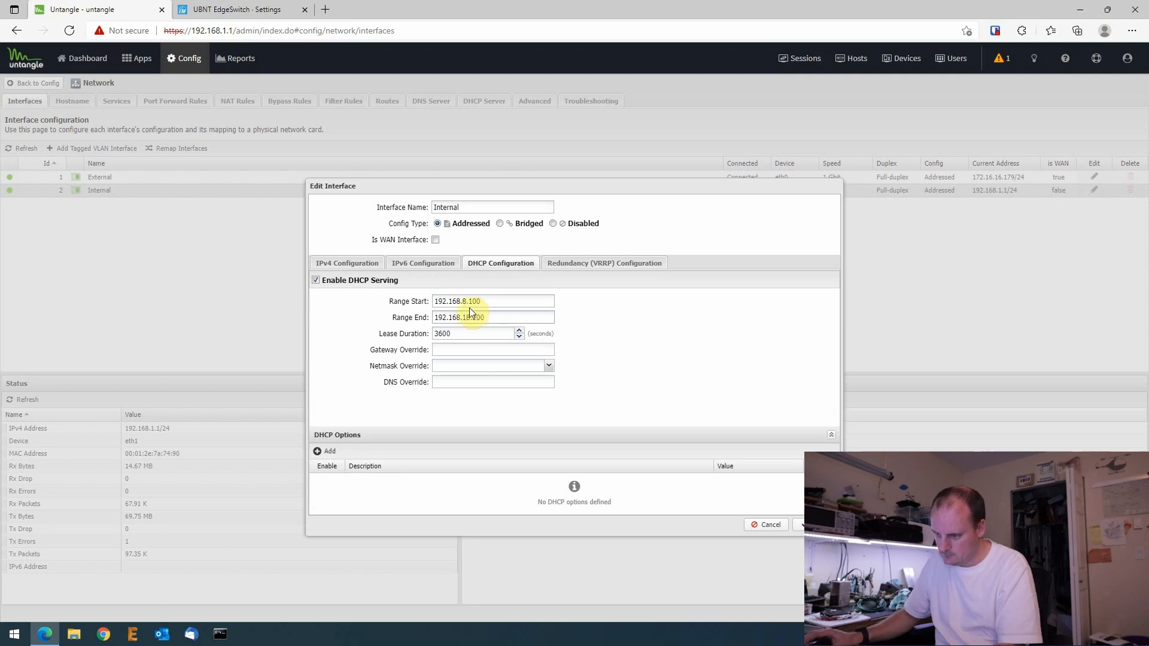
pyautogui.press('BackSpace')
pyautogui.press('BackSpace')
pyautogui.write('8')
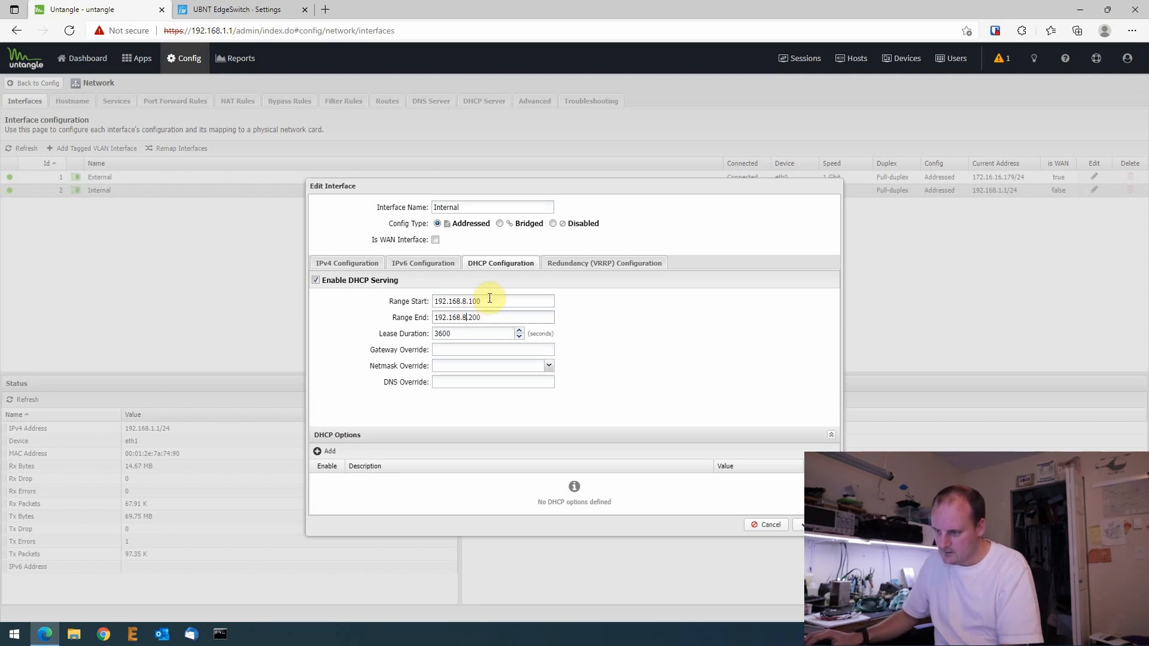
# - Correct the DHCP range to run from 192.168.8.100 to 192.168.8.180
pyautogui.moveTo(489, 298); pyautogui.dragTo(474, 301)
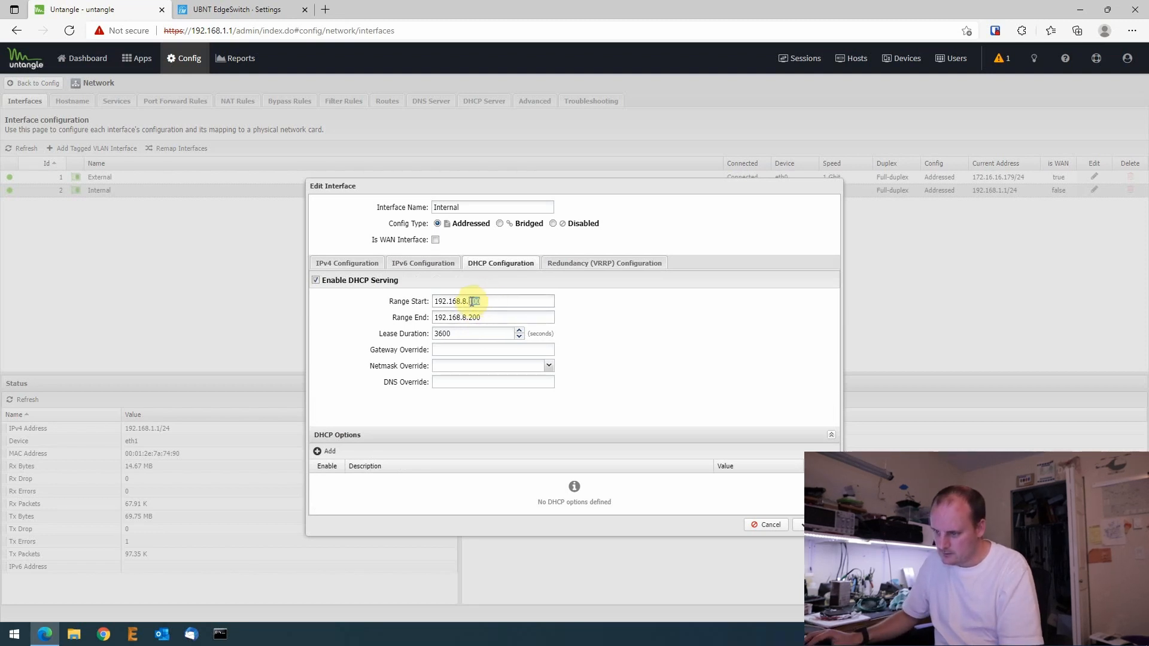
pyautogui.write('50')
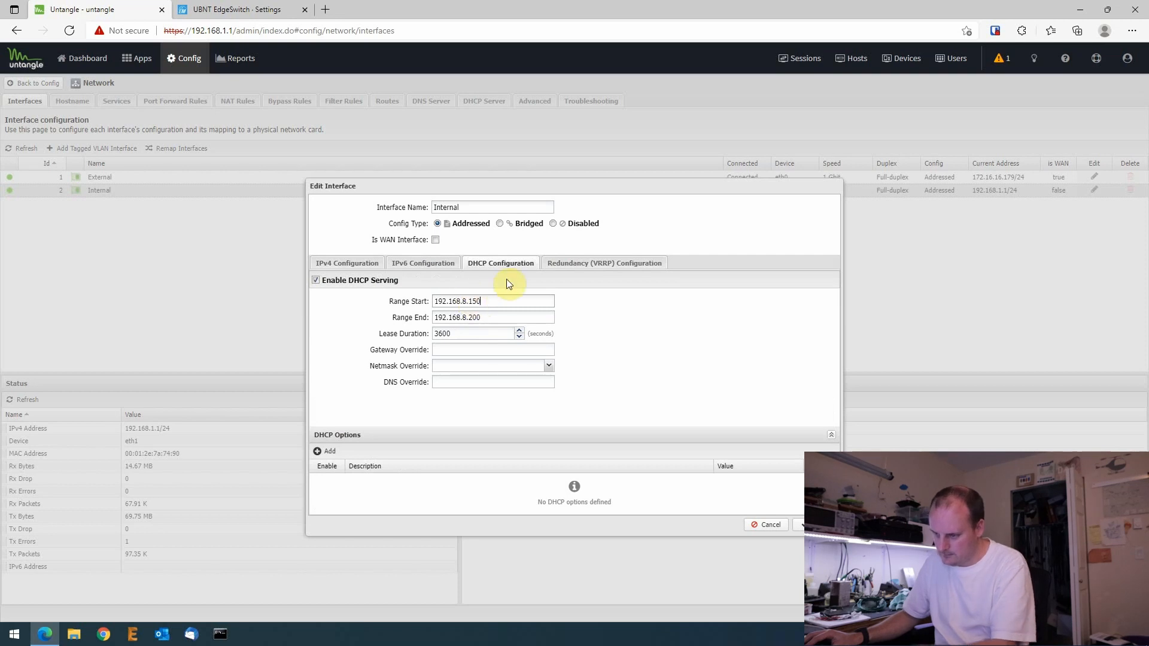
pyautogui.click(484, 318)
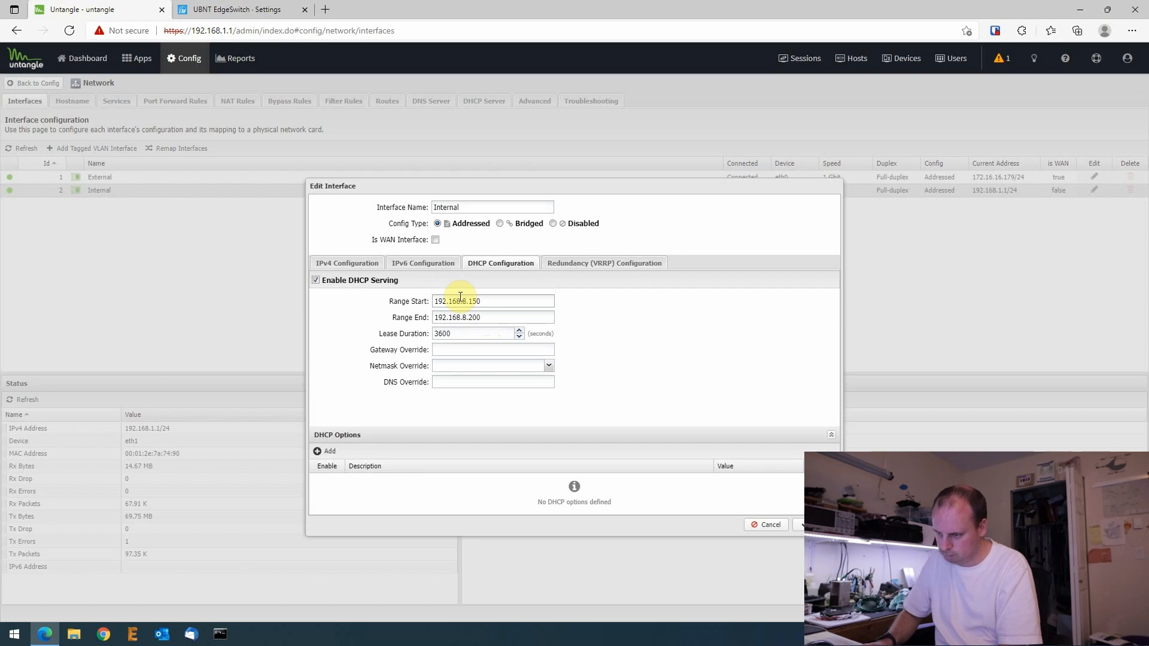
pyautogui.press('BackSpace')
pyautogui.press('BackSpace')
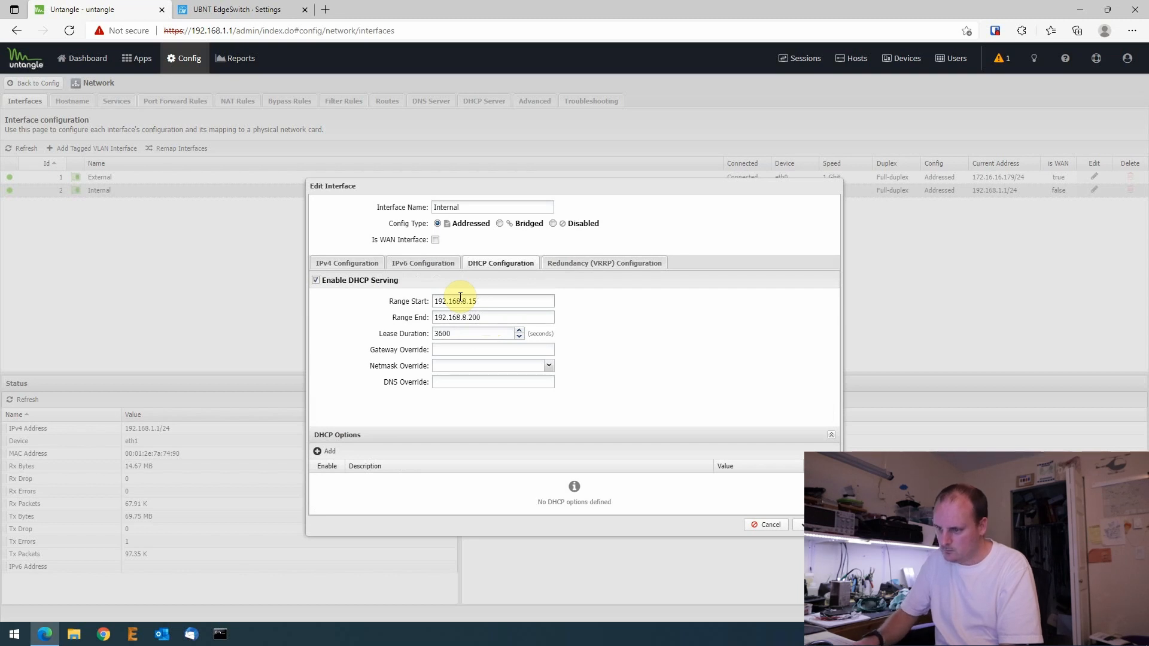
pyautogui.write('00')
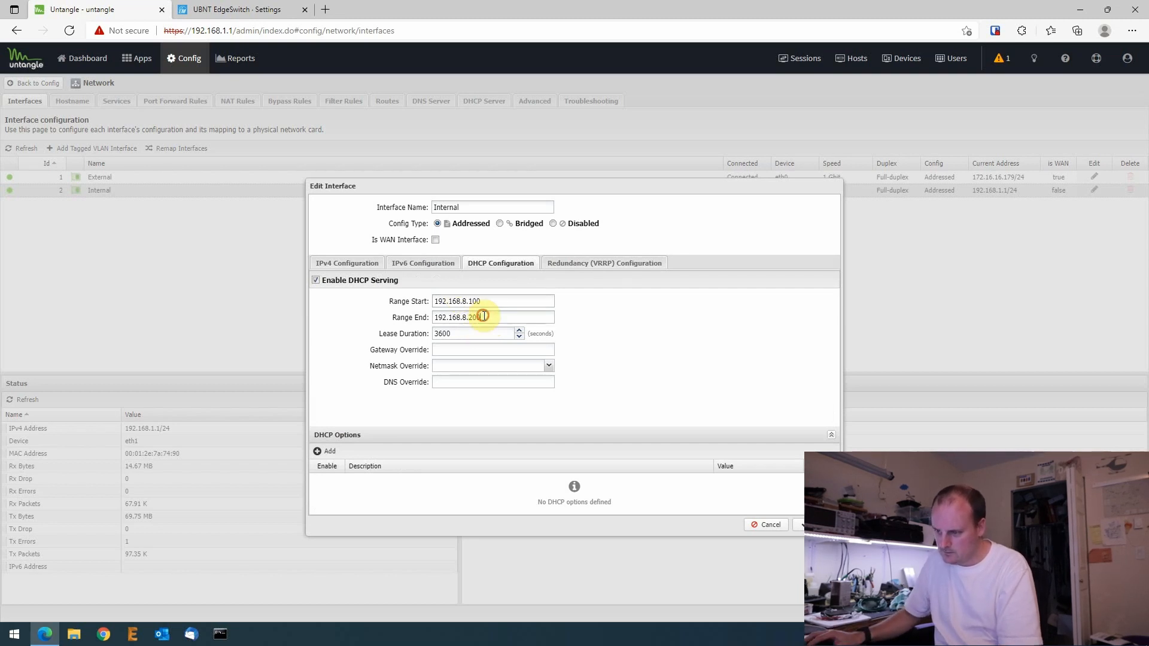
pyautogui.click(482, 317)
pyautogui.press('BackSpace')
pyautogui.press('BackSpace')
pyautogui.press('BackSpace')
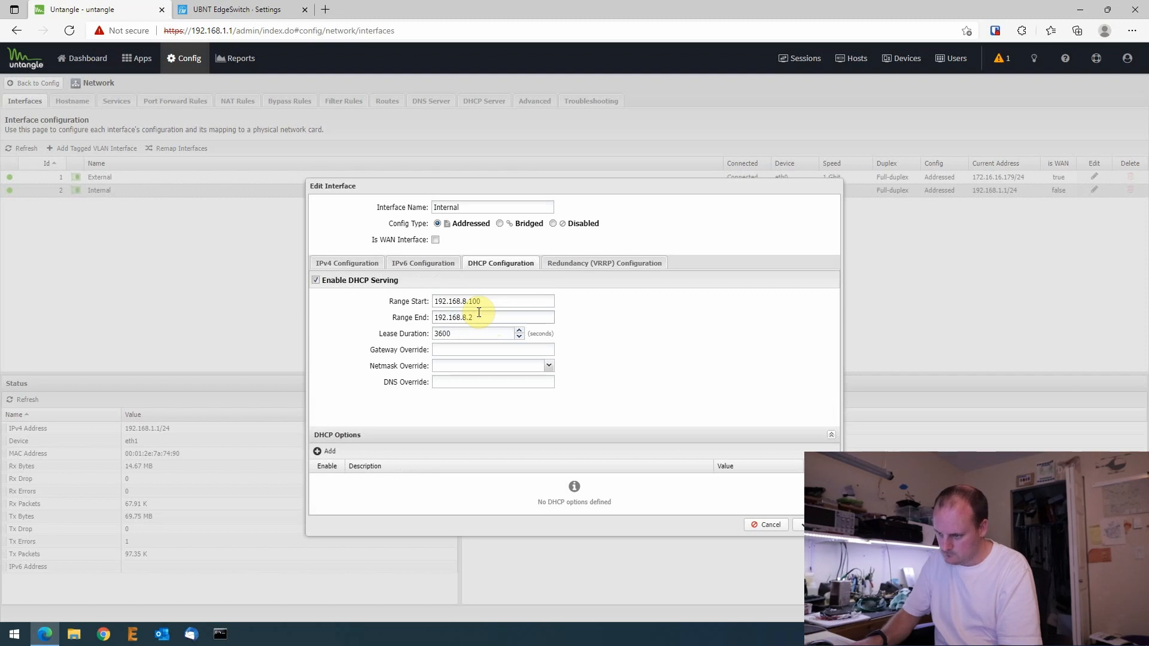
pyautogui.write('17')
pyautogui.write('0')
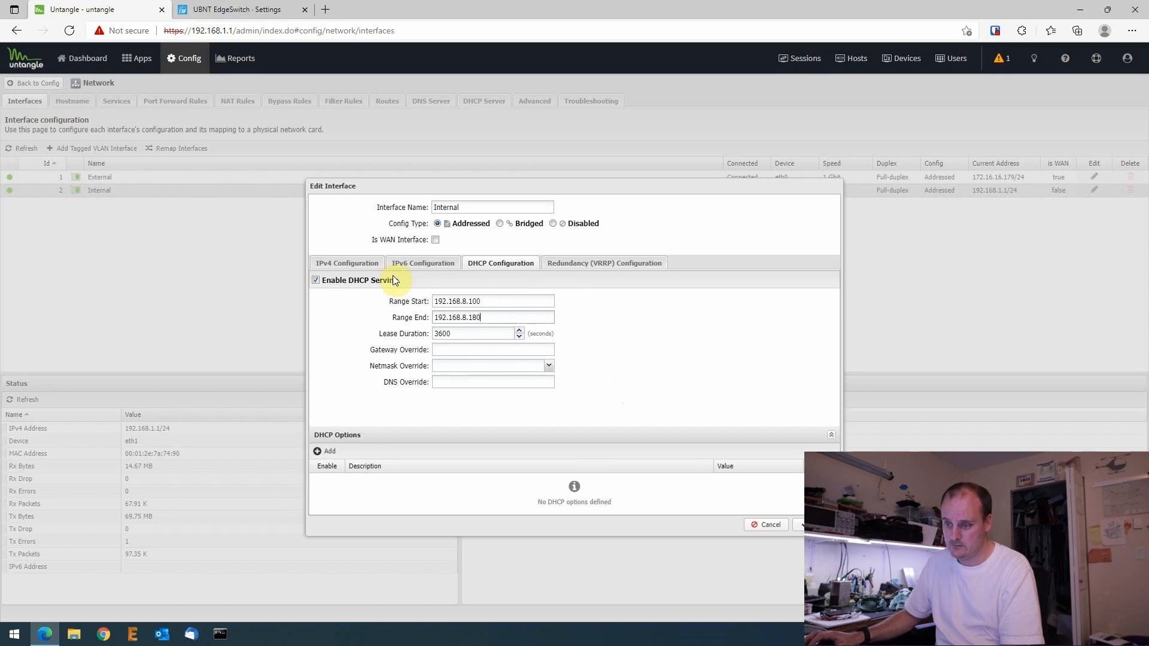
# - Recheck the IPv4 address 192.168.8.1 and save the Internal interface changes
pyautogui.click(370, 264)
pyautogui.write('192.168.8.1')
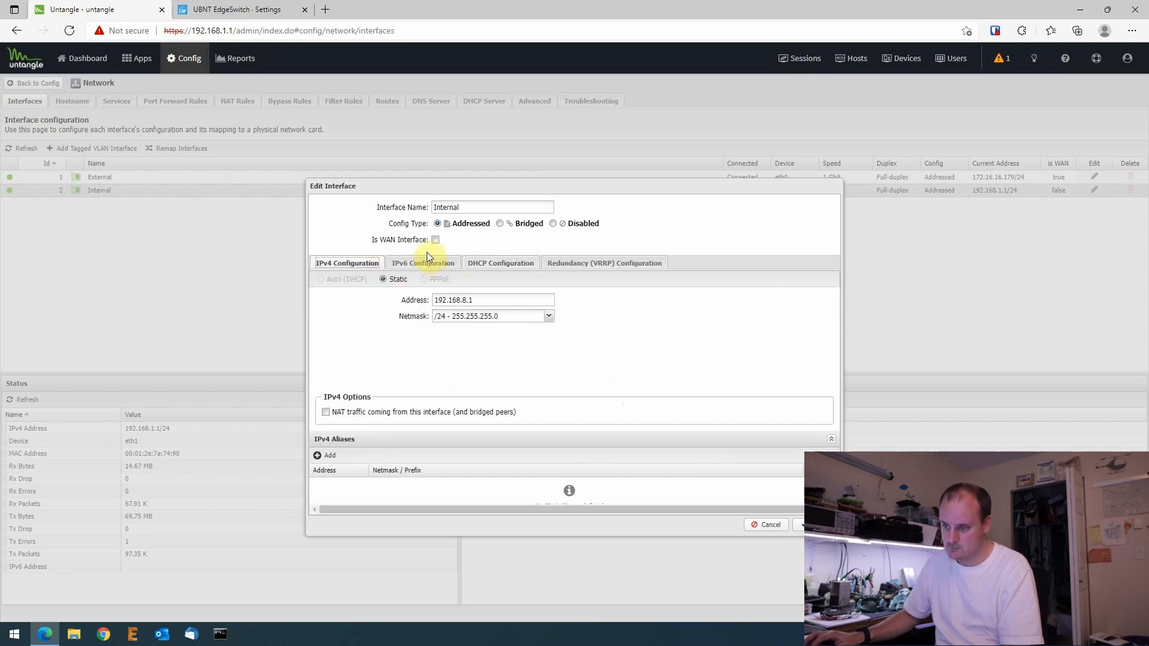
pyautogui.click(506, 266)
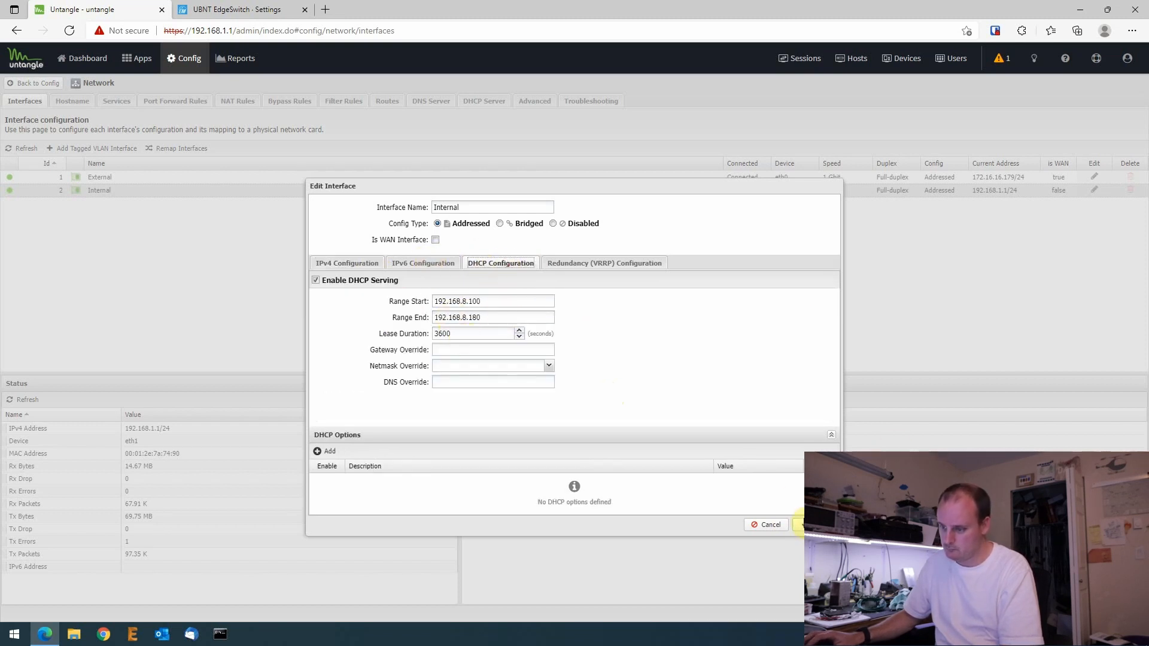
pyautogui.click(801, 525)
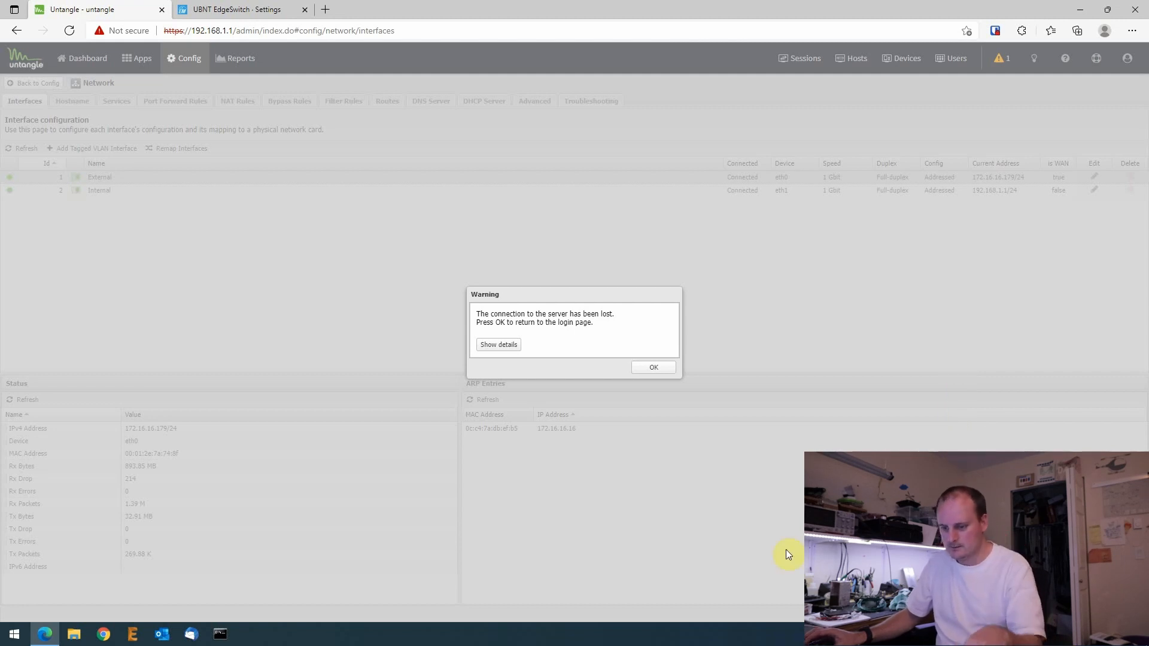
# - Click OK on the lost-connection warning and open Command Prompt from the taskbar
pyautogui.click(651, 371)
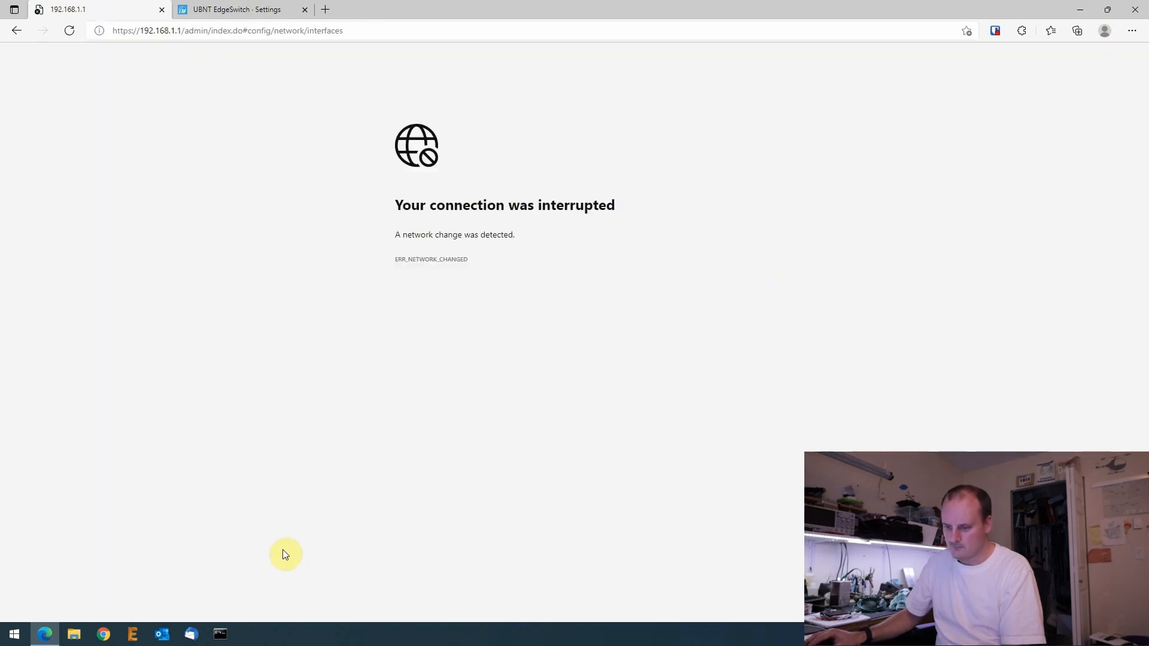
pyautogui.click(222, 634)
pyautogui.click(412, 321)
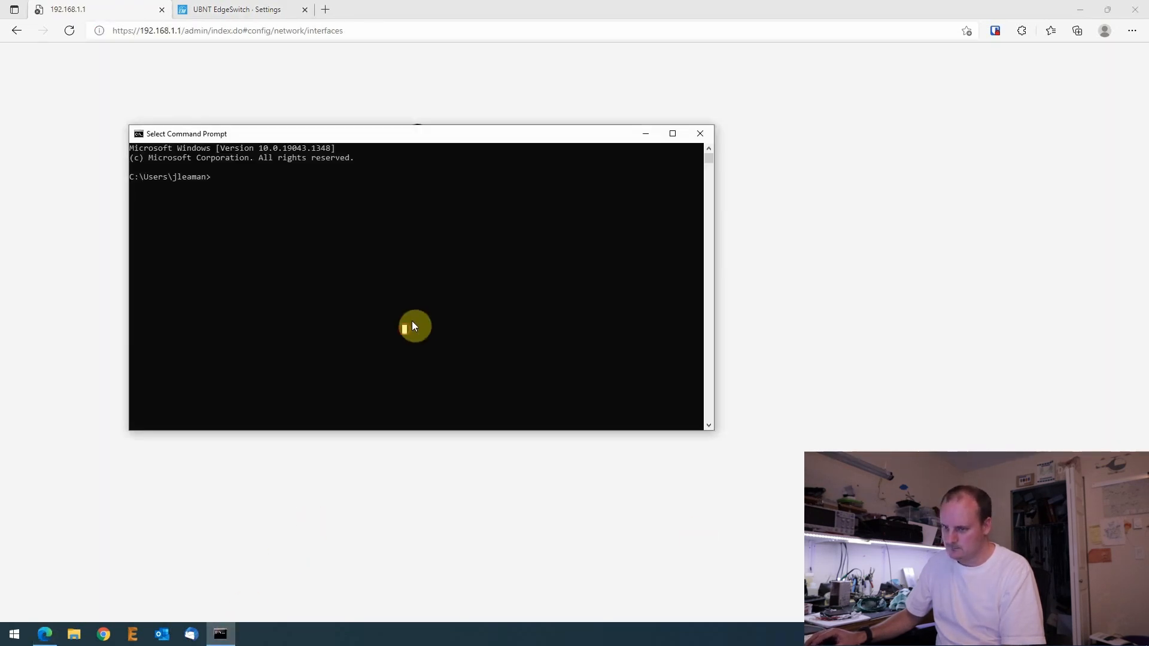
# - Run ipconfig, confirm the Ethernet IPv4 address is 192.168.8.180, and minimize Command Prompt
pyautogui.write('ipconfig')
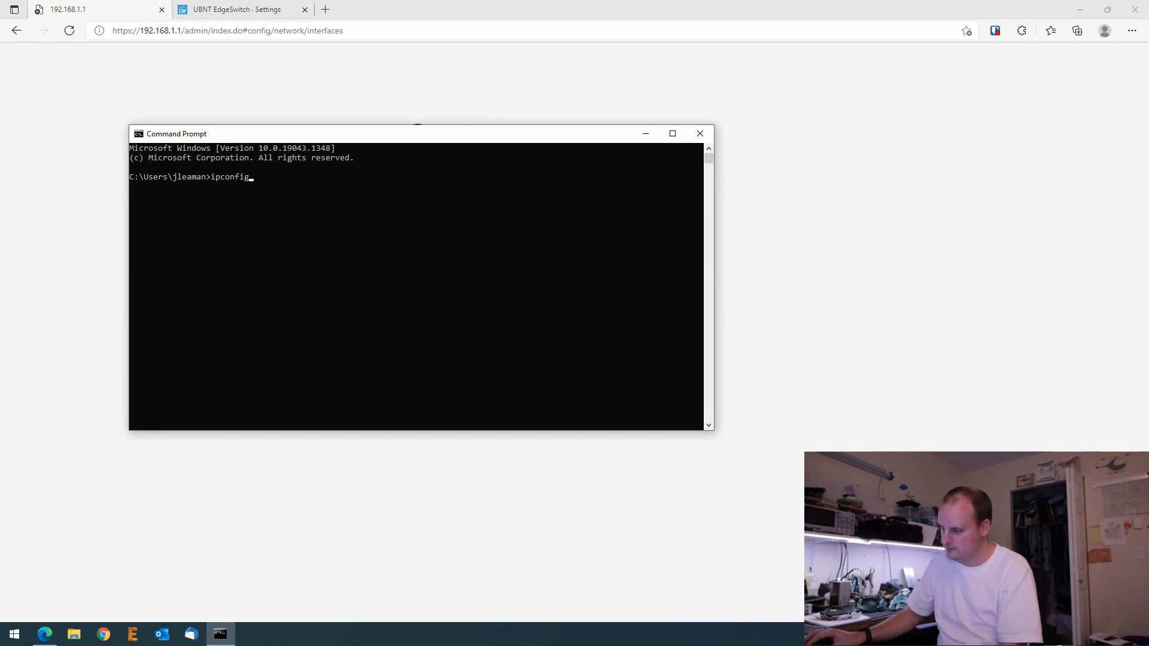
pyautogui.press('Return')
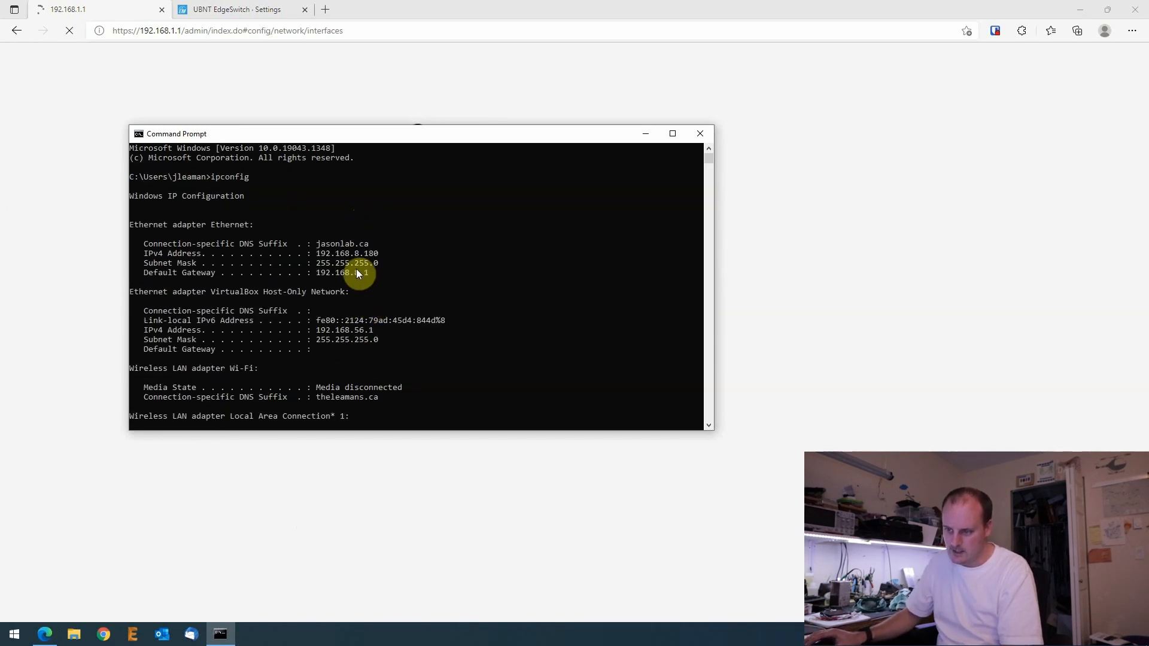
pyautogui.moveTo(350, 253); pyautogui.dragTo(386, 256)
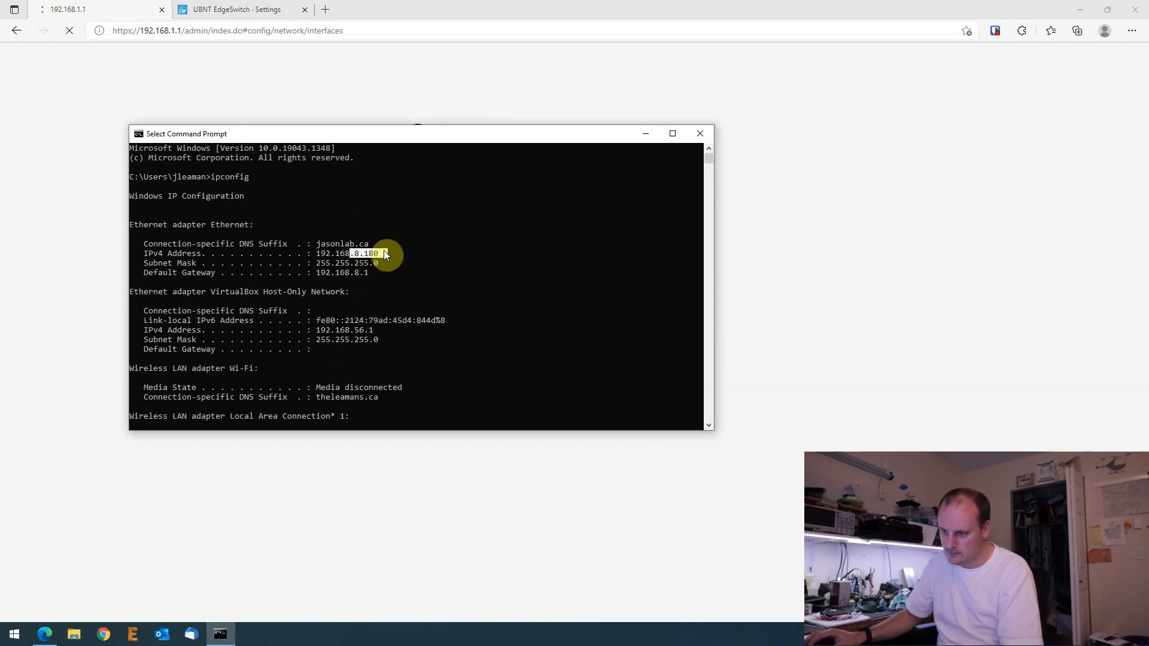
pyautogui.click(645, 133)
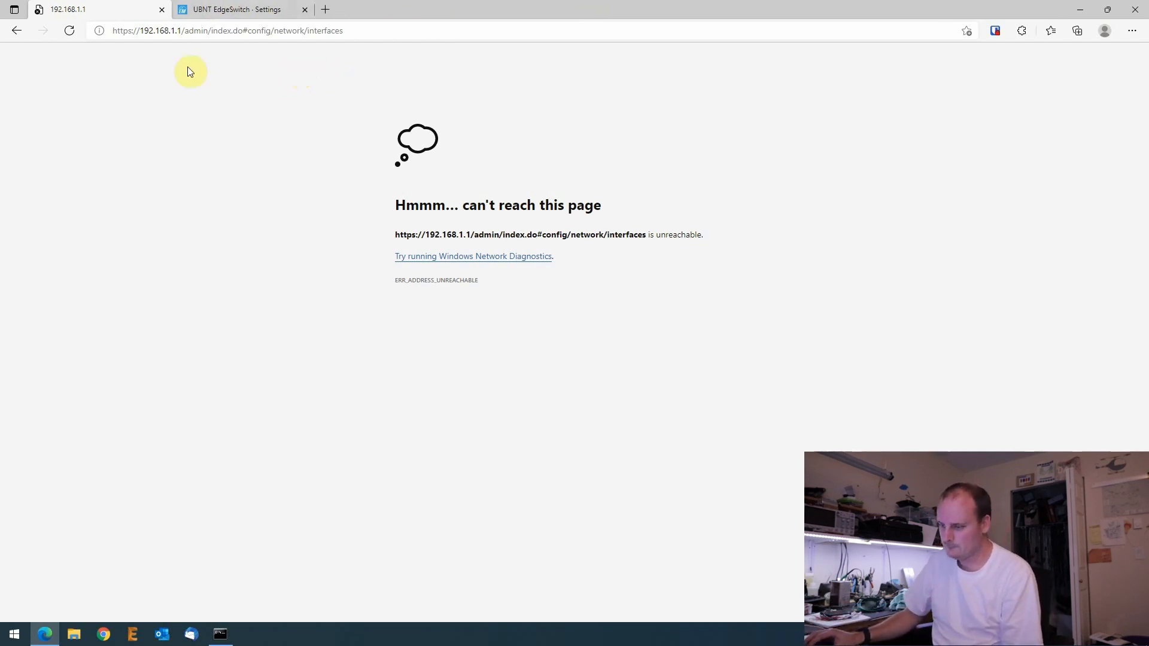
pyautogui.moveTo(171, 31); pyautogui.dragTo(479, 34)
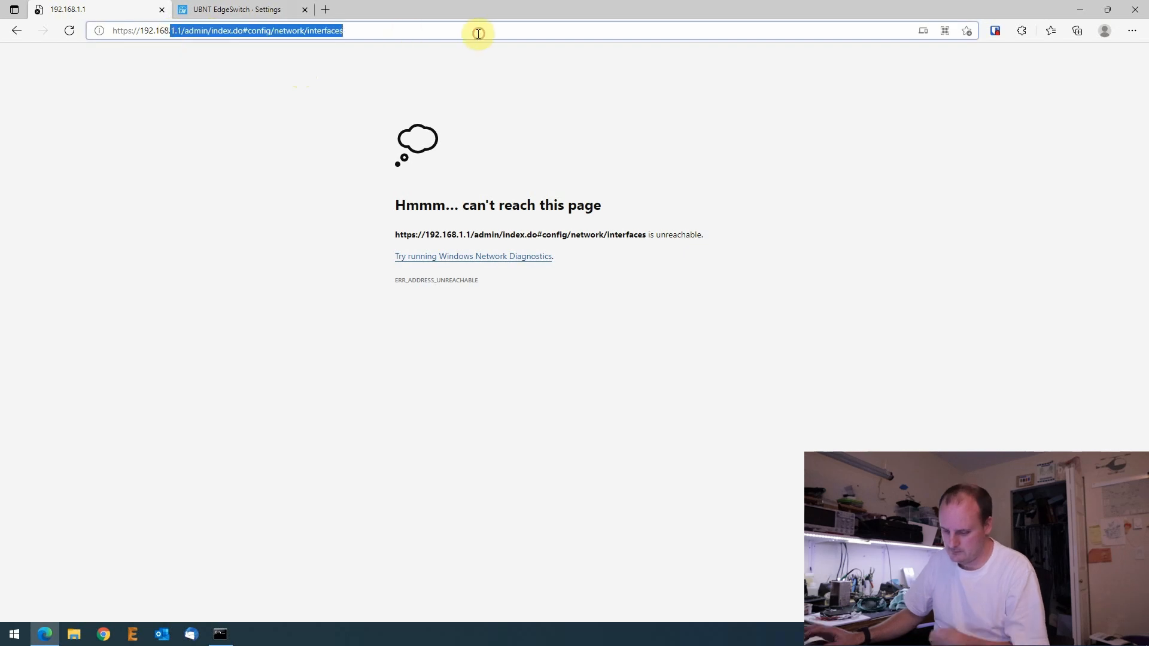
pyautogui.write('8.1')
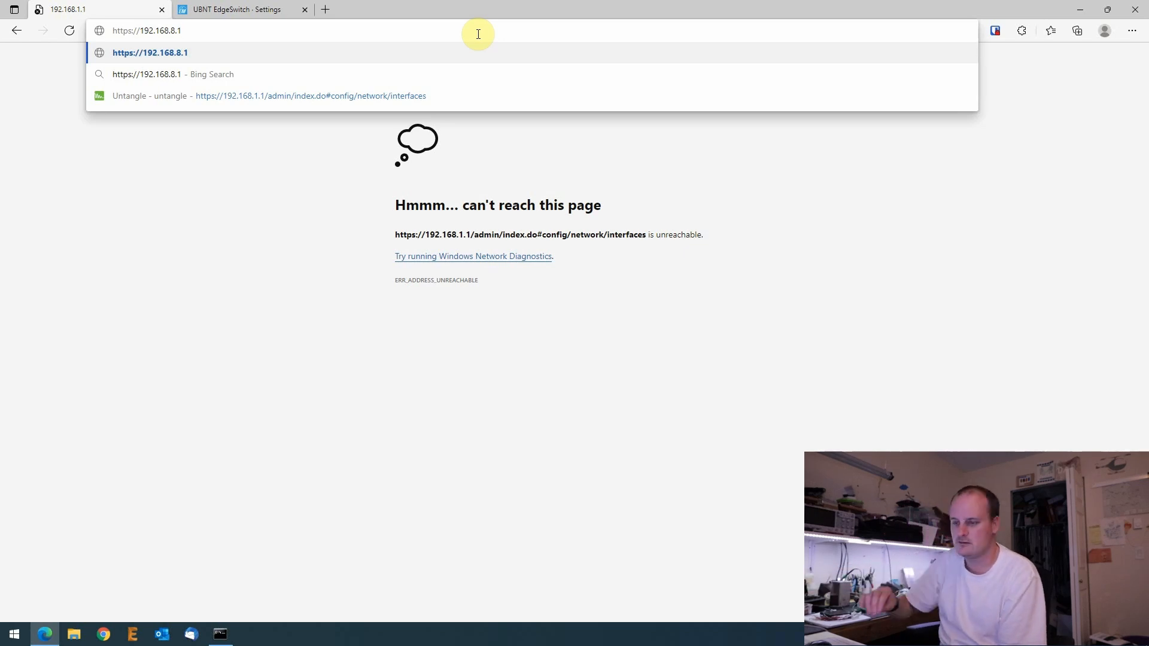
pyautogui.press('Return')
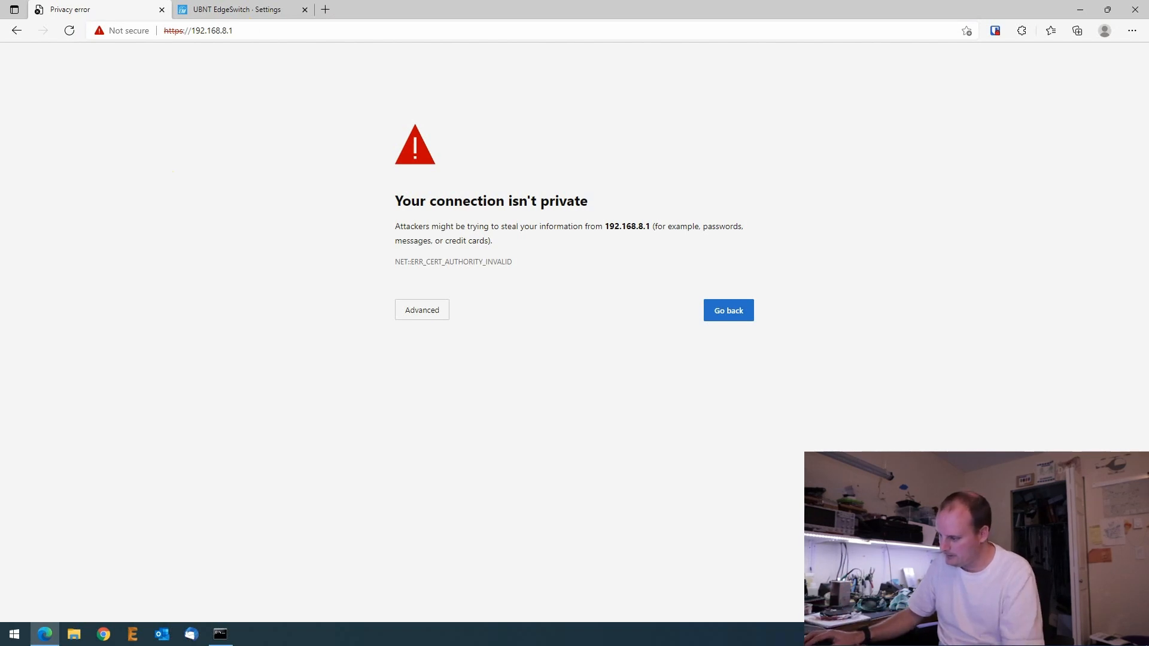
pyautogui.click(421, 307)
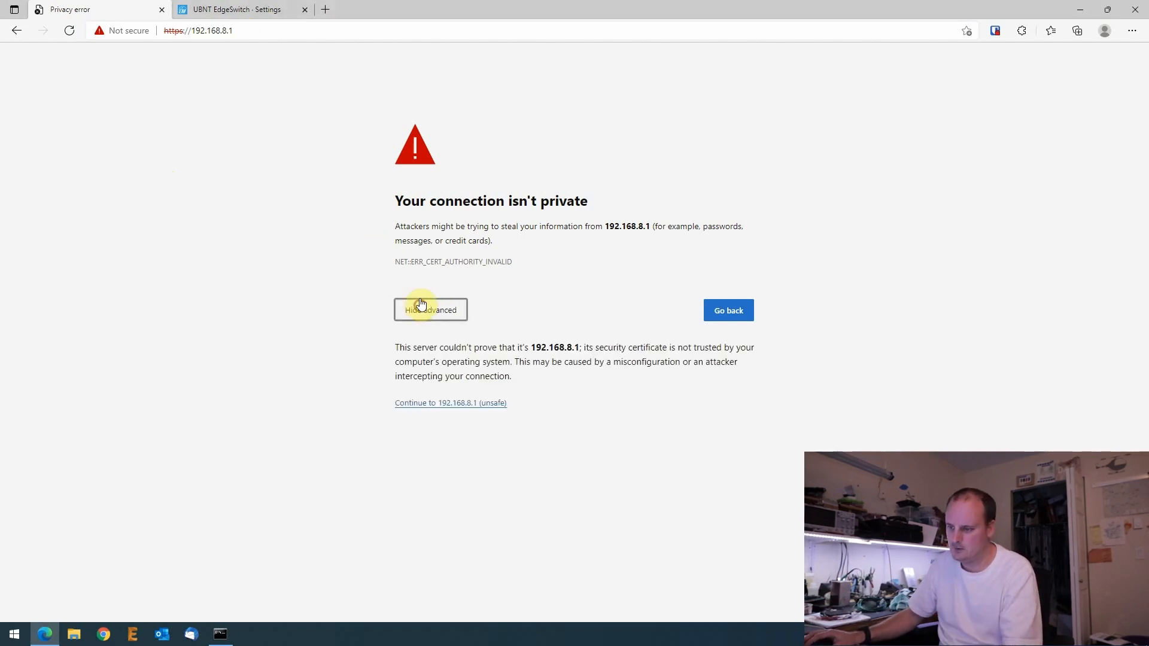
pyautogui.click(435, 409)
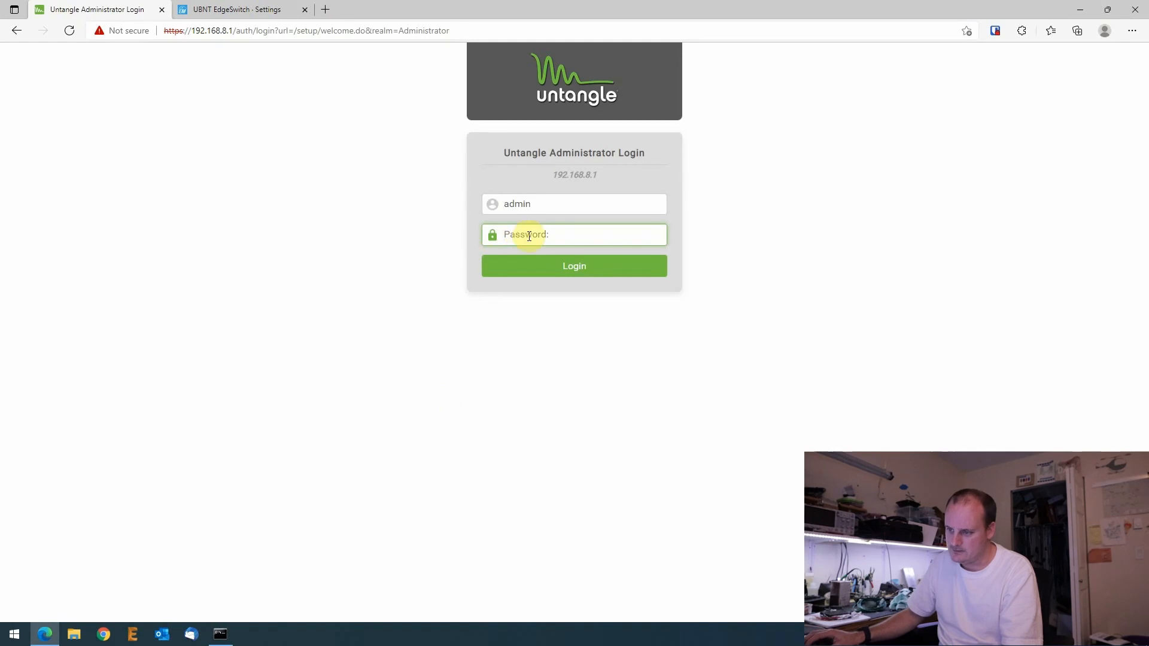
pyautogui.write('********')
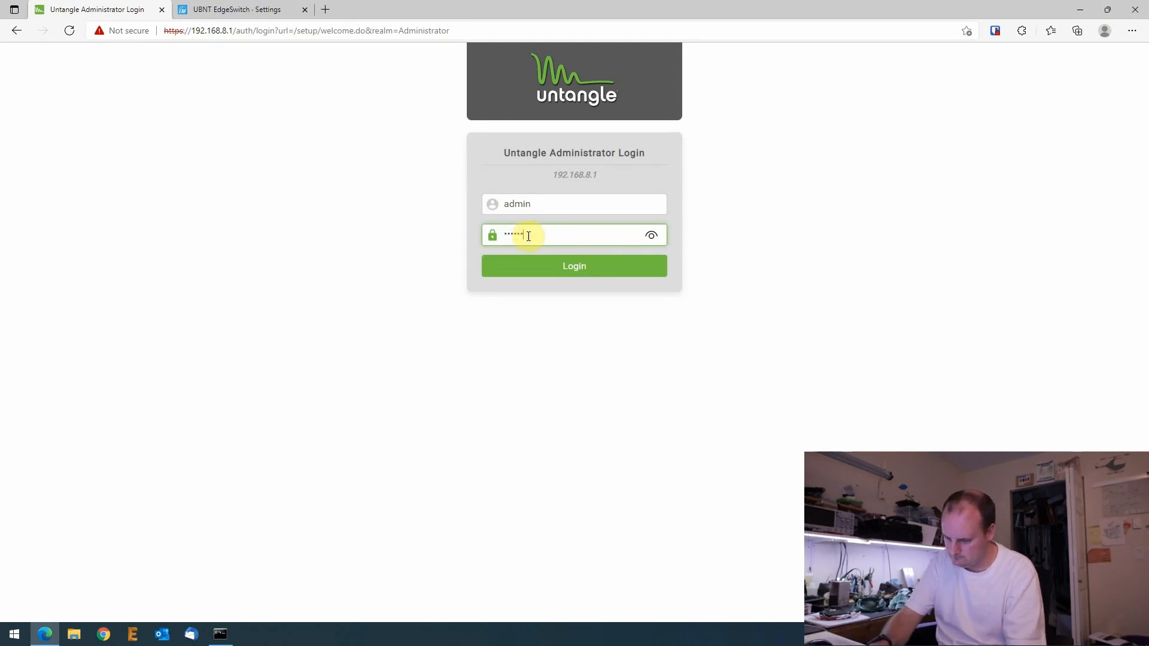
pyautogui.press('Return')
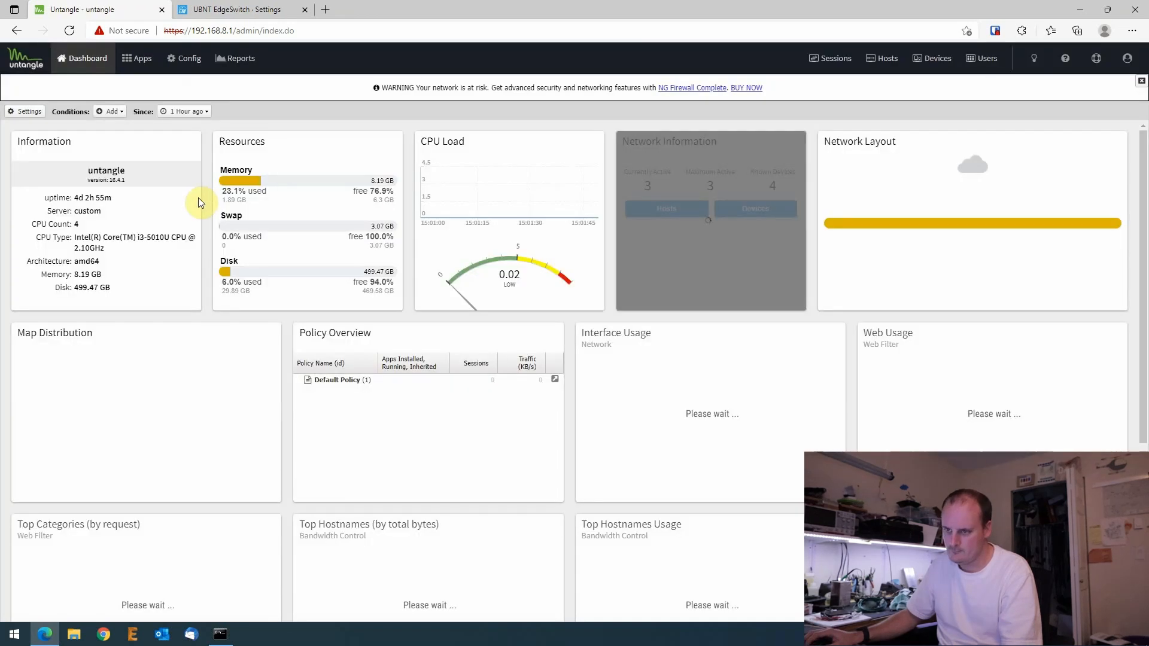
# - Dismiss the risk banner and open Config > Network > DHCP Server
pyautogui.click(267, 9)
pyautogui.click(92, 9)
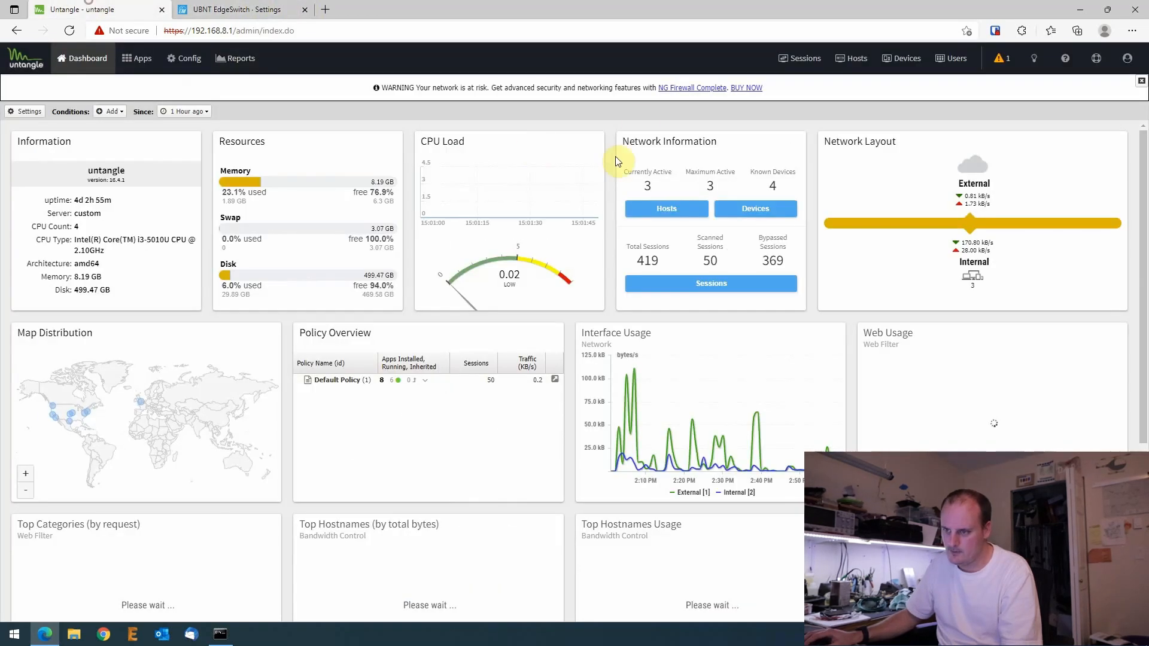
pyautogui.click(1141, 80)
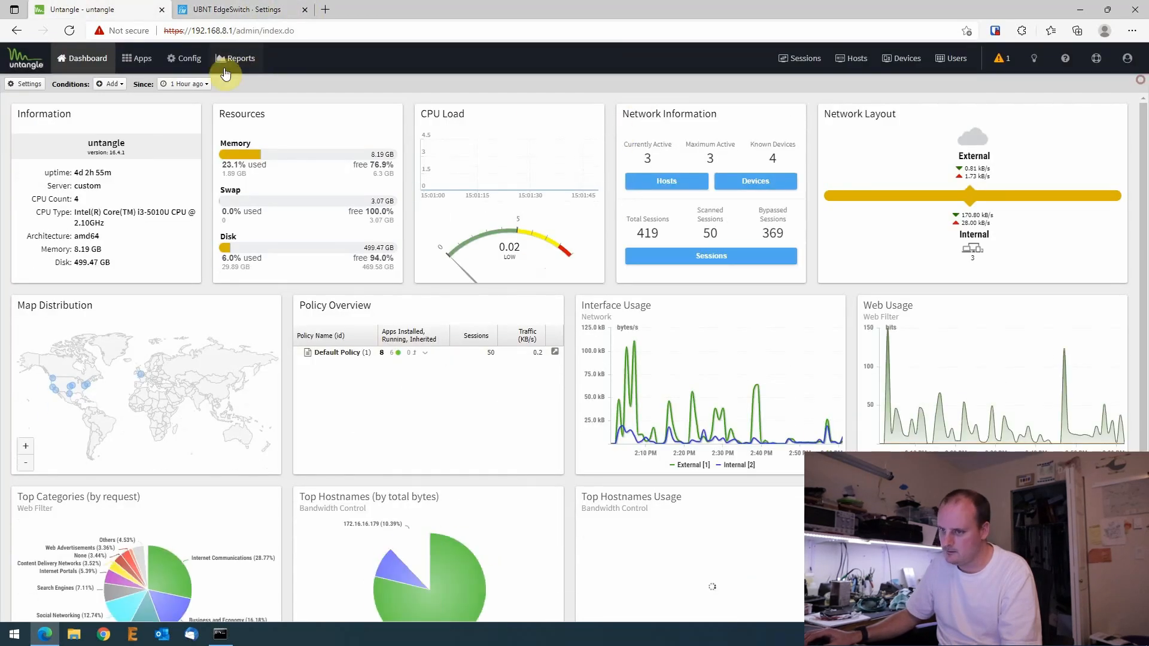
pyautogui.click(190, 62)
pyautogui.click(46, 146)
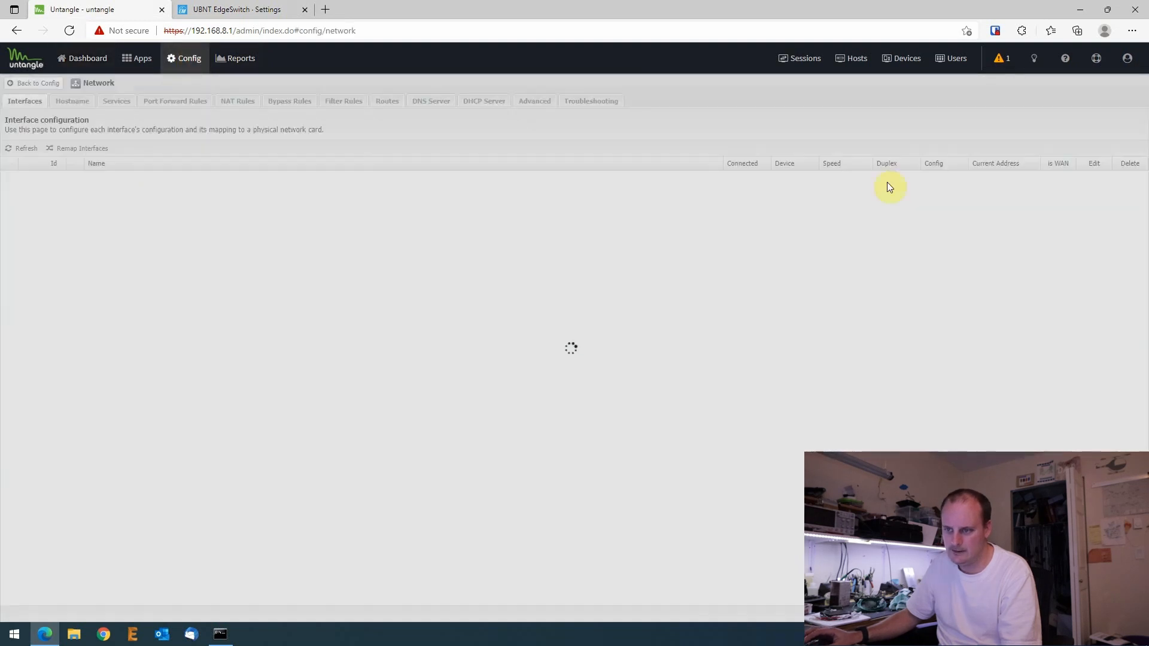
pyautogui.click(479, 102)
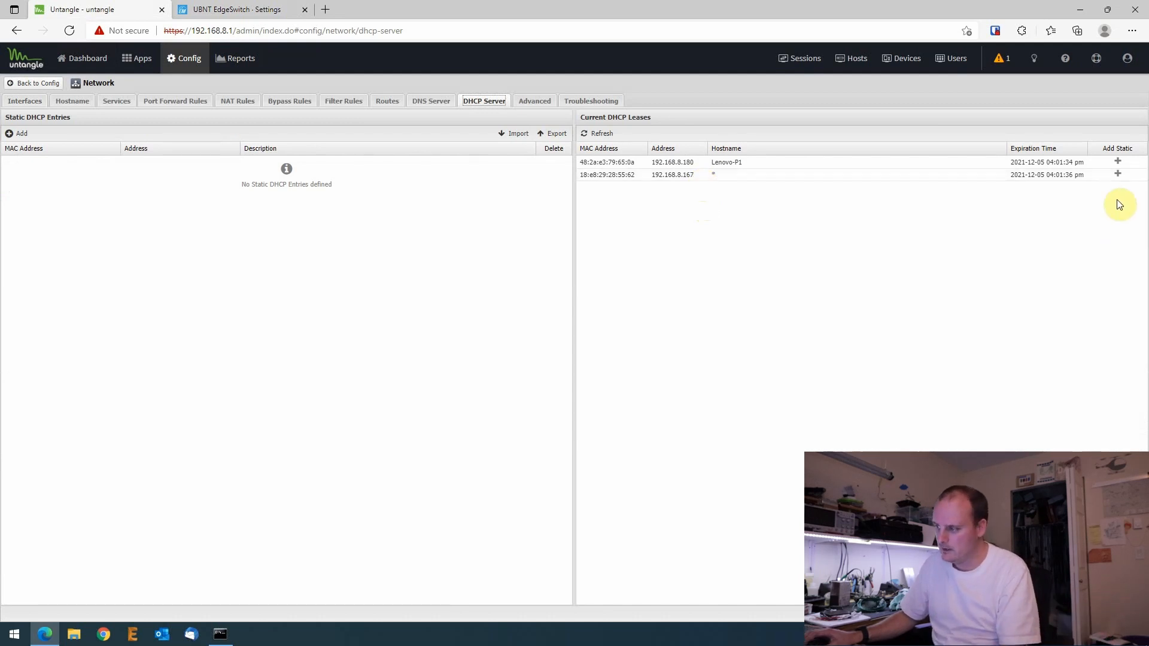
# - Add a static DHCP entry at 192.168.8.2 described as 'EdgeSwitch 8' and save
pyautogui.click(1118, 174)
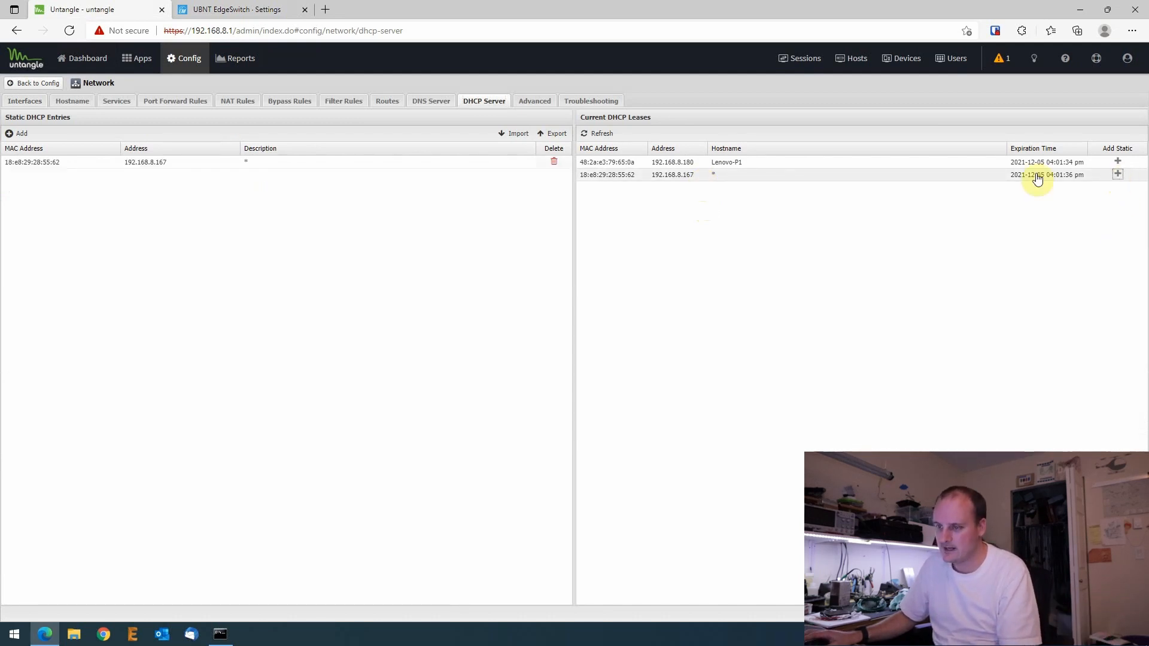
pyautogui.click(185, 165)
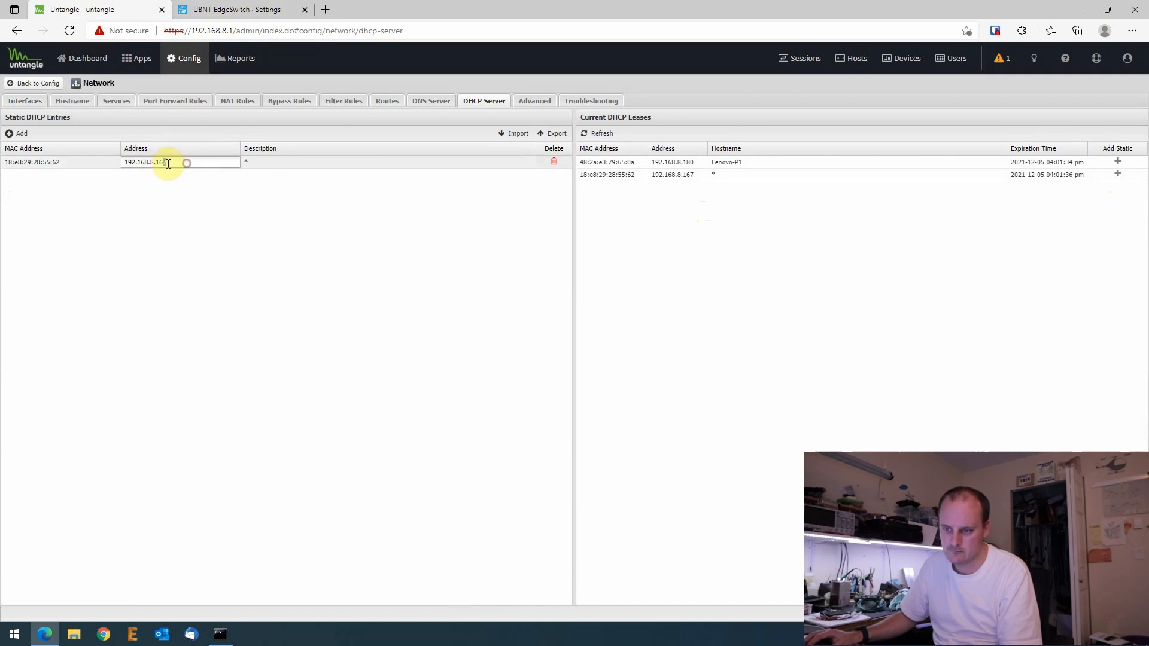
pyautogui.moveTo(158, 164); pyautogui.dragTo(158, 163)
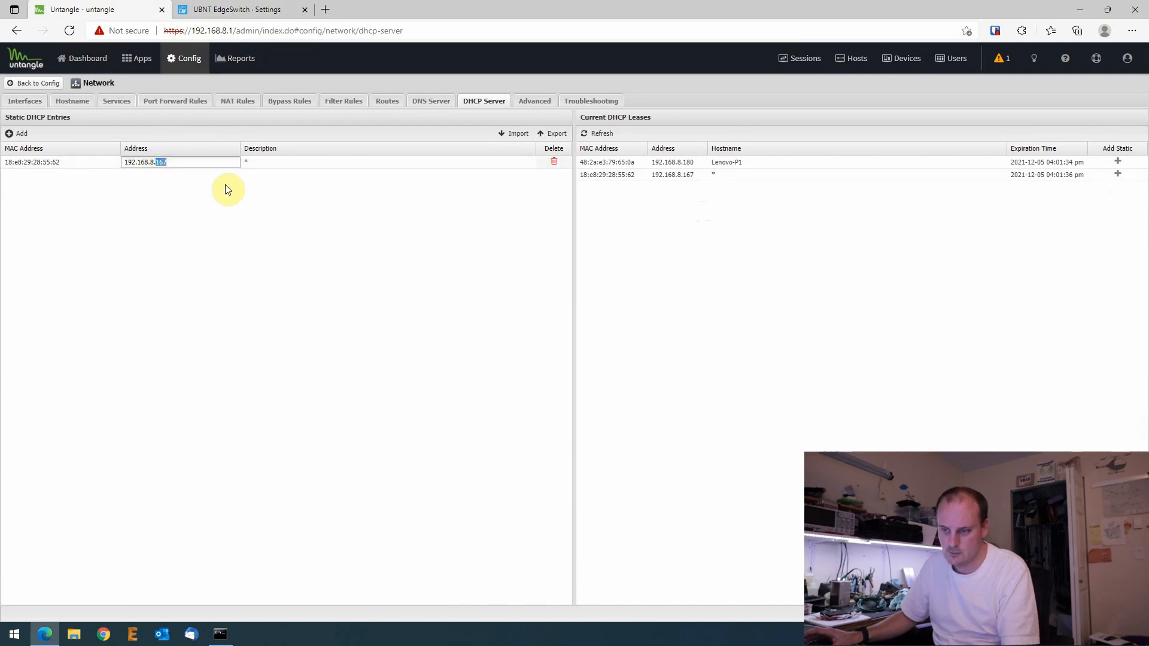
pyautogui.write('2')
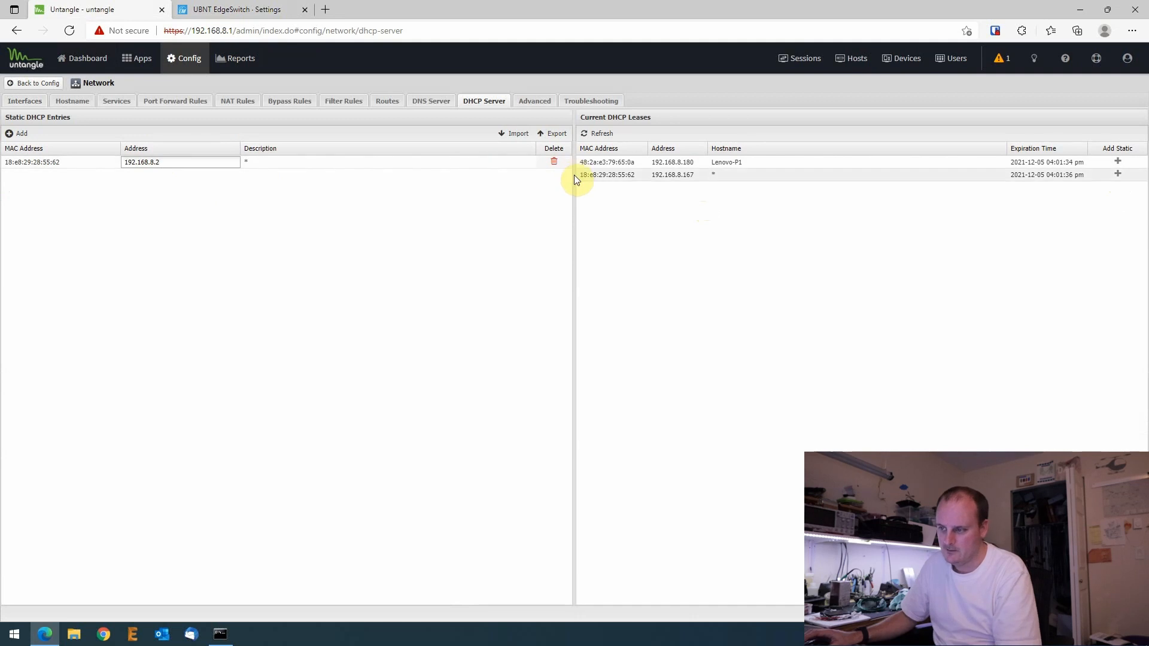
pyautogui.click(285, 160)
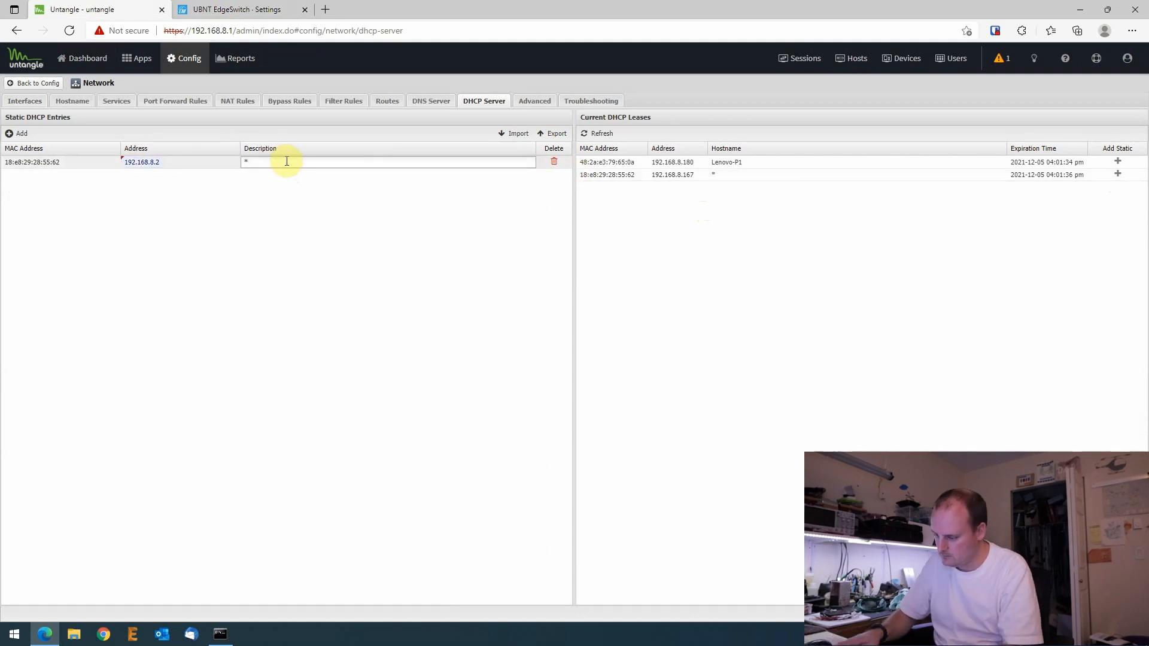
pyautogui.press('BackSpace')
pyautogui.write('Edge')
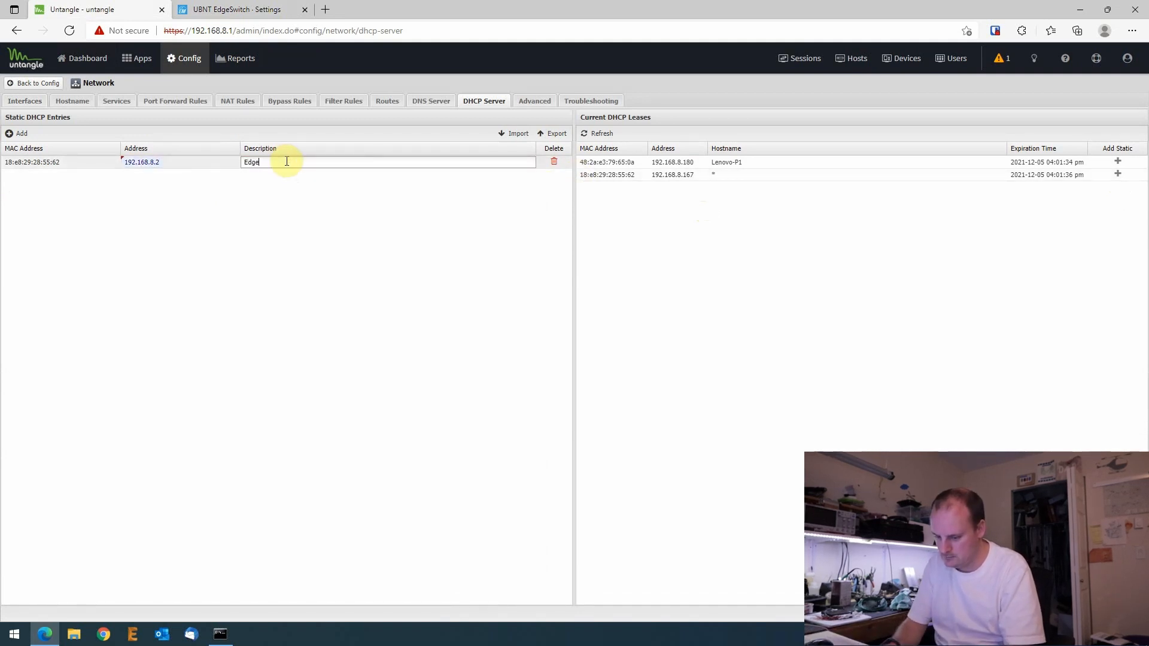
pyautogui.write('Switch')
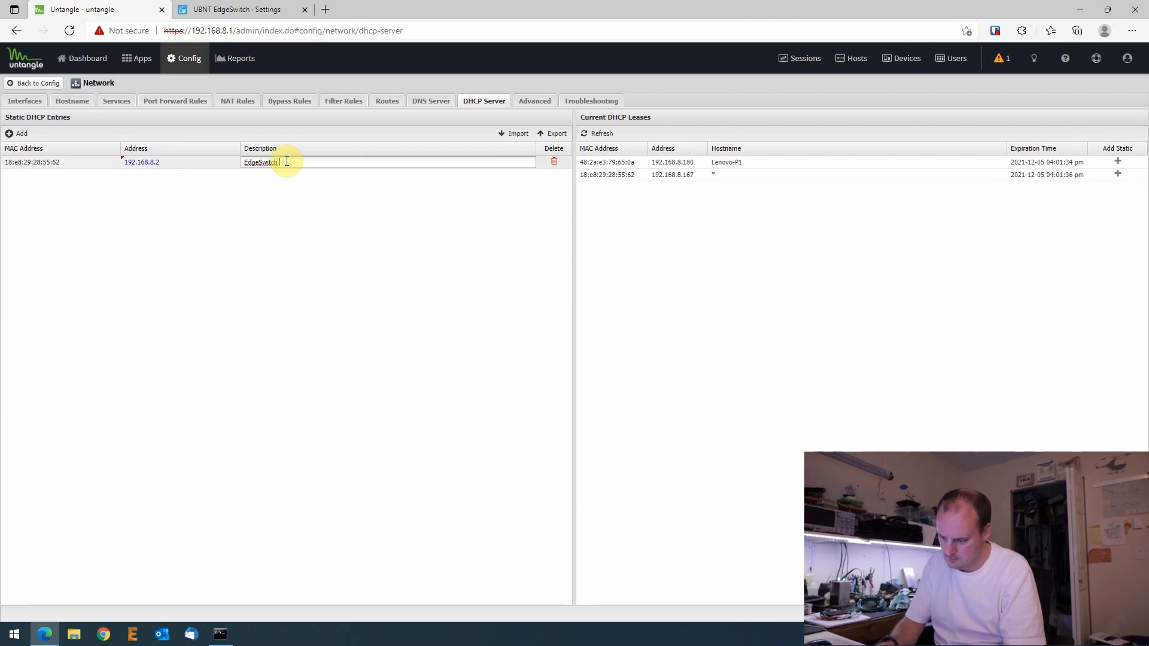
pyautogui.write(' 8')
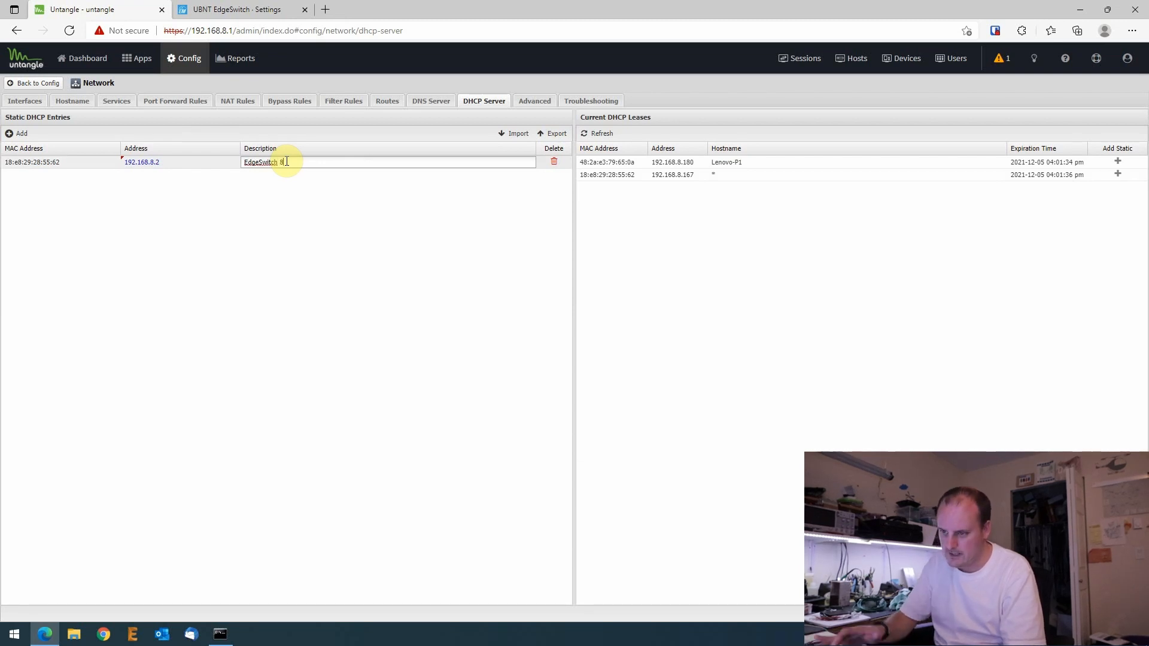
pyautogui.click(1128, 613)
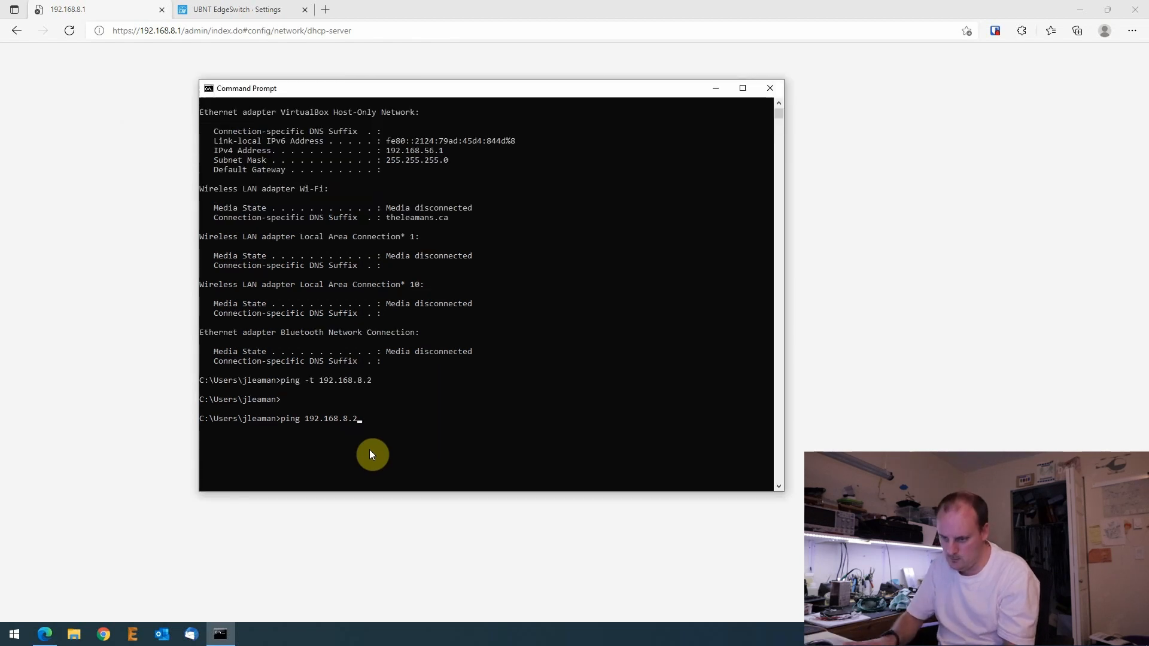
# - Run ping 192.168.8.2 and check that the switch replies
pyautogui.press('Return')
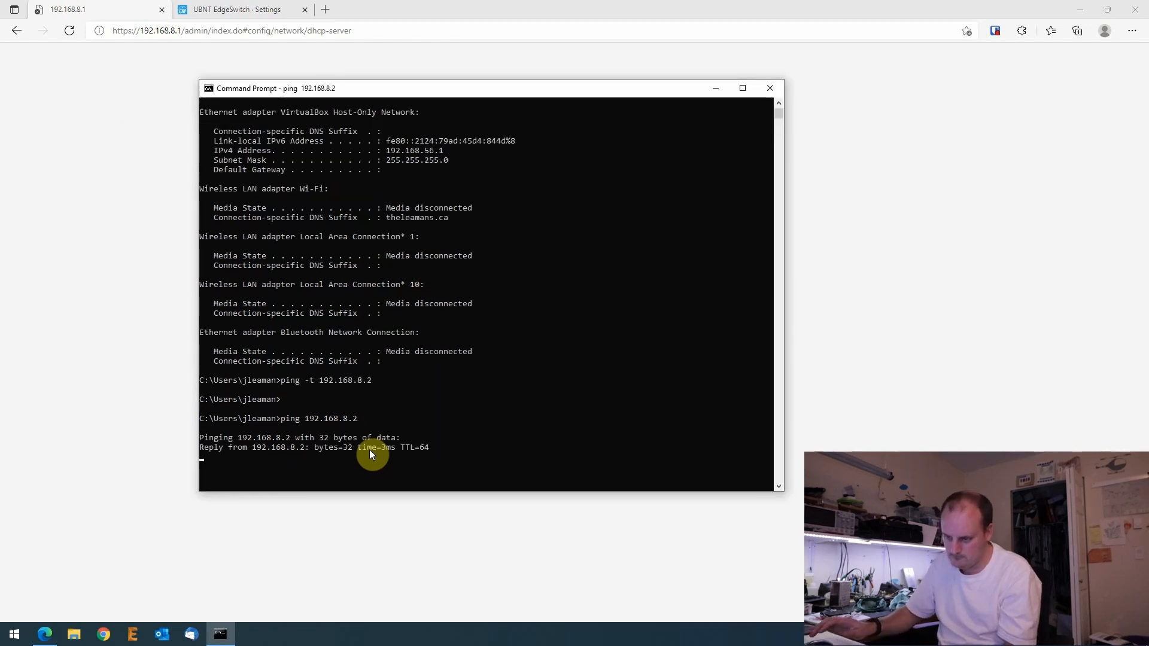
pyautogui.click(715, 88)
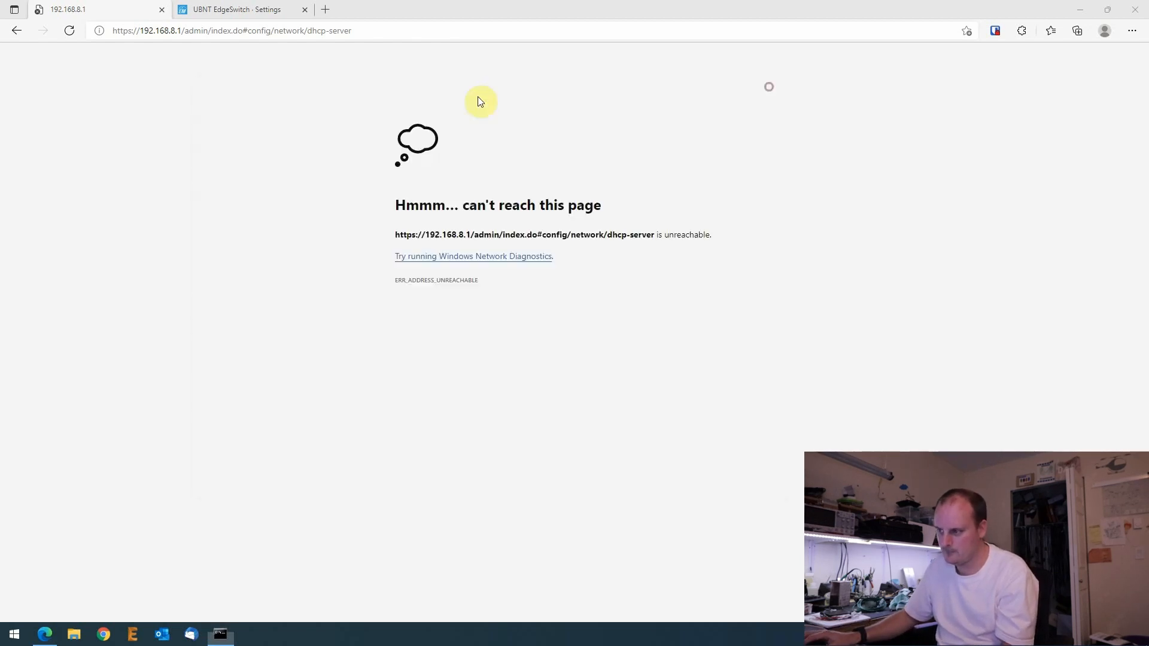
pyautogui.click(224, 10)
pyautogui.moveTo(226, 30); pyautogui.dragTo(505, 34)
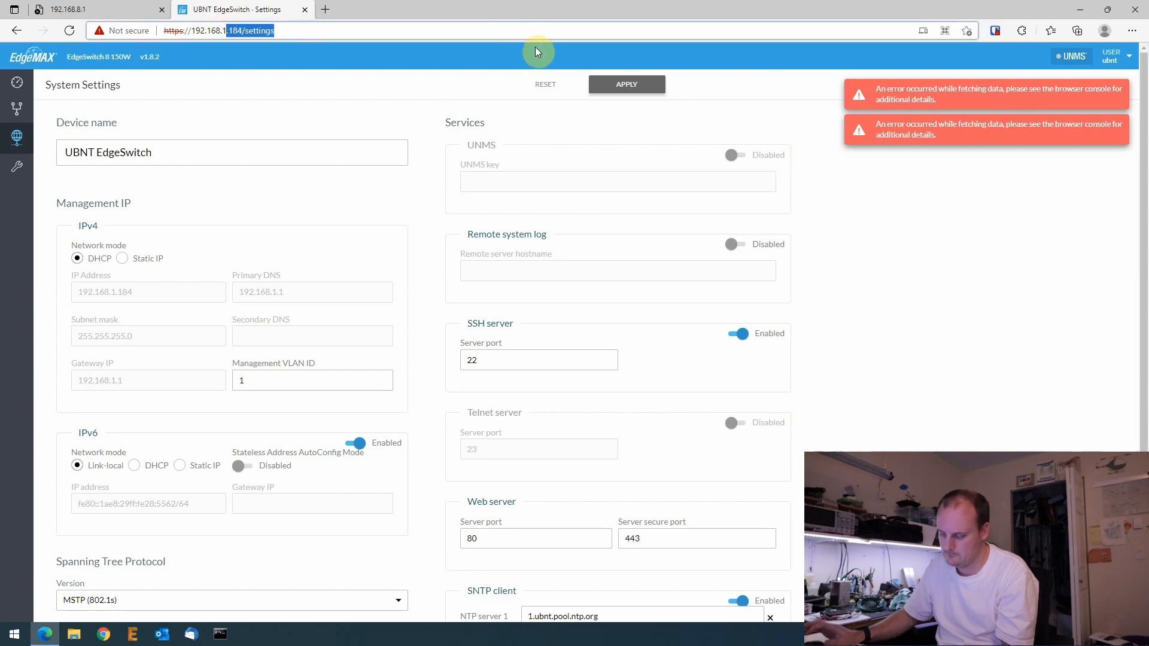
pyautogui.press('BackSpace')
pyautogui.write('8.2')
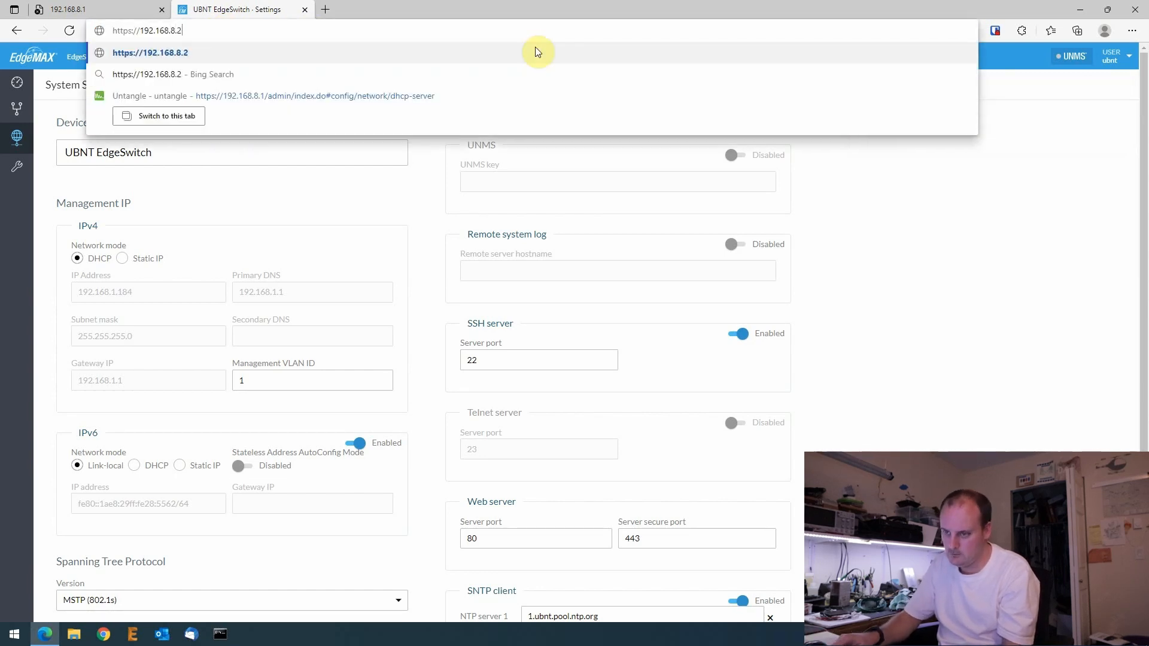
pyautogui.press('Return')
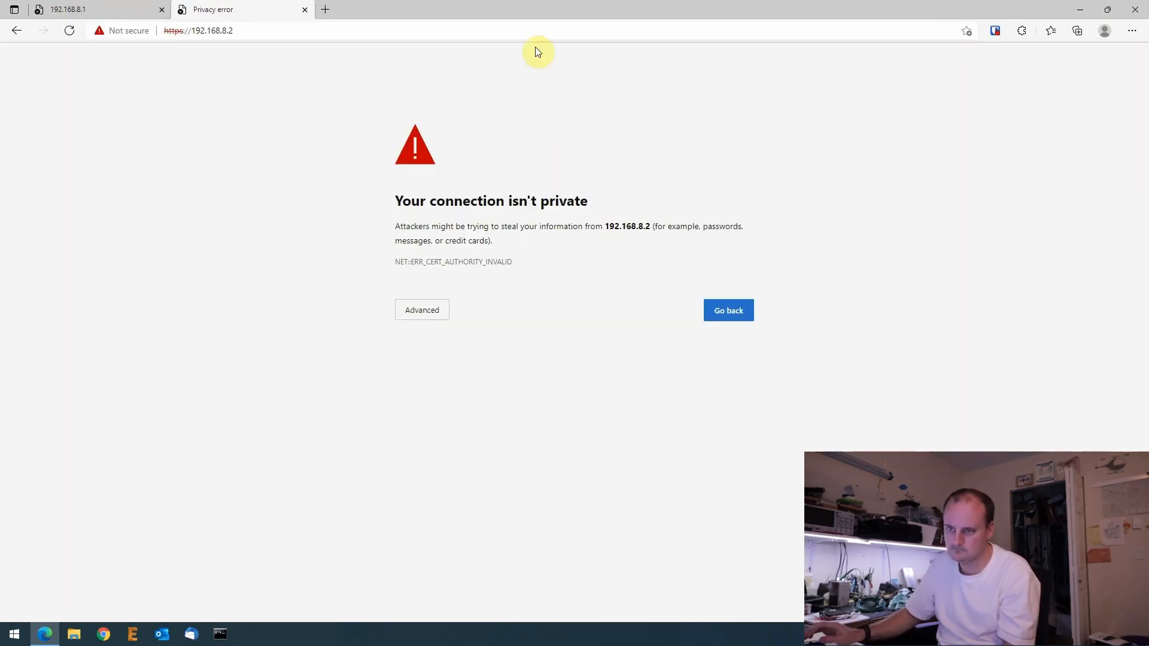
pyautogui.click(434, 315)
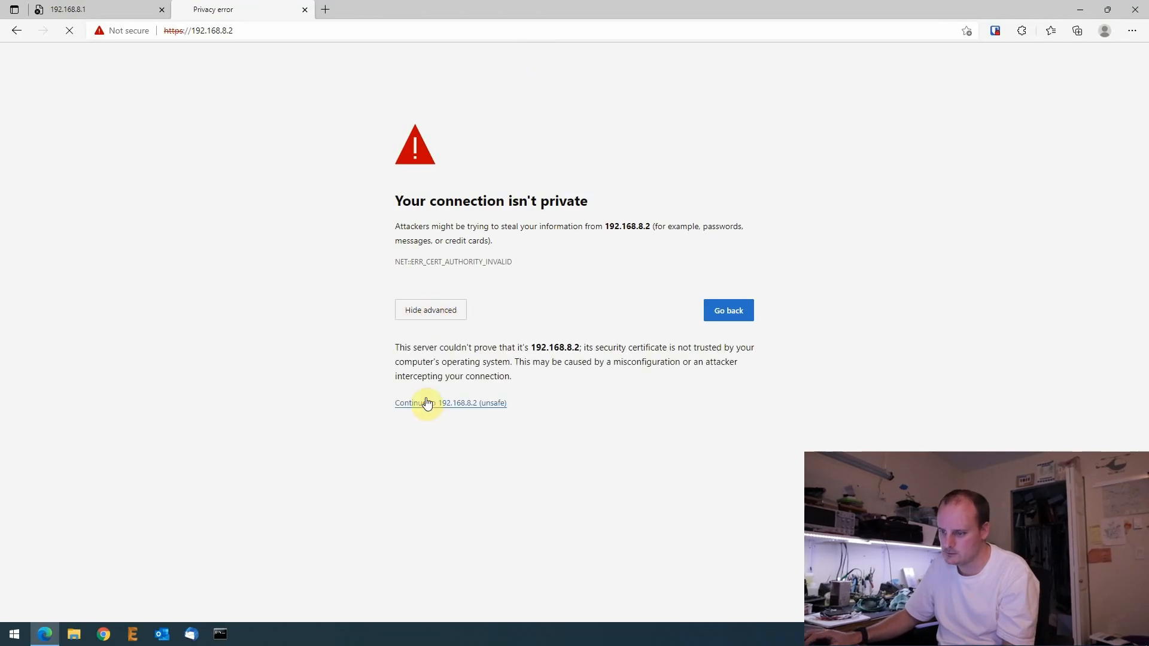
pyautogui.click(425, 402)
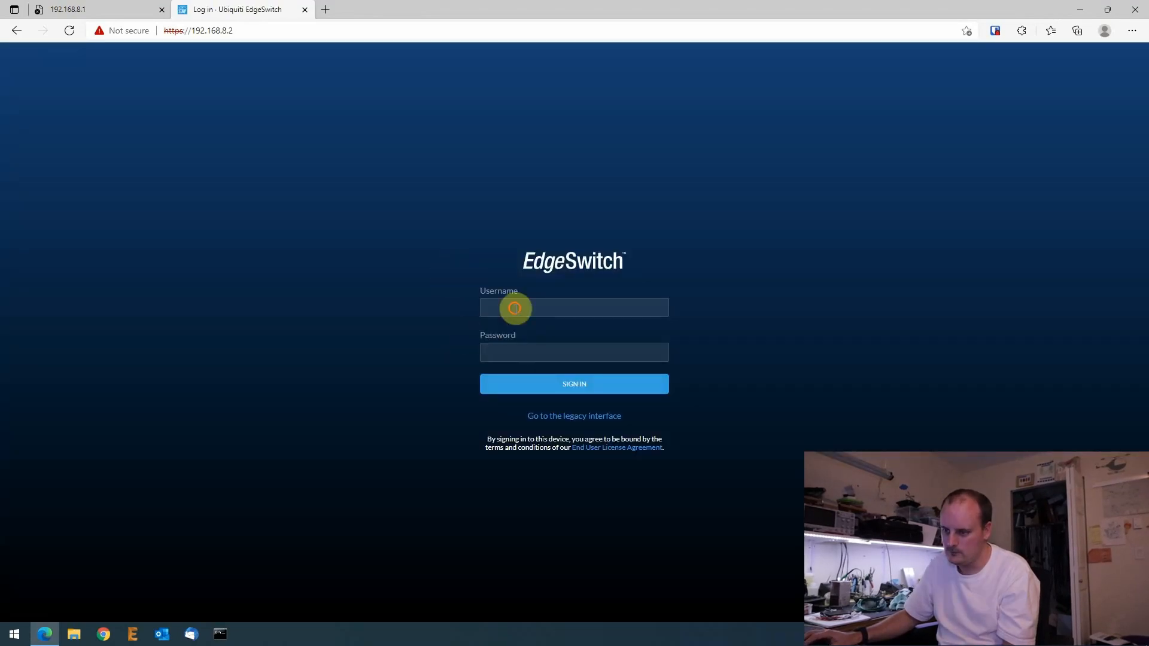
# - Sign in to the switch with its default username
pyautogui.click(516, 305)
pyautogui.write('u')
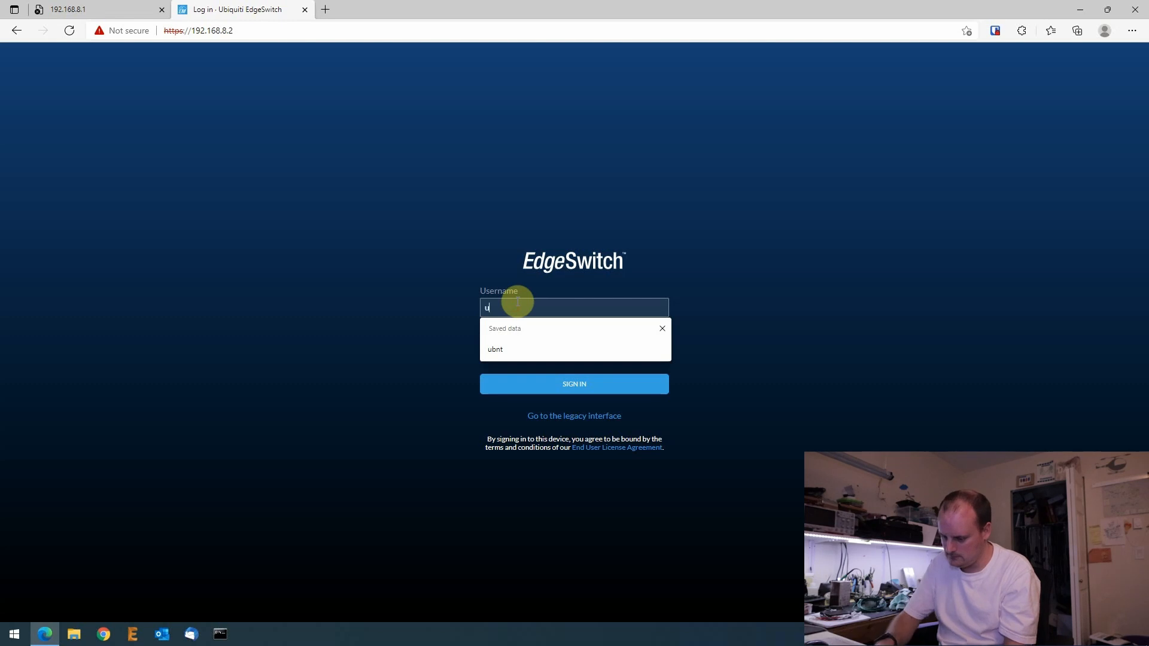
pyautogui.write('bnt')
pyautogui.press('Tab')
pyautogui.write('ubnt')
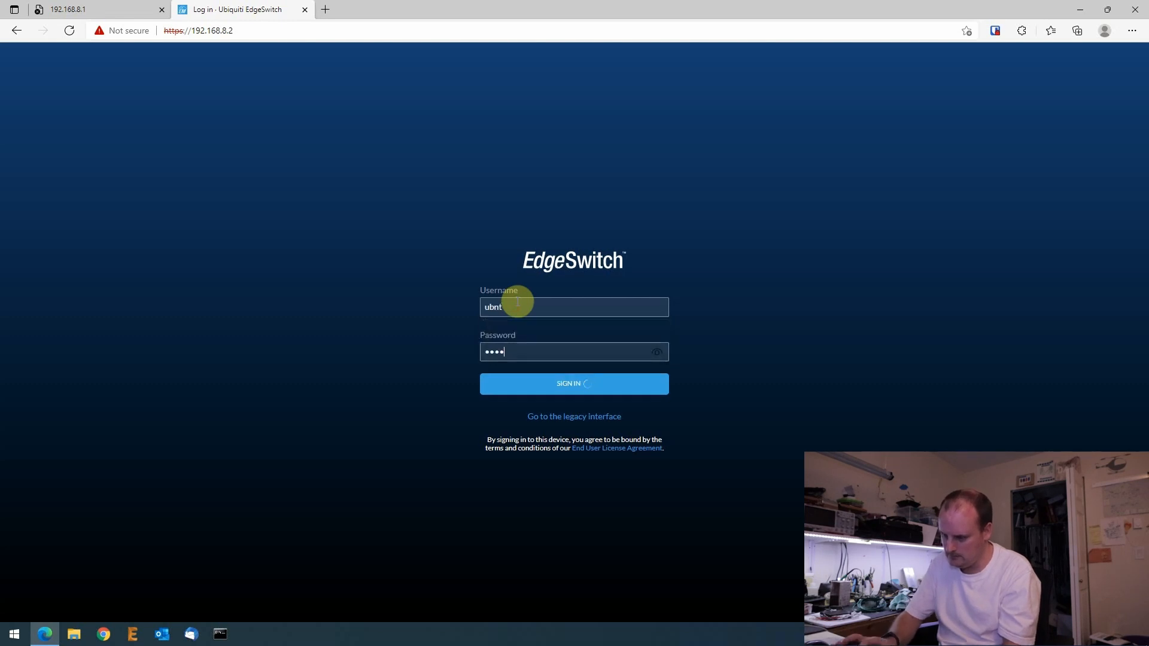
pyautogui.press('Return')
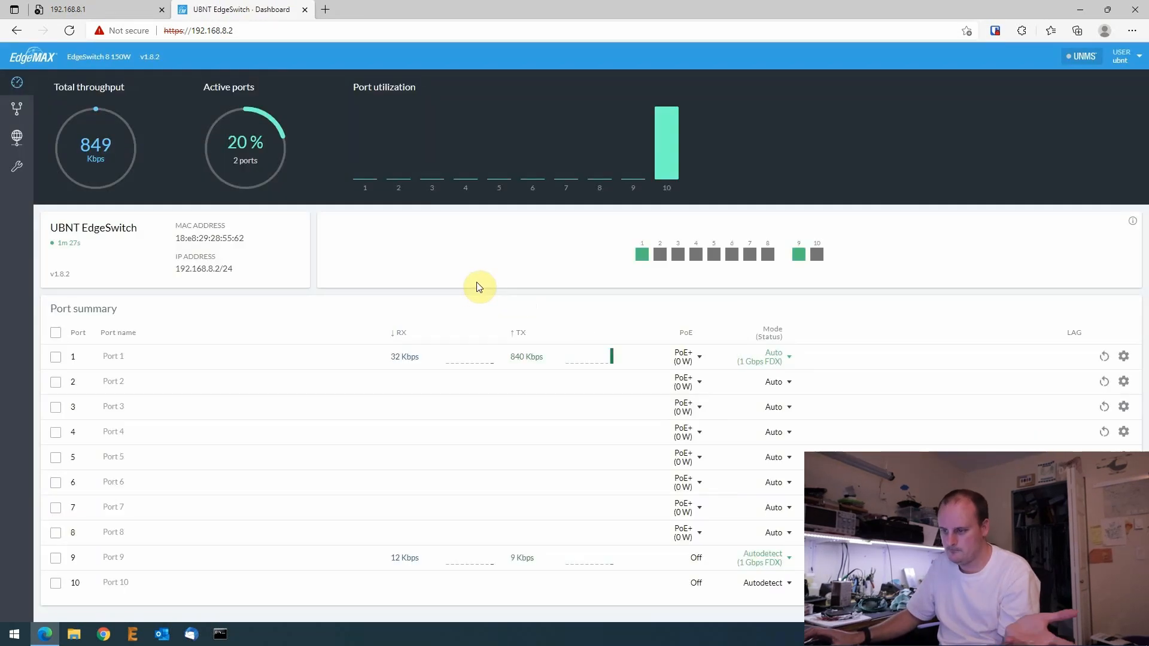
# - Check the switch's system settings, MAC table and VLANs, then return to the Untangle tab
pyautogui.click(17, 146)
pyautogui.click(18, 166)
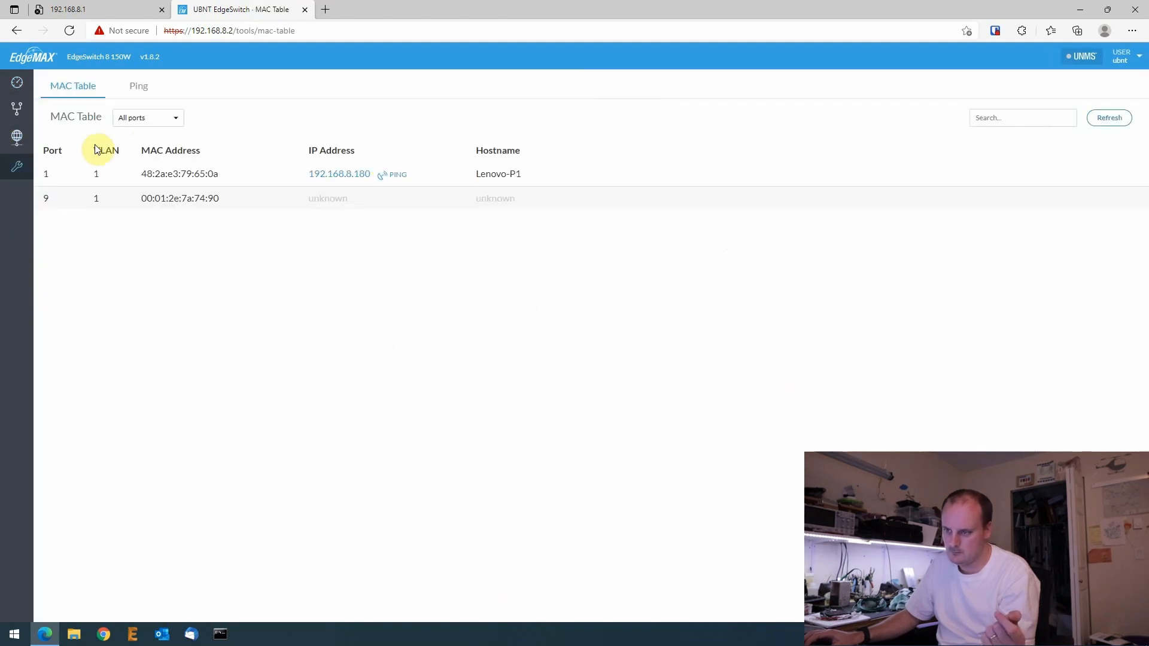
pyautogui.click(17, 110)
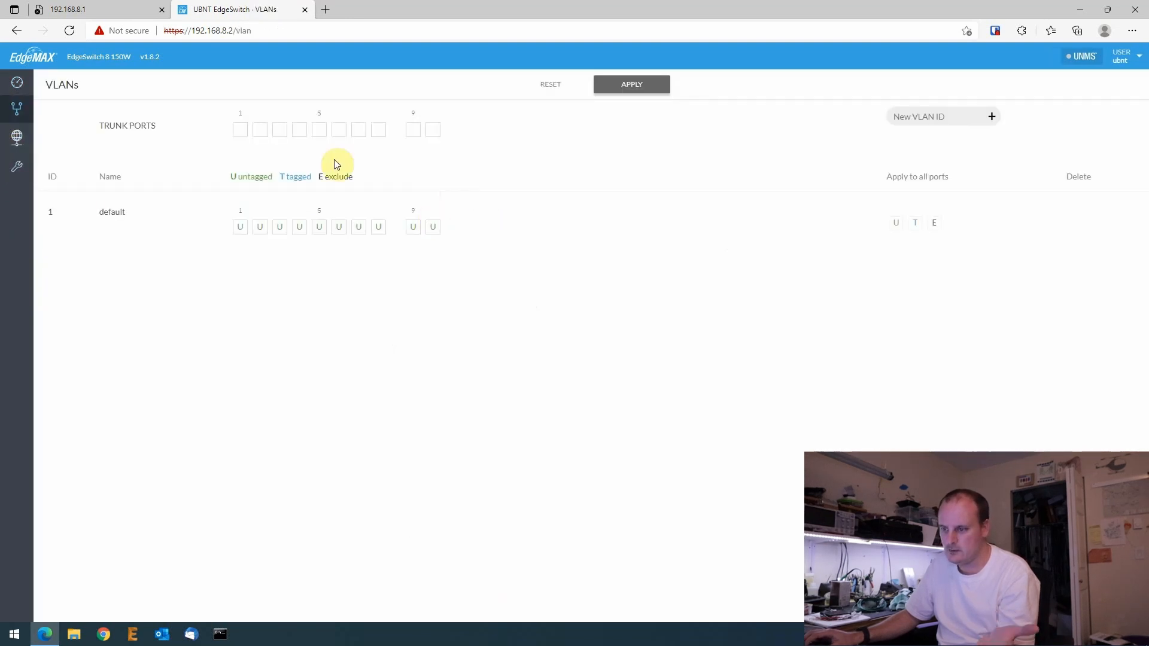
pyautogui.click(85, 6)
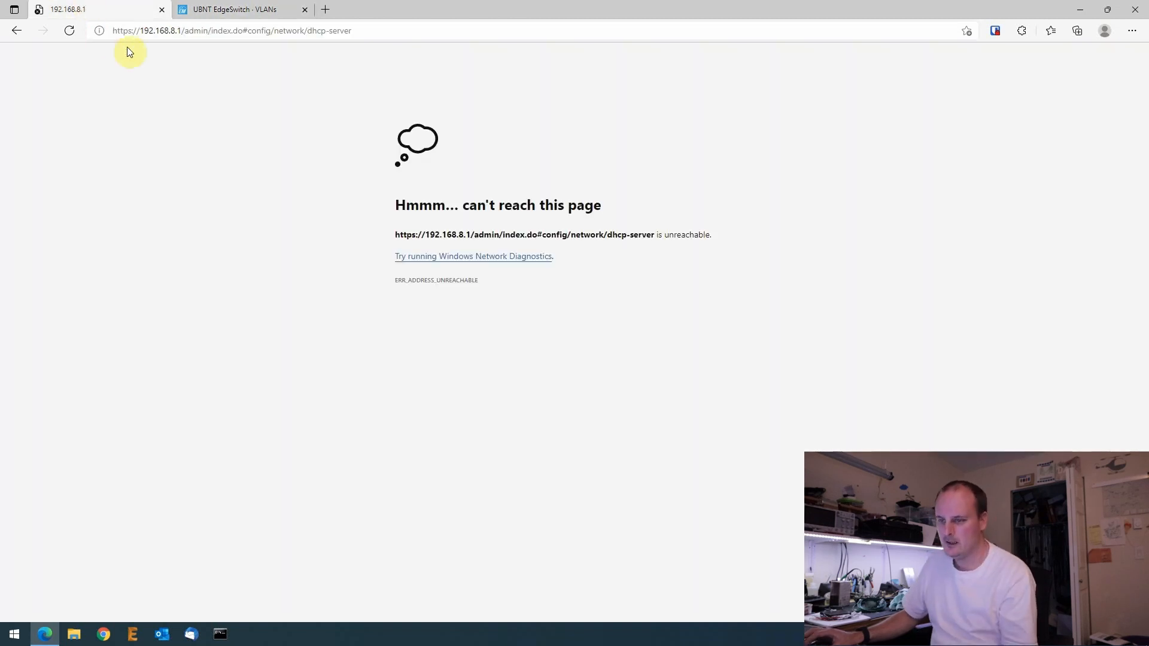
# - Load the Untangle admin start page and go to the Network configuration
pyautogui.moveTo(187, 29); pyautogui.dragTo(644, 66)
pyautogui.press('BackSpace')
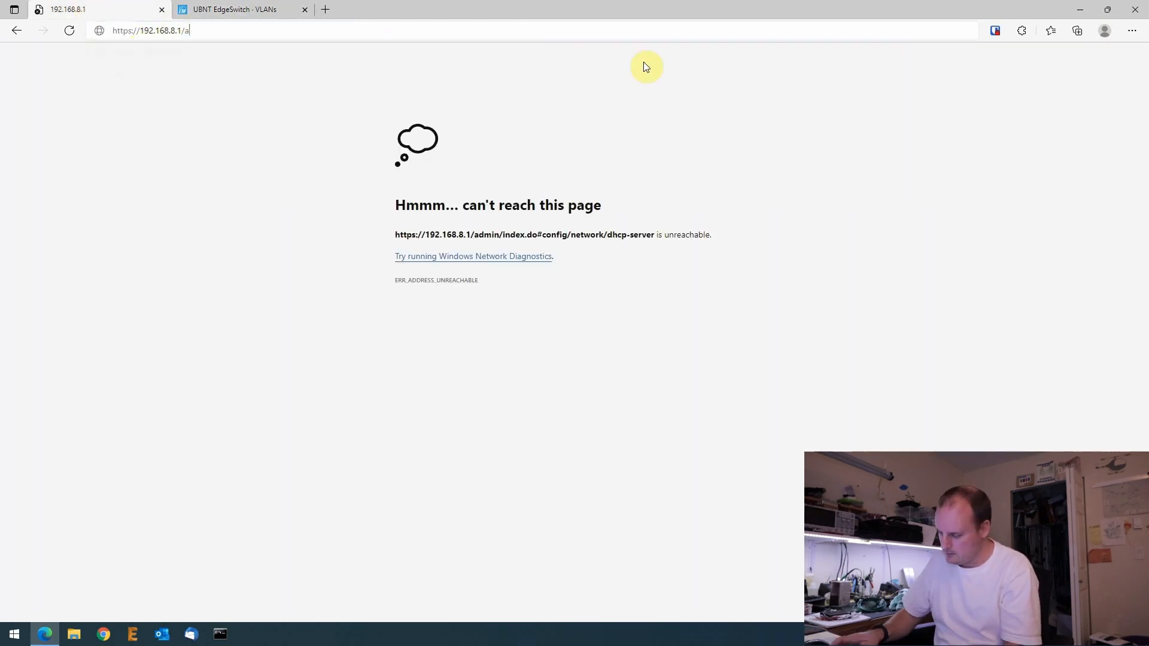
pyautogui.press('Return')
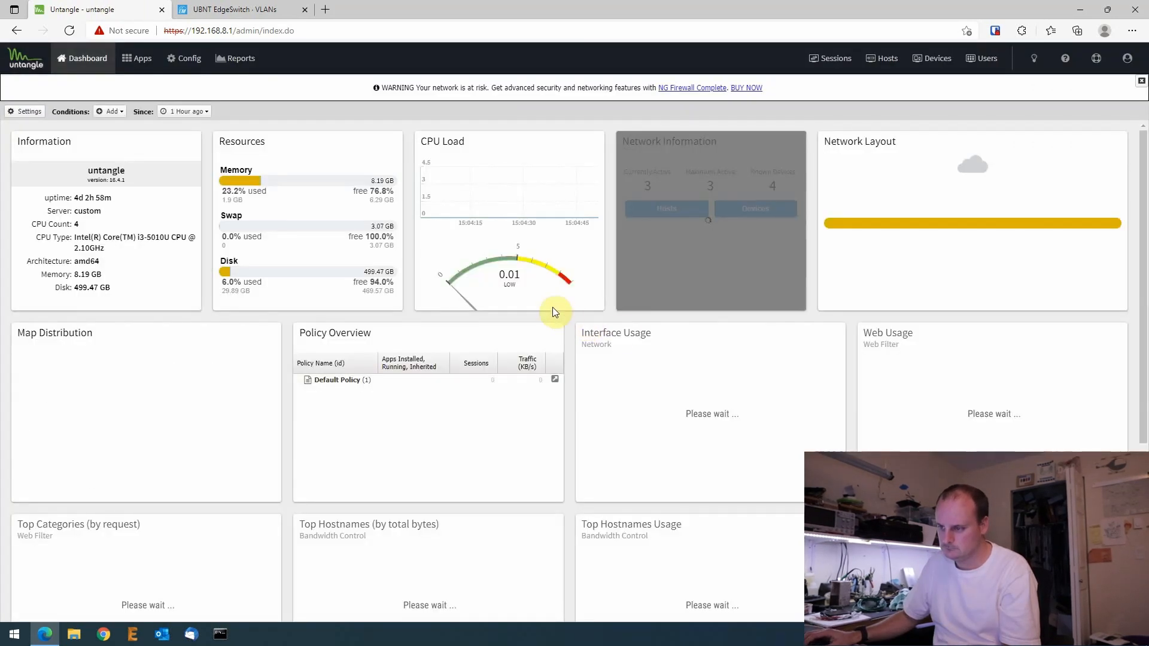
pyautogui.click(180, 64)
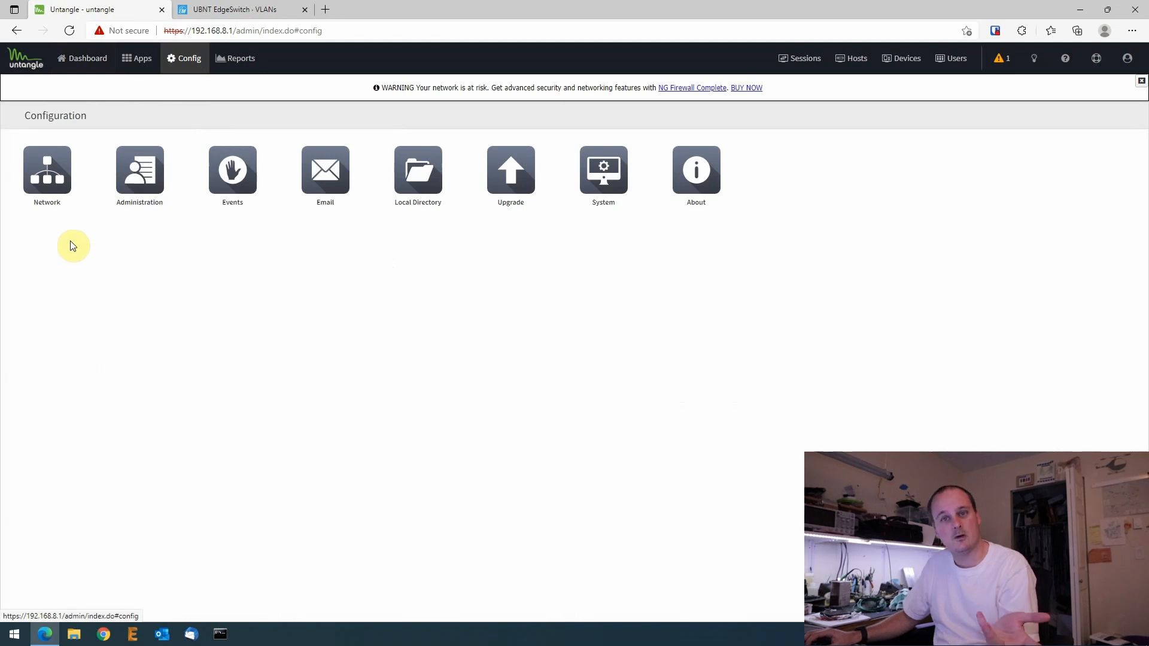
pyautogui.click(49, 180)
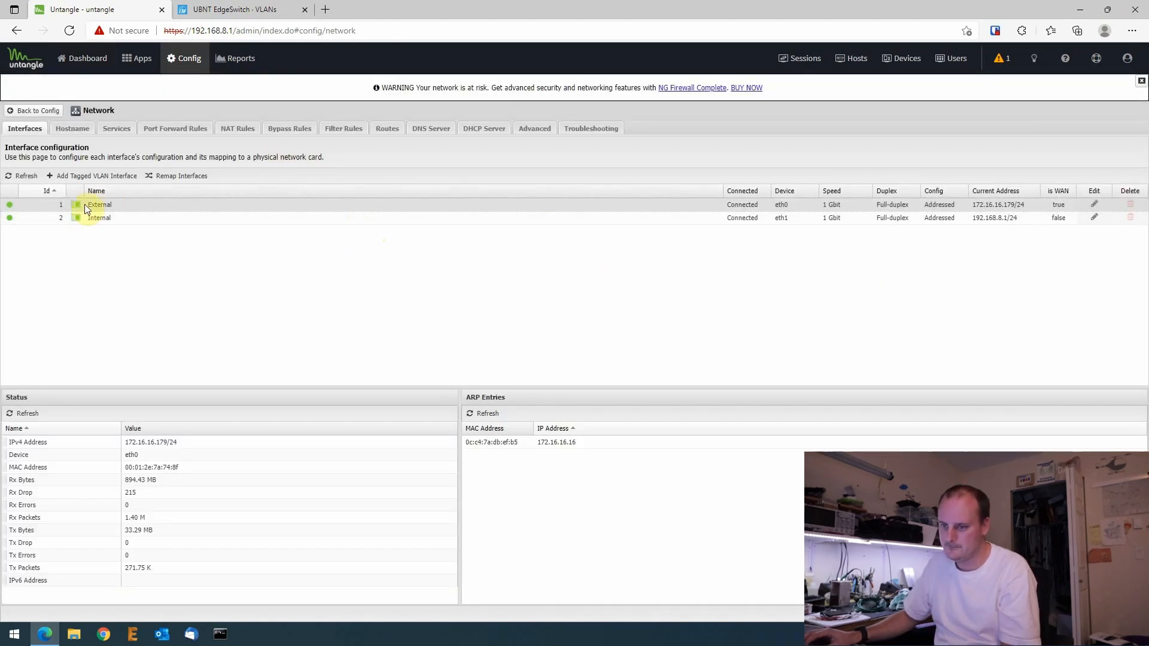
# - Add a tagged VLAN named IOT on Internal, tag 10, address 192.168.10.1 with /24 netmask
pyautogui.click(83, 176)
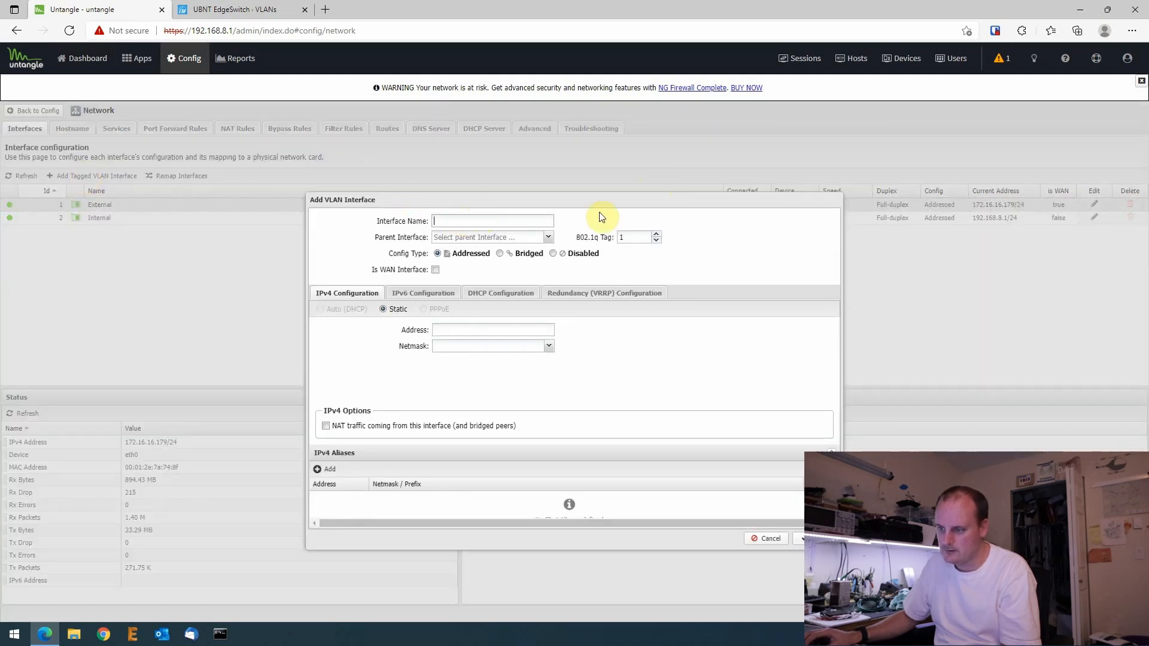
pyautogui.click(547, 238)
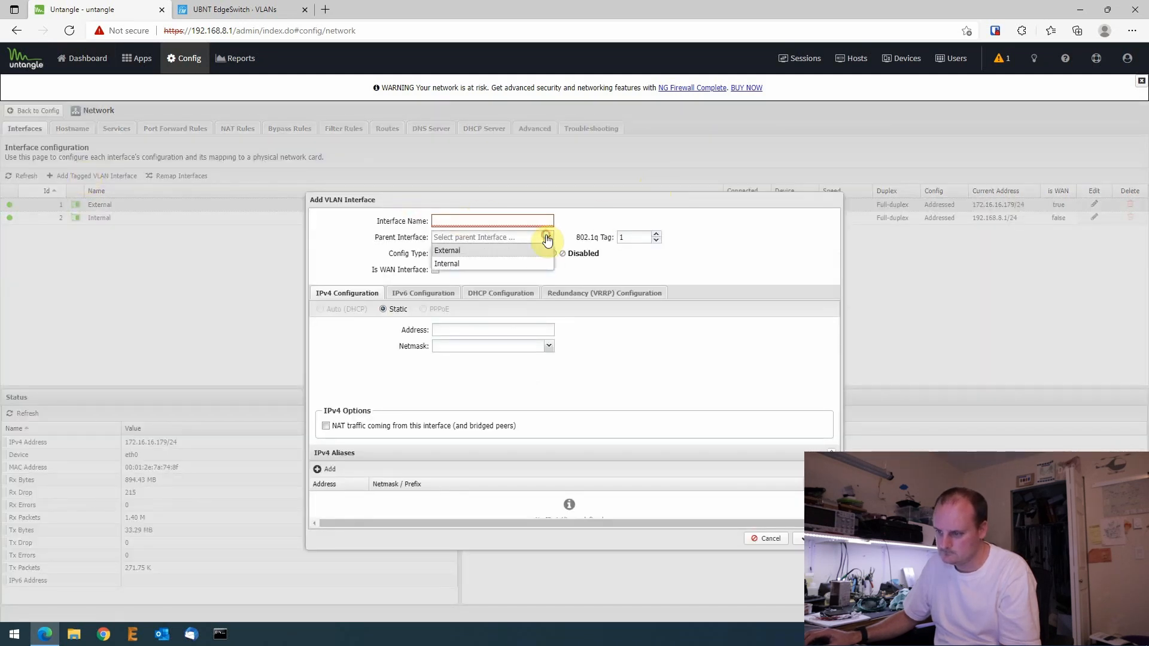
pyautogui.click(474, 264)
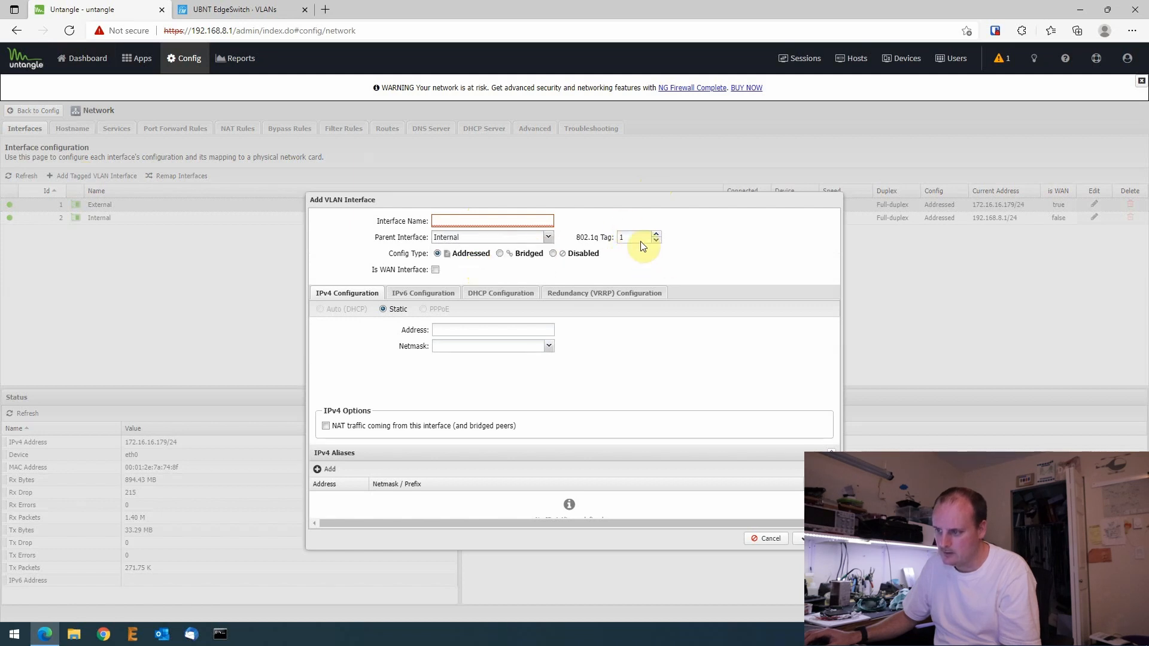
pyautogui.click(472, 220)
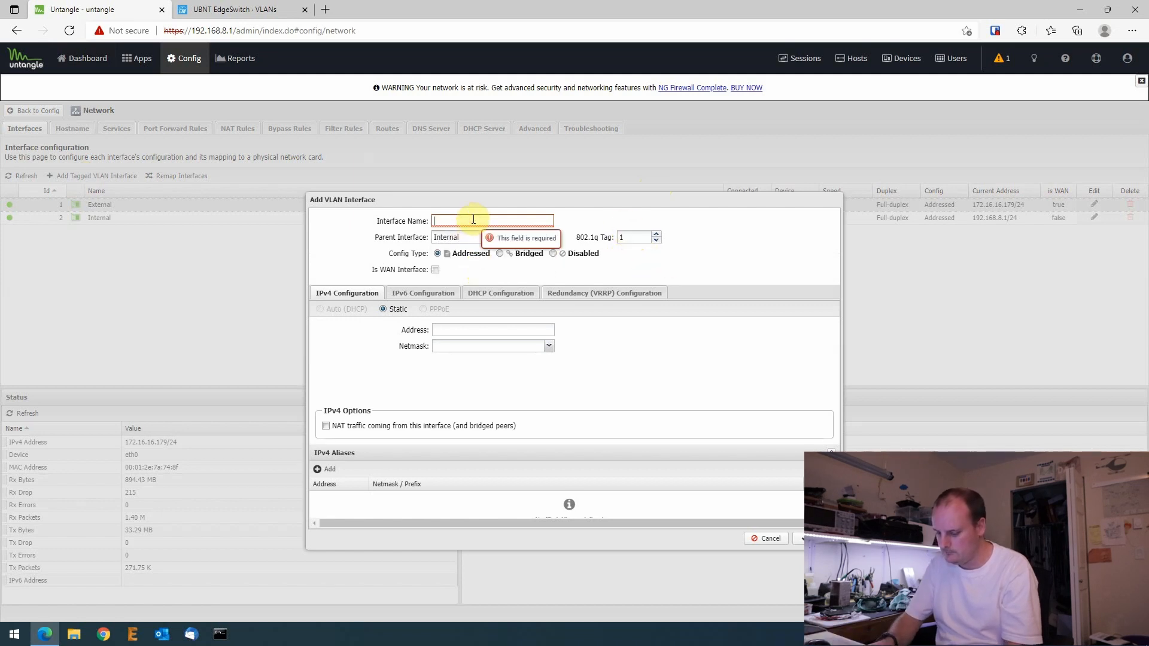
pyautogui.write('IOT')
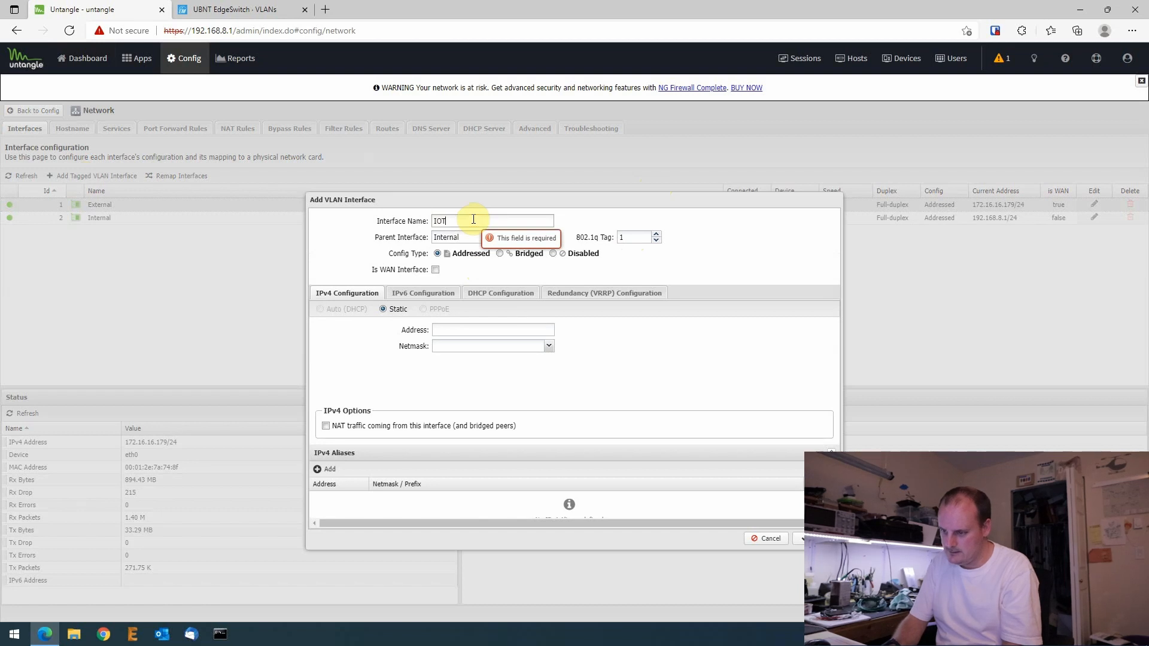
pyautogui.click(632, 236)
pyautogui.write('1')
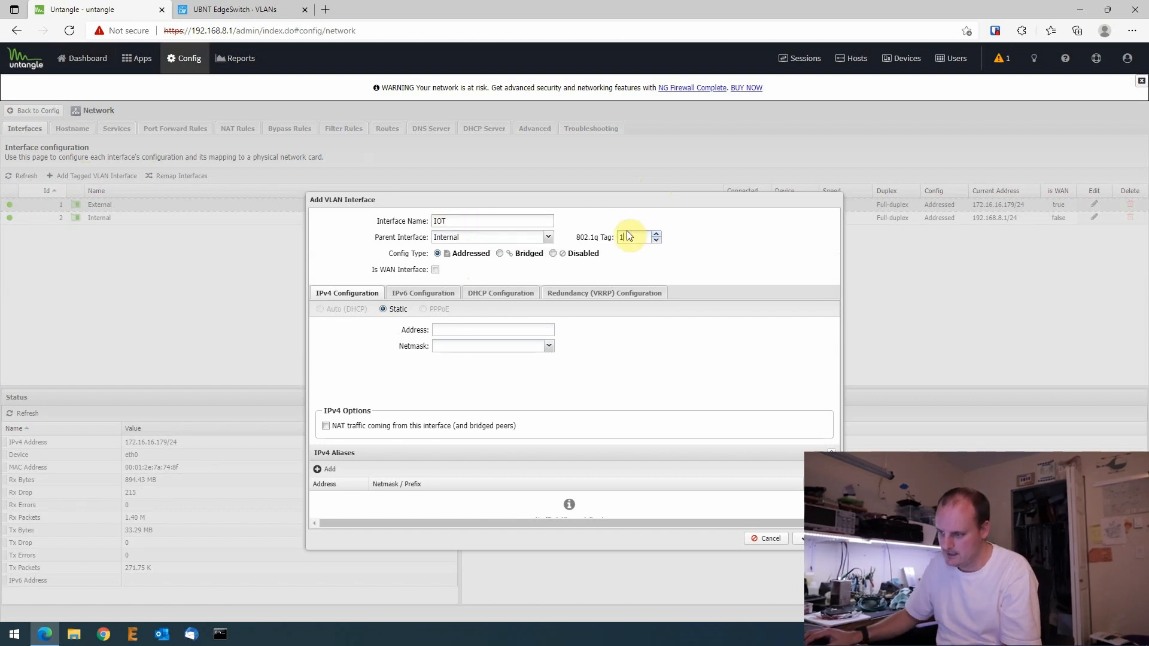
pyautogui.write('0')
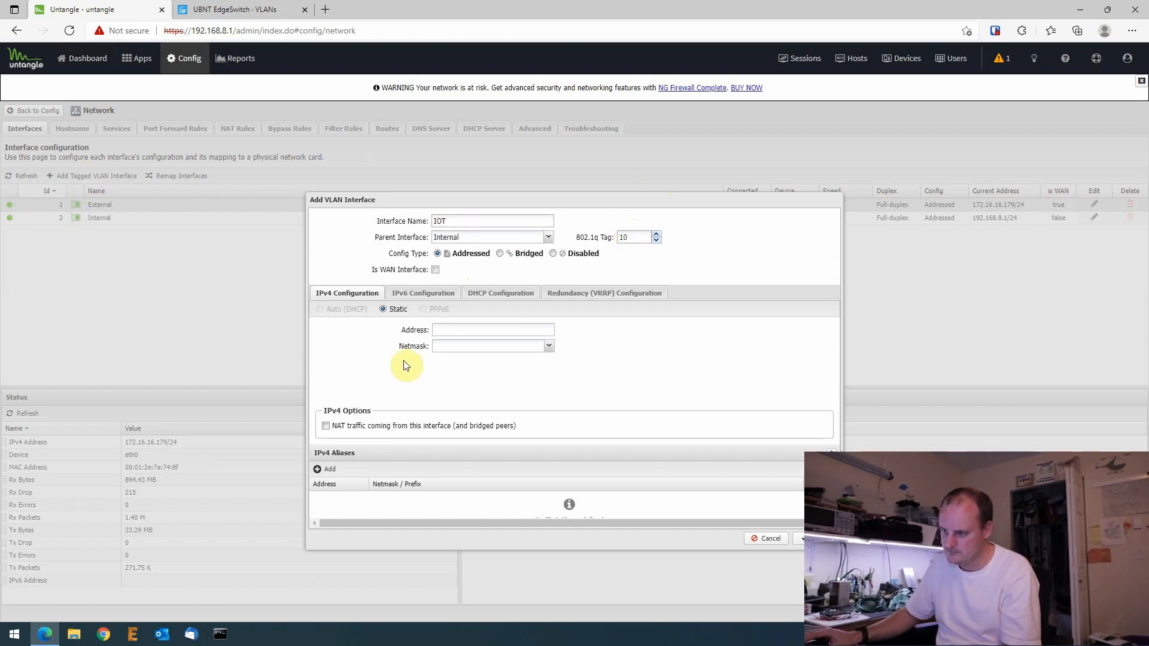
pyautogui.click(456, 330)
pyautogui.write('192.1')
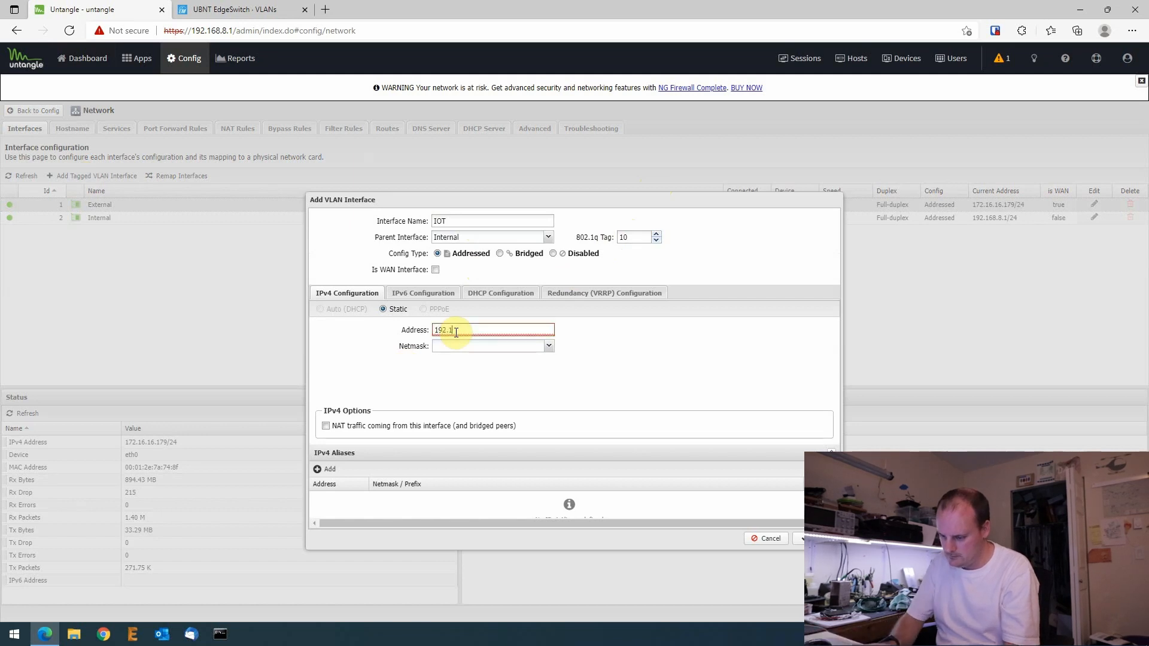
pyautogui.write('68.')
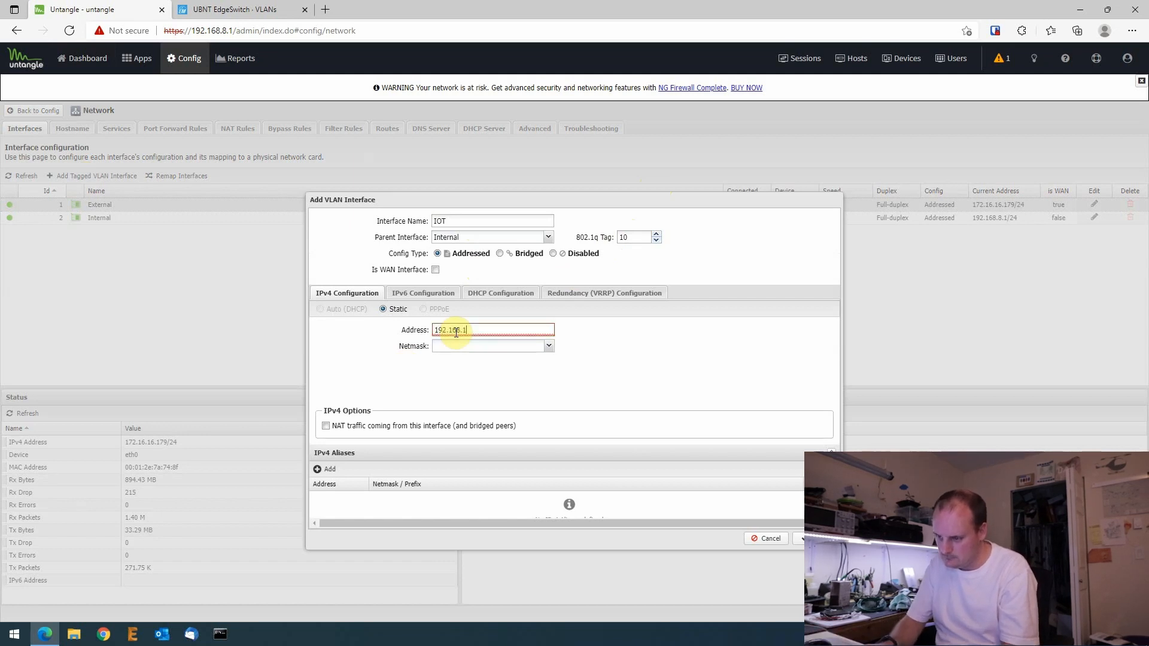
pyautogui.write('10')
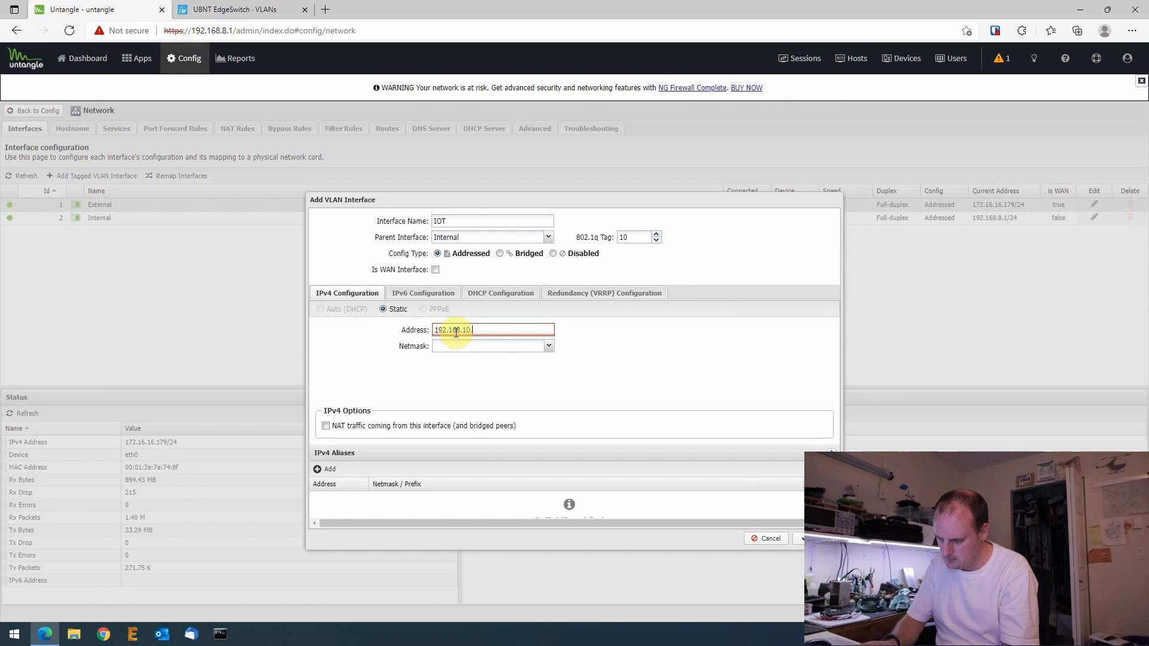
pyautogui.write('.1')
pyautogui.click(549, 347)
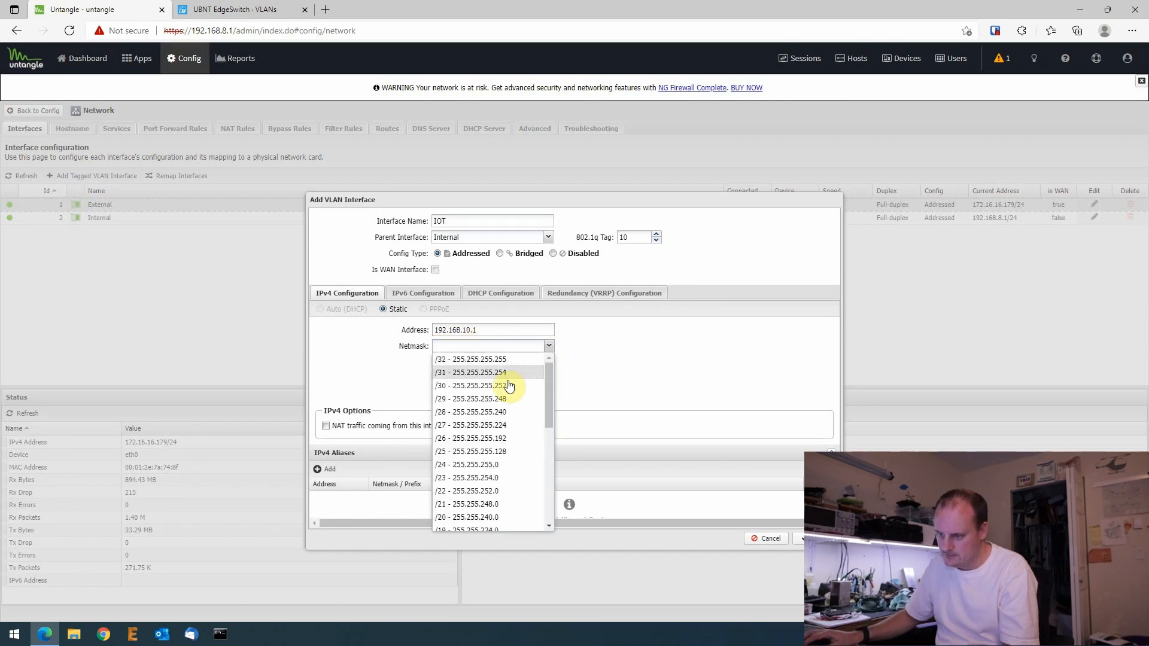
pyautogui.click(465, 466)
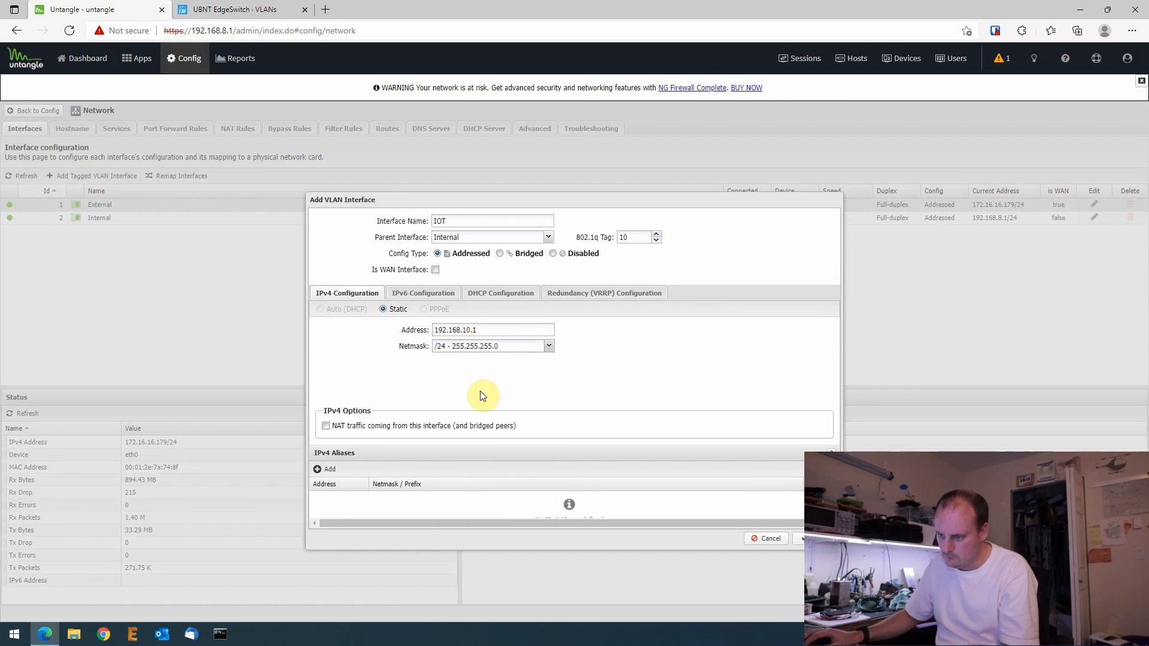
# - Enable IOT DHCP serving 192.168.10.50–192.168.10.80 with 3600-second leases, and save the interface
pyautogui.click(502, 295)
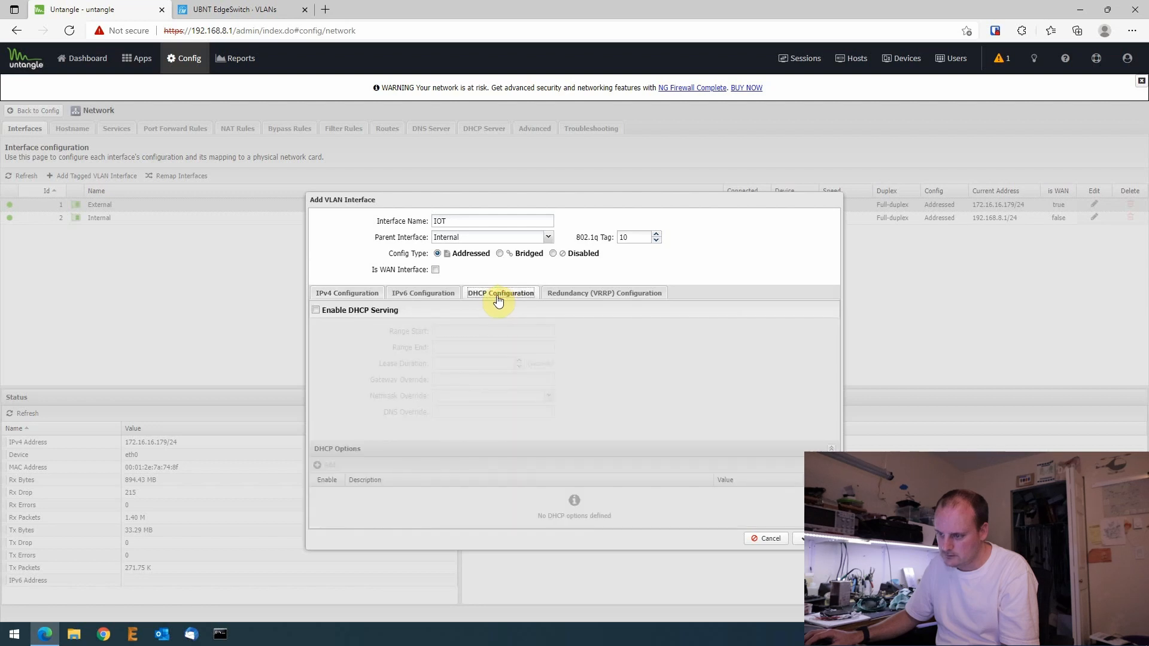
pyautogui.click(315, 310)
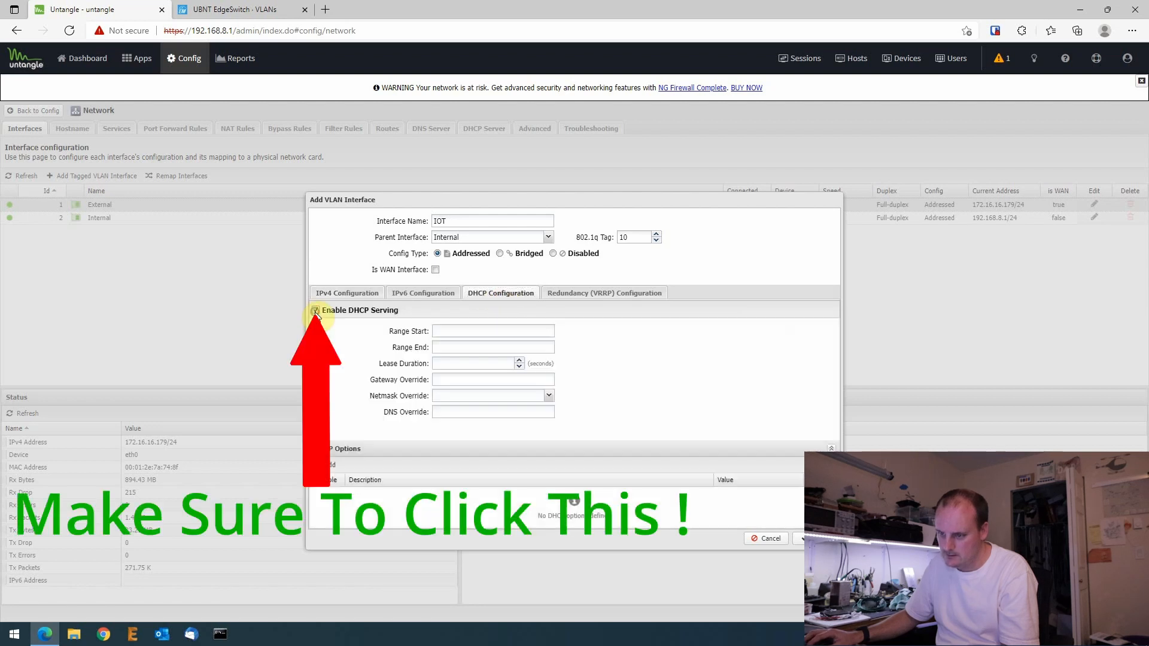
pyautogui.click(453, 332)
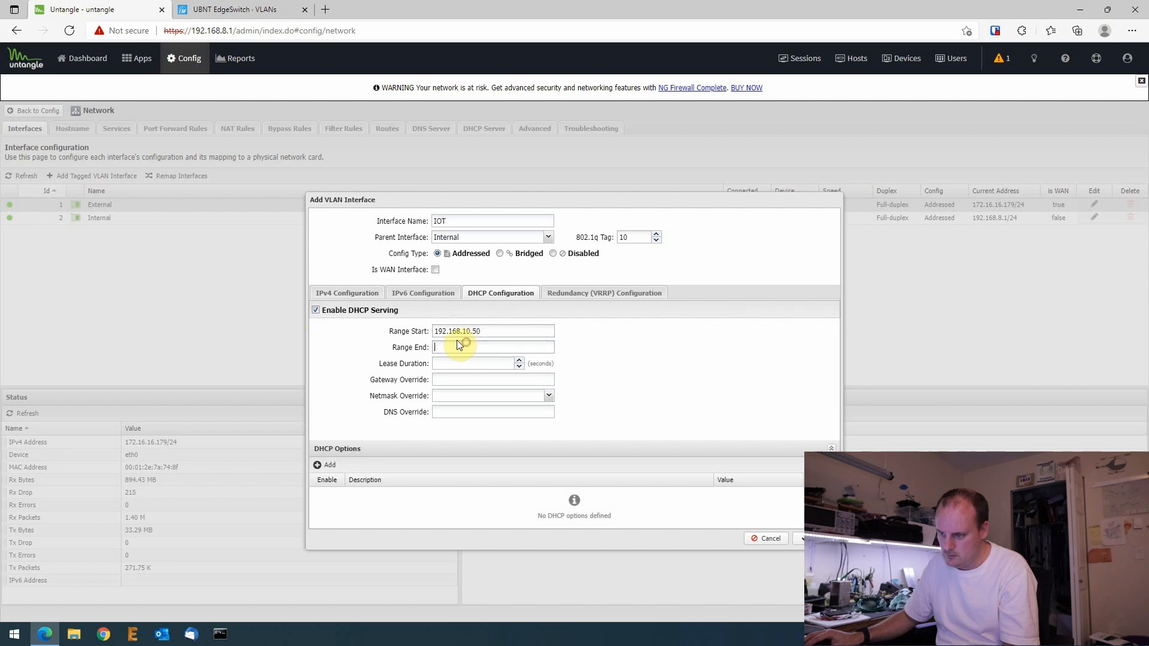
pyautogui.write('192.168.10.80')
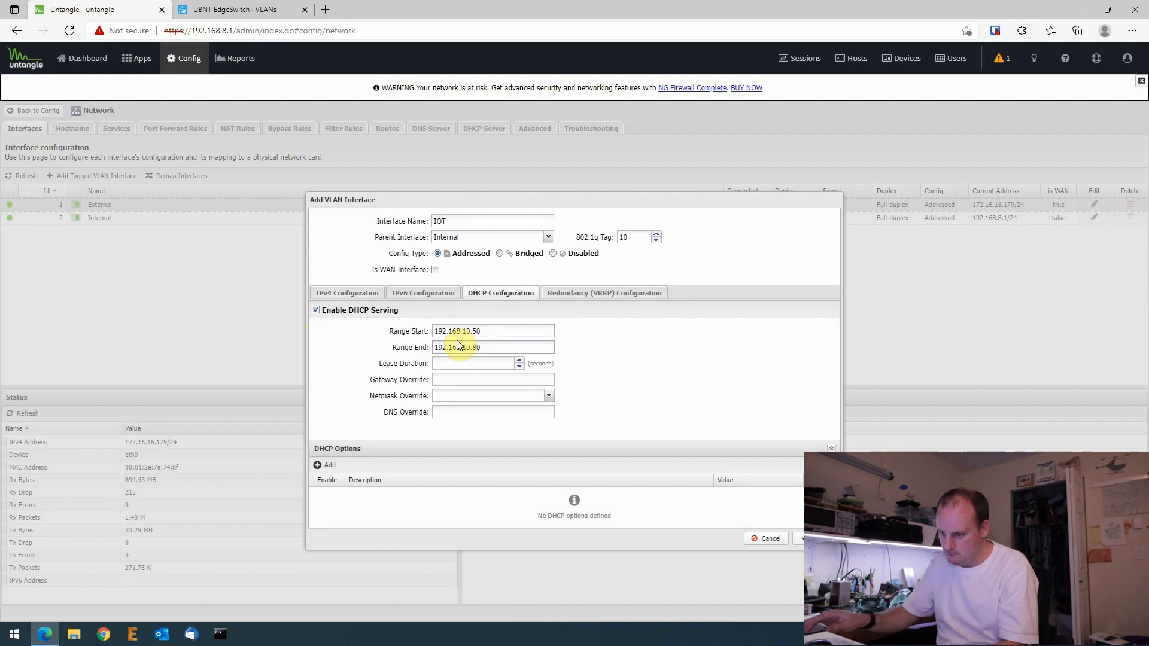
pyautogui.click(452, 363)
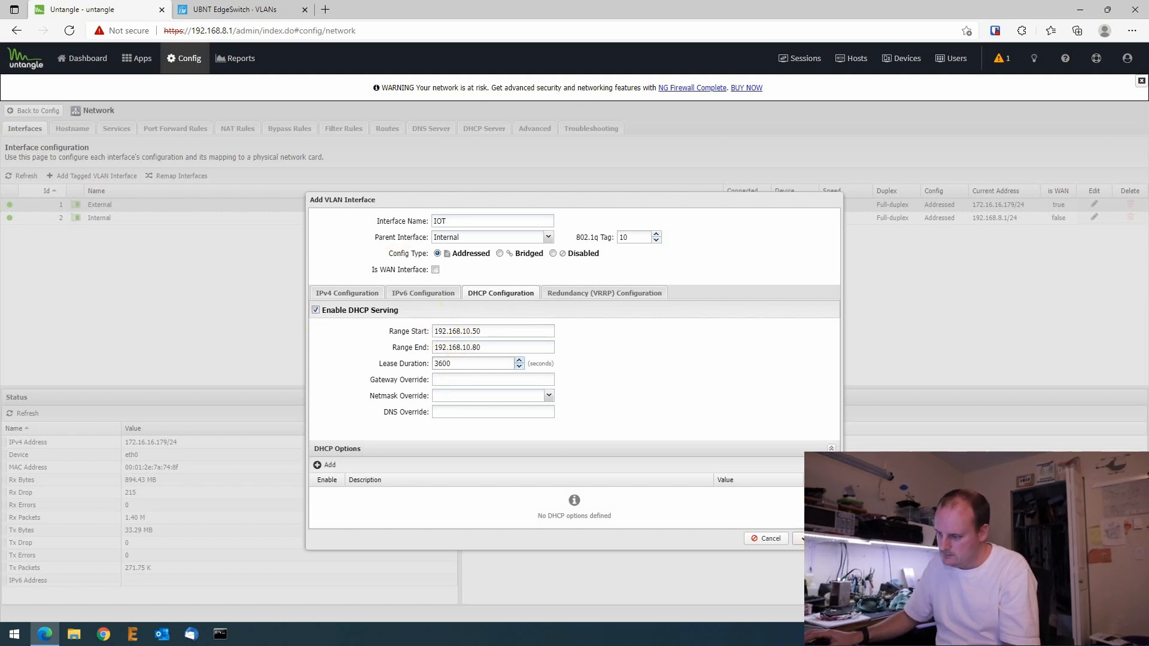
pyautogui.click(800, 538)
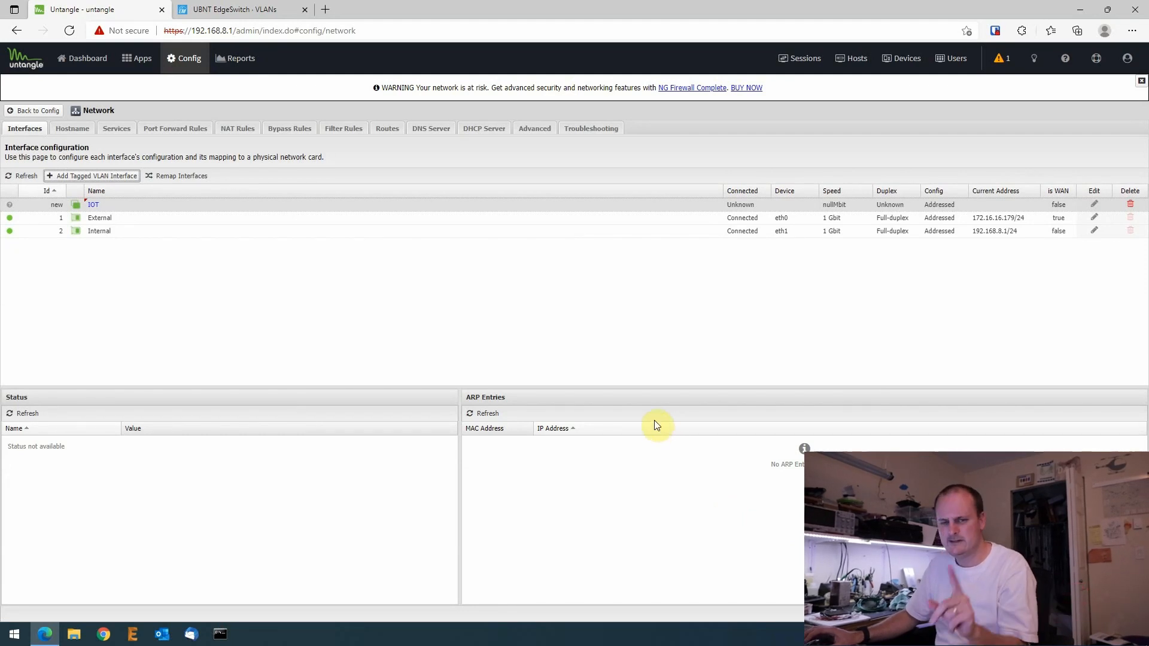
# - Add a tagged VLAN named Camera Network on Internal, tag 20, address 192.168.20.1/24
pyautogui.click(93, 175)
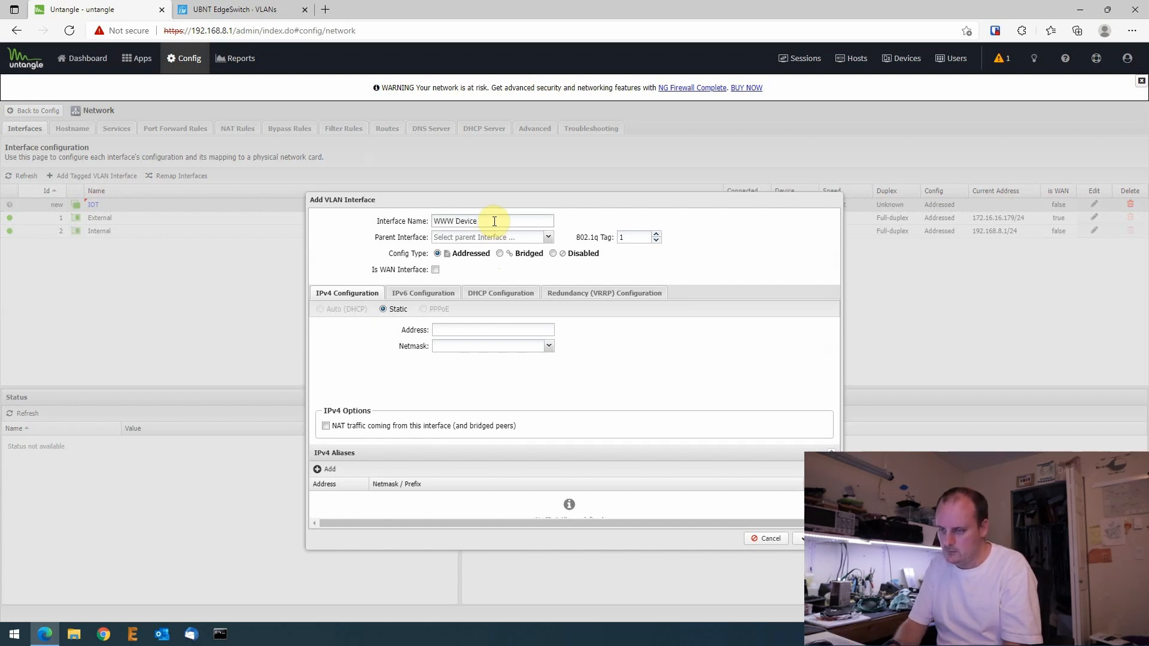
pyautogui.press('BackSpace')
pyautogui.press('BackSpace')
pyautogui.press('BackSpace')
pyautogui.press('BackSpace')
pyautogui.press('BackSpace')
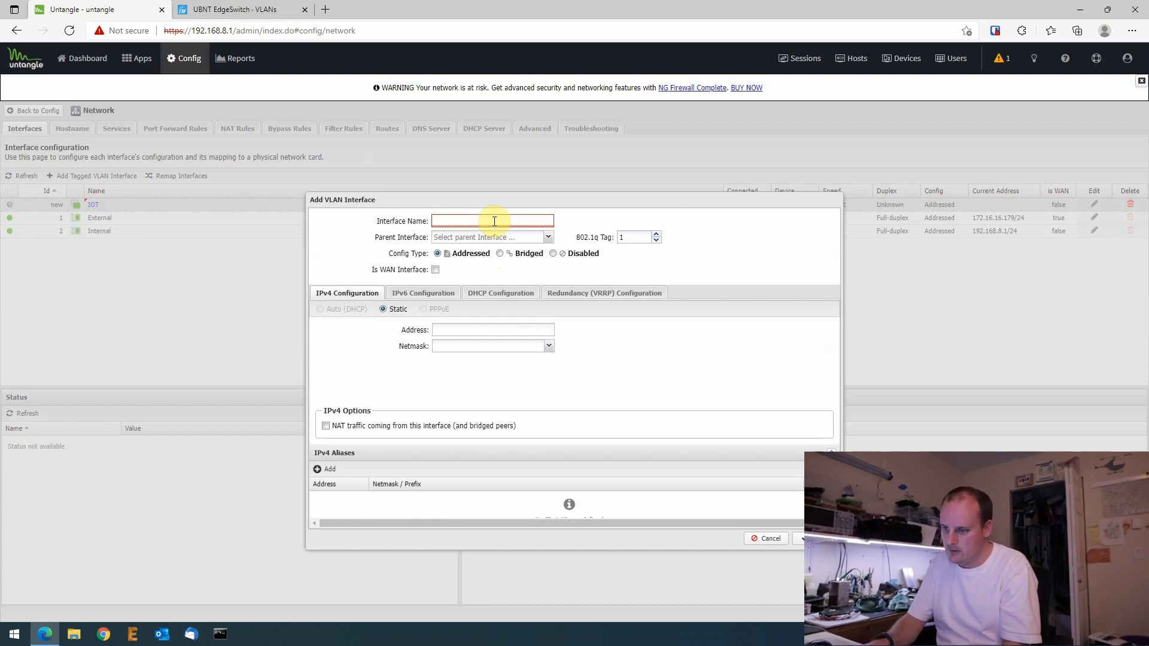
pyautogui.write('camera')
pyautogui.press('BackSpace')
pyautogui.press('BackSpace')
pyautogui.press('BackSpace')
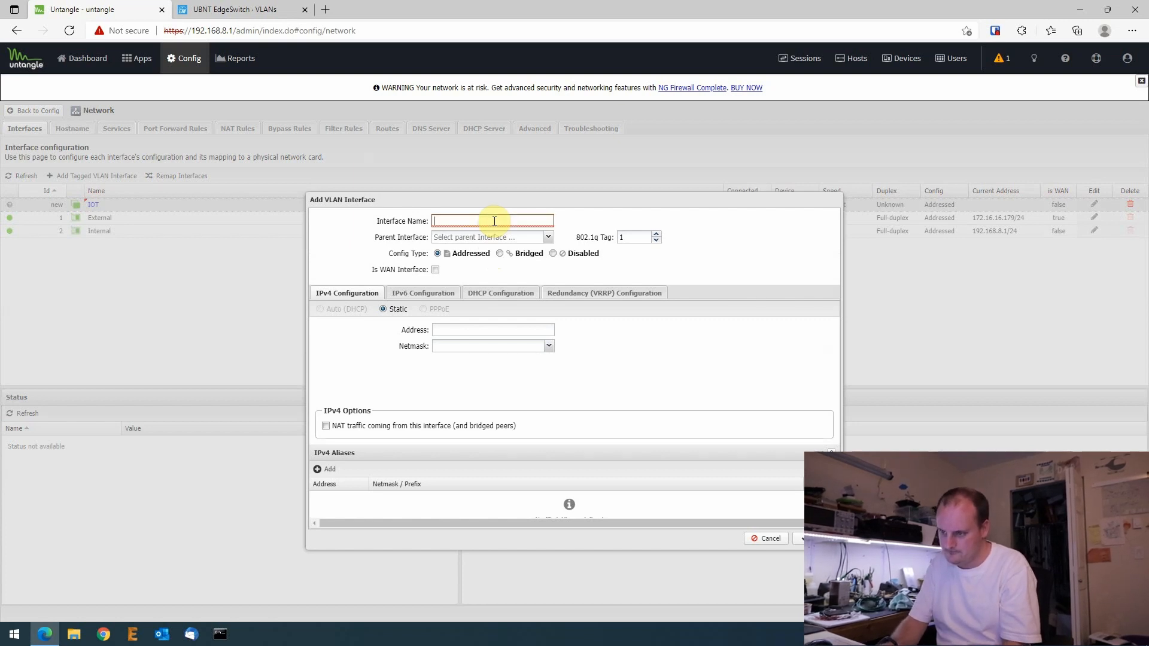
pyautogui.write('Camera Network')
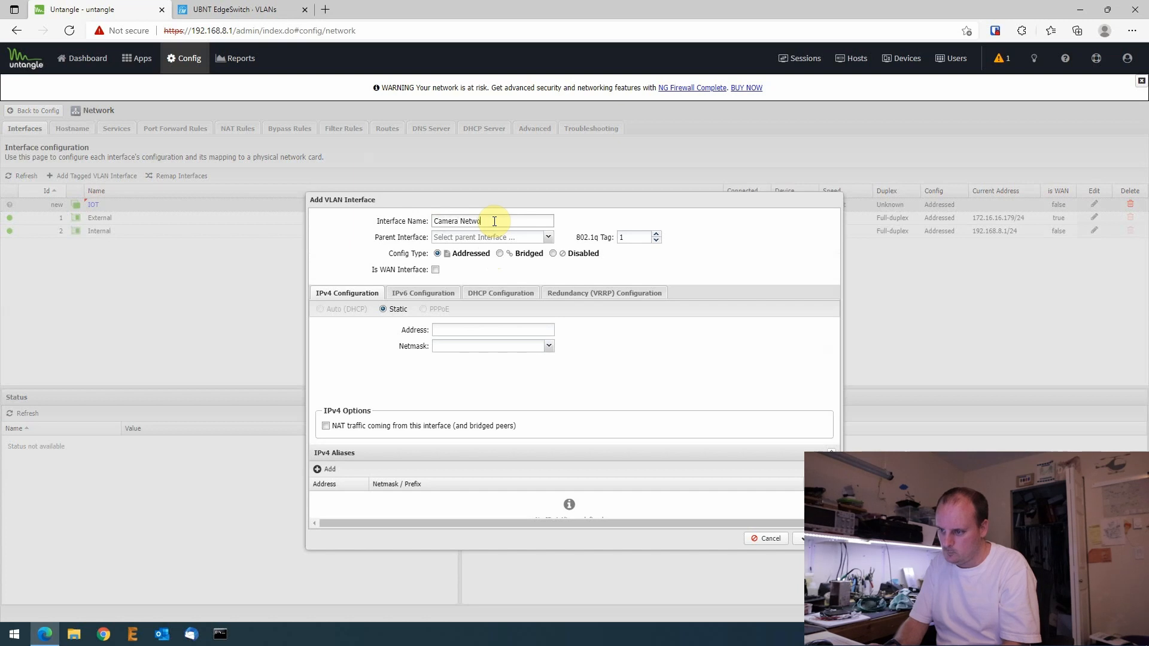
pyautogui.click(547, 237)
pyautogui.click(450, 264)
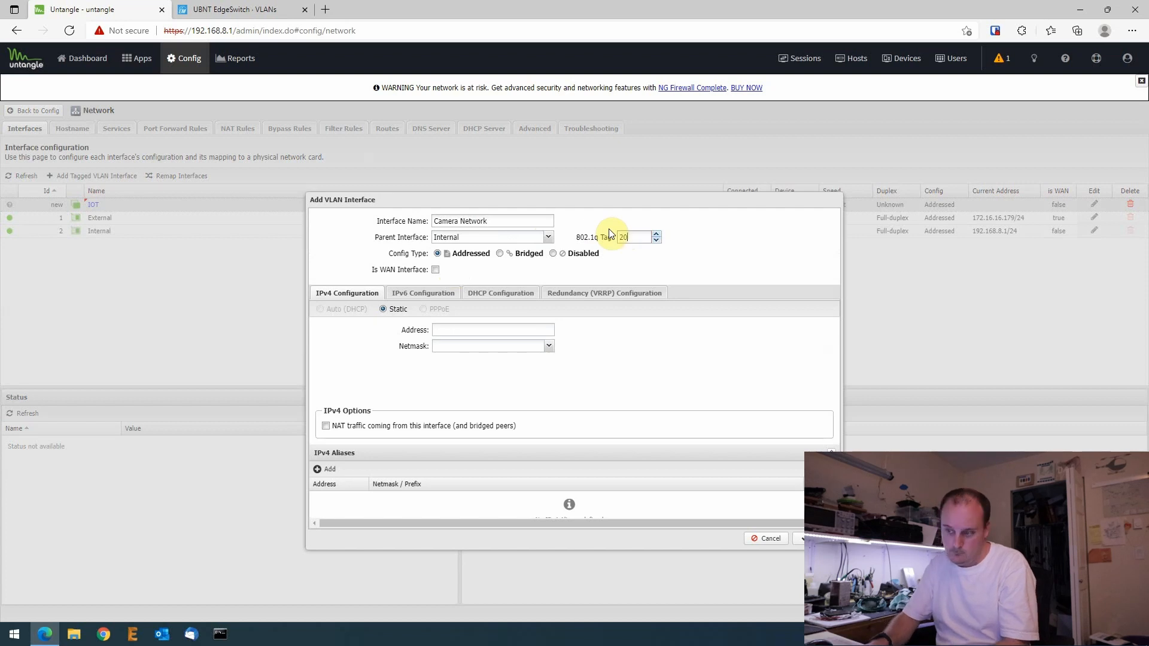
pyautogui.click(424, 293)
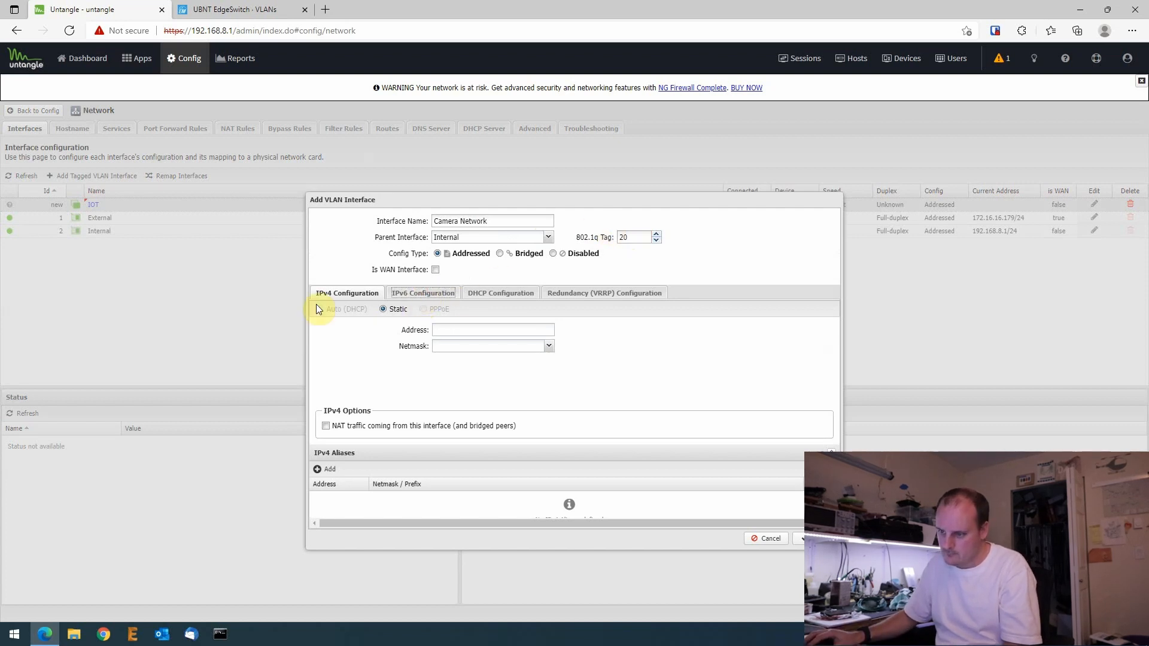
pyautogui.click(450, 330)
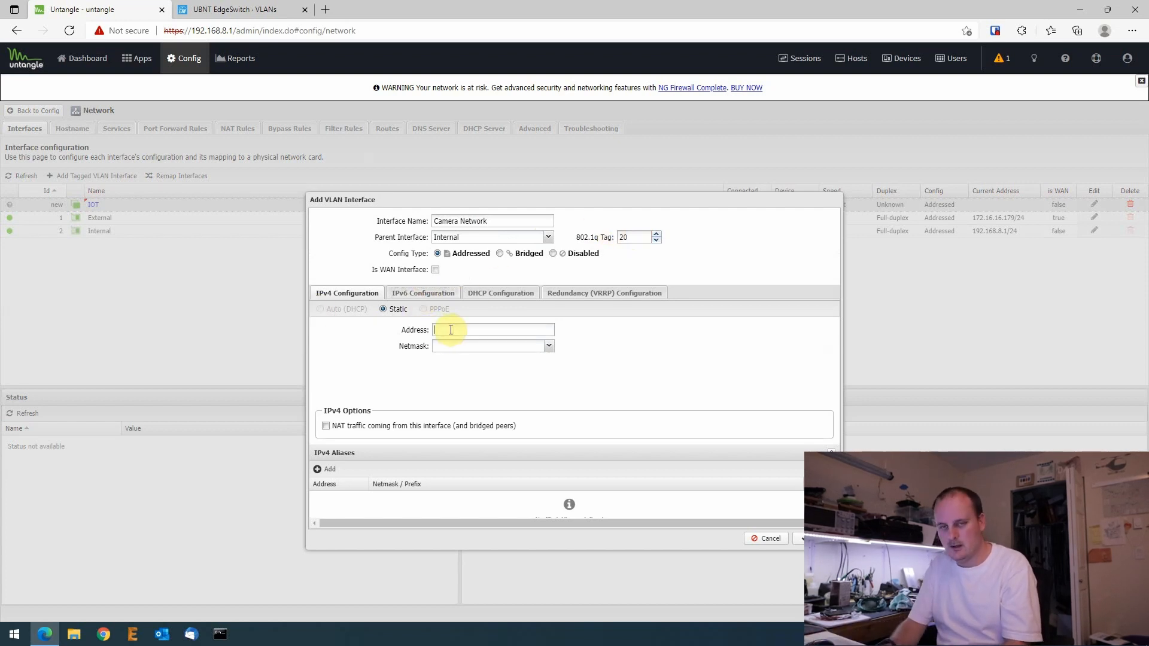
pyautogui.write('192.168')
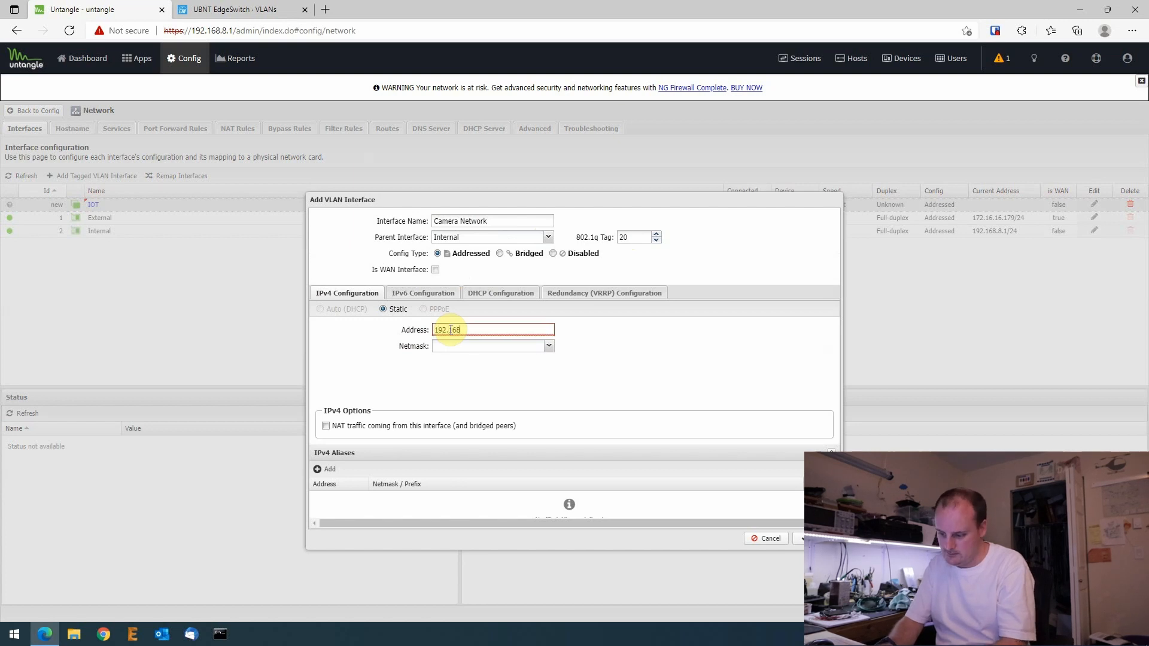
pyautogui.write('.20.1')
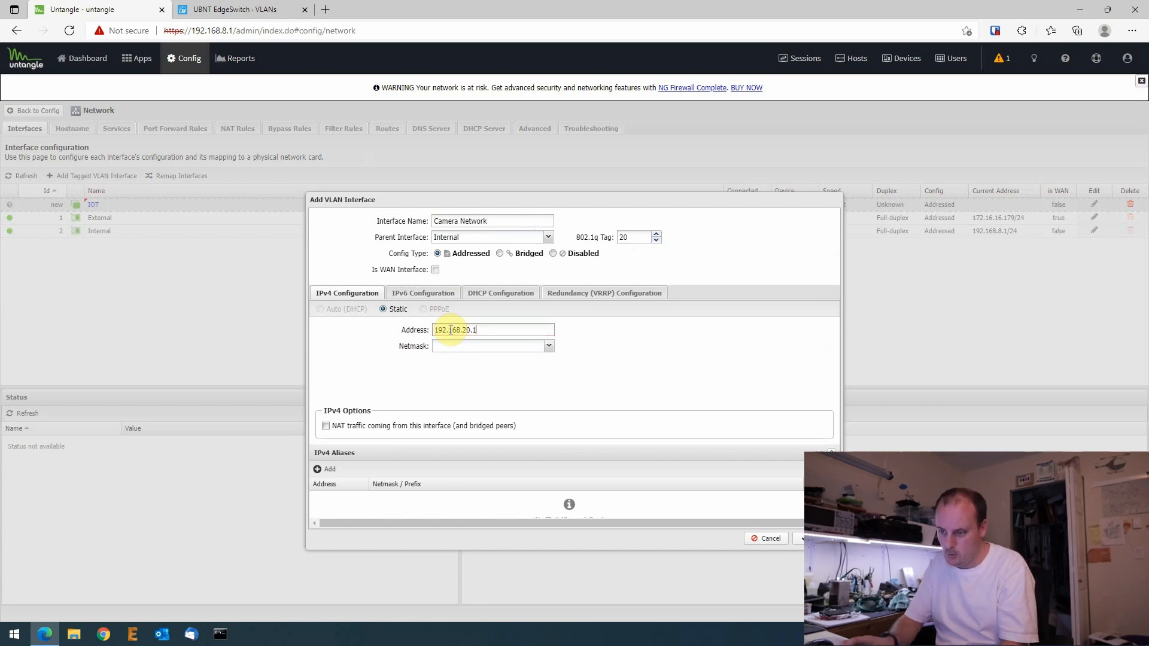
pyautogui.click(548, 346)
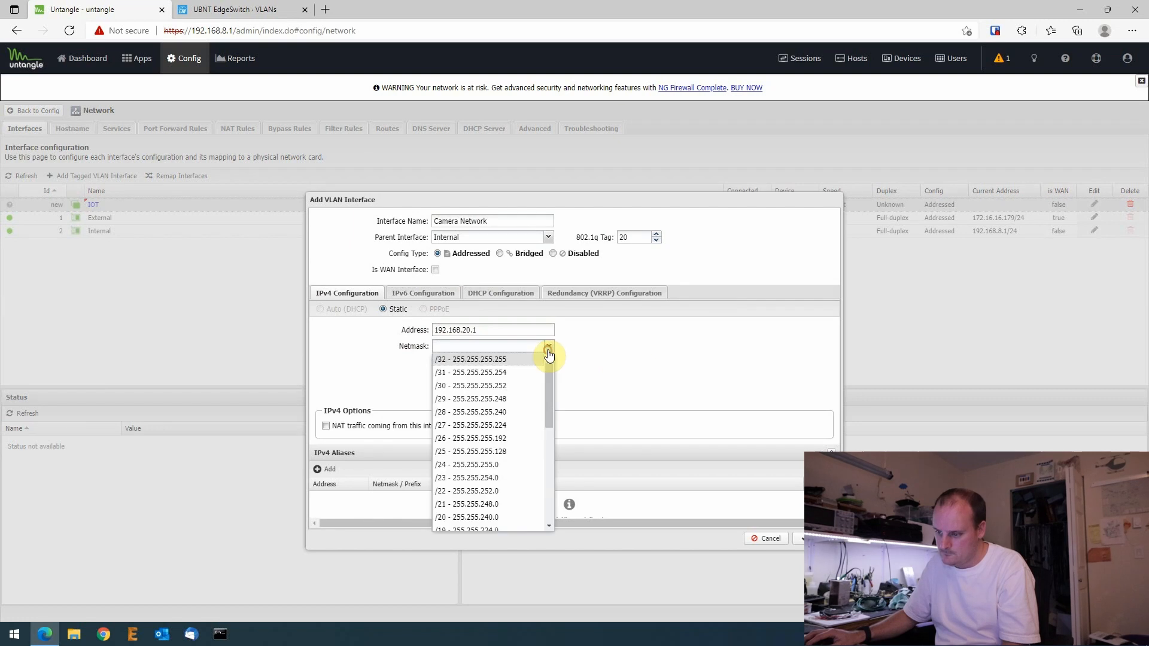
pyautogui.click(460, 460)
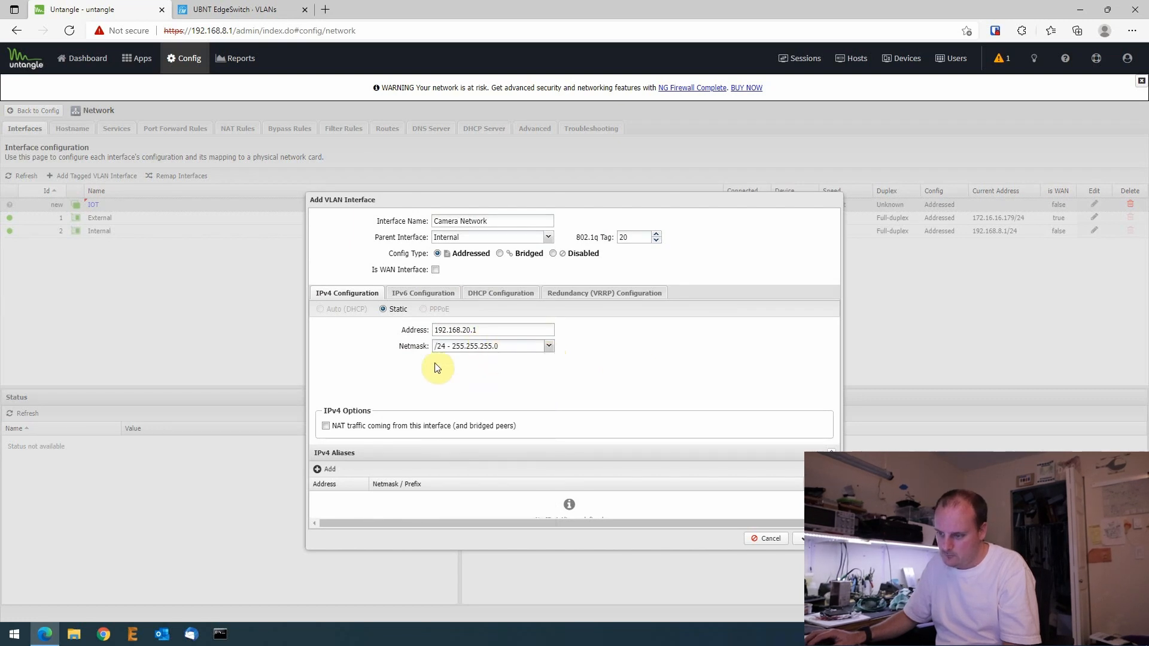
# - Enable Camera Network DHCP for 192.168.20.100–192.168.20.125 with 3600-second leases, and add the interface
pyautogui.click(500, 294)
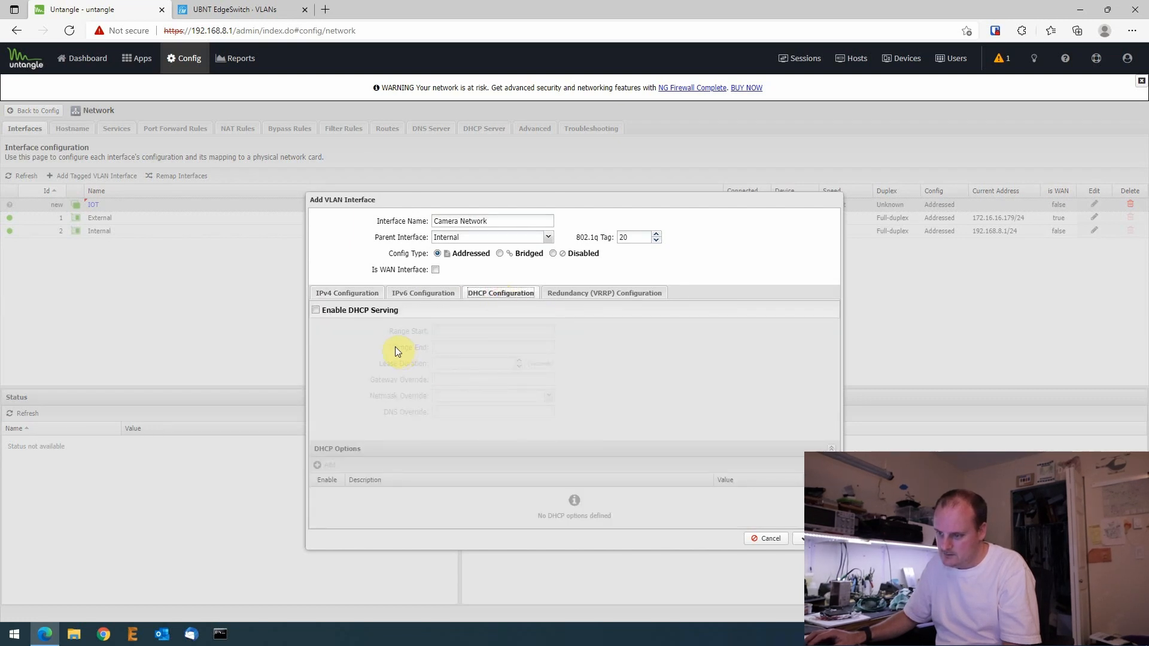
pyautogui.click(316, 309)
pyautogui.click(461, 329)
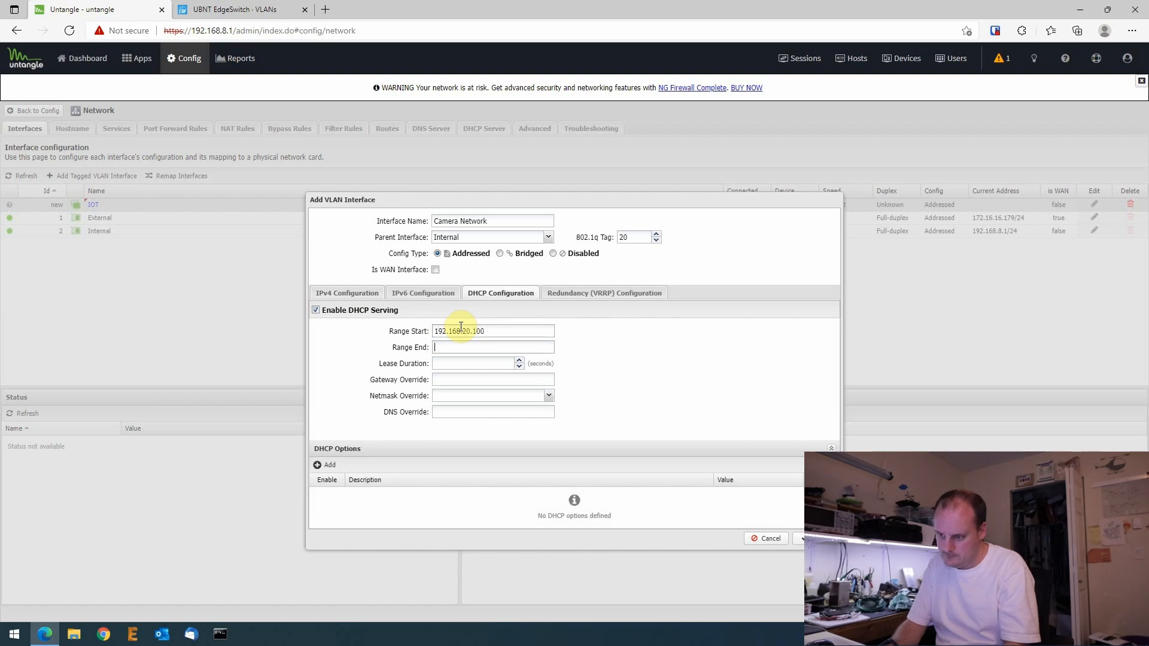
pyautogui.write('192.168.20.125')
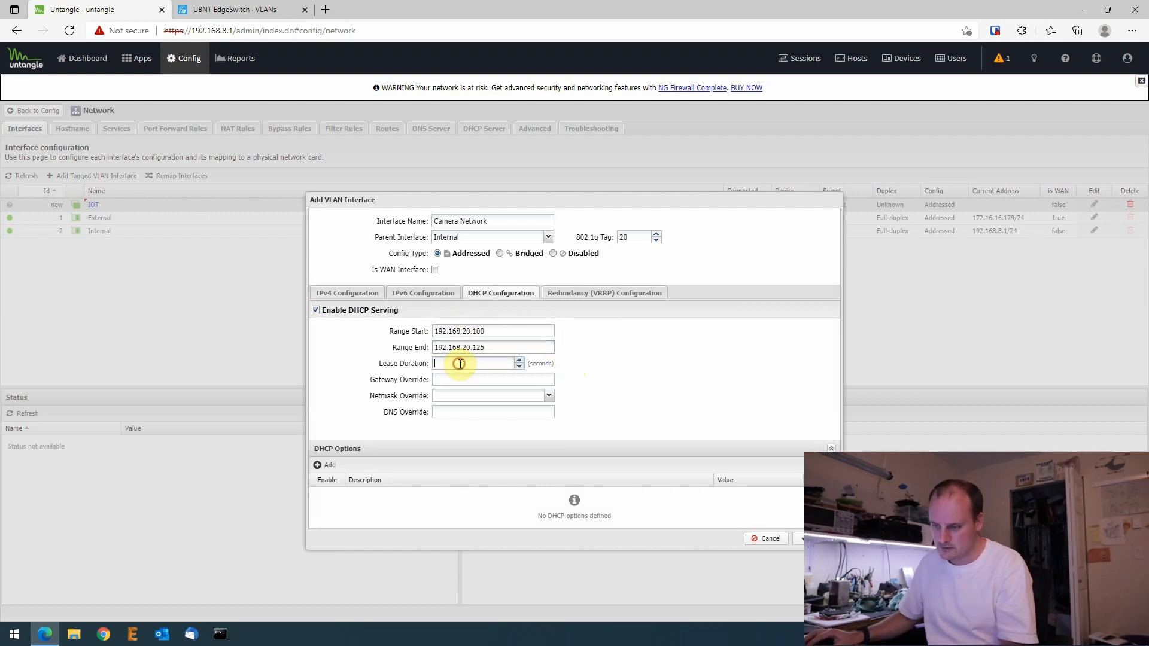
pyautogui.click(487, 364)
pyautogui.write('3600')
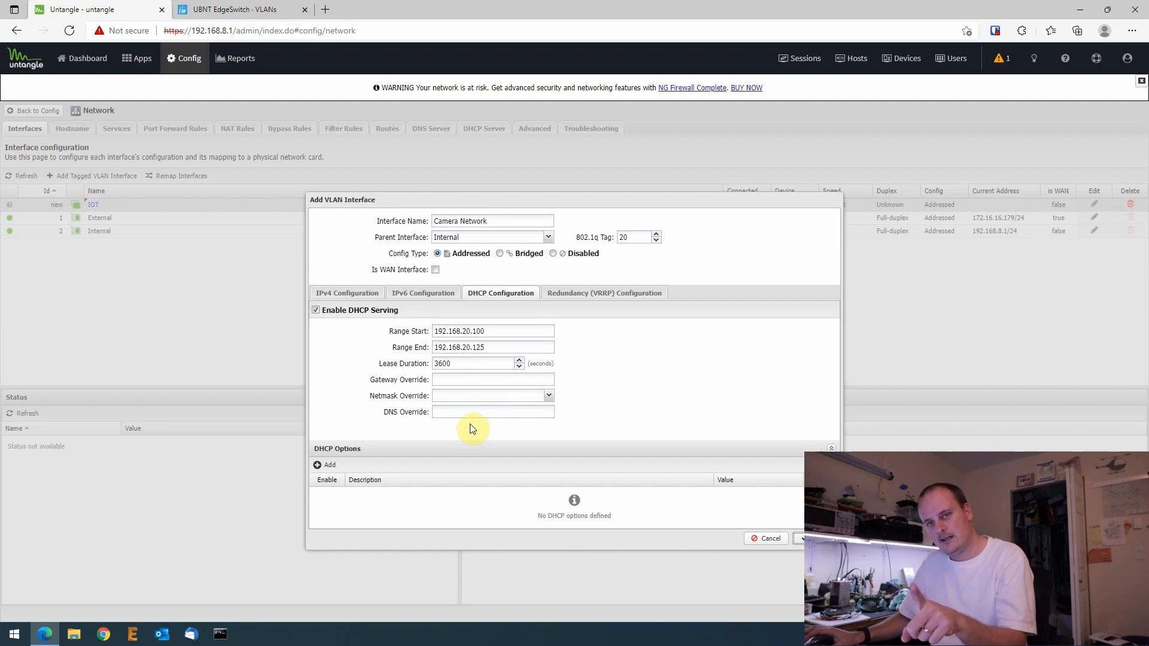
pyautogui.click(485, 412)
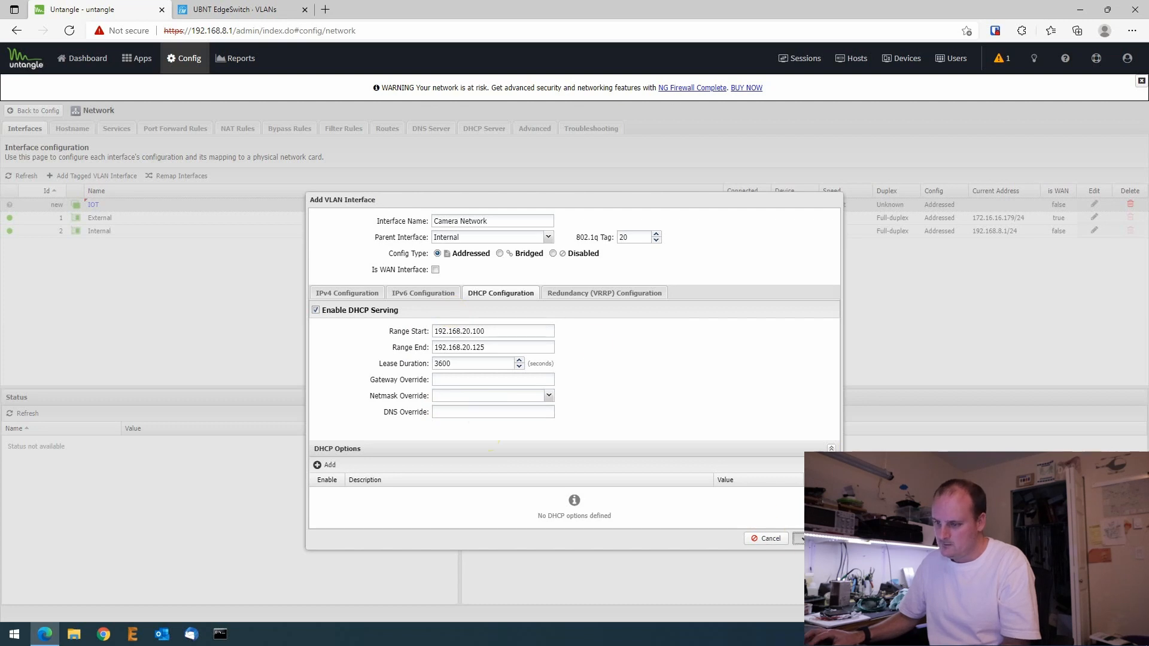
pyautogui.click(798, 538)
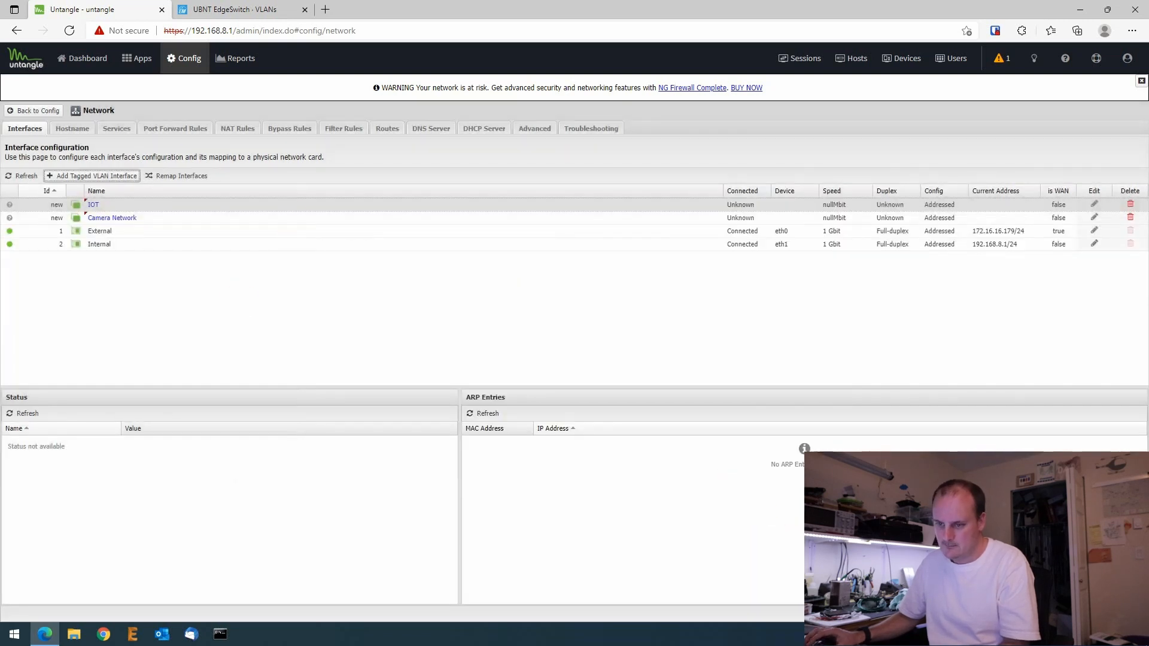
# - Save the Untangle interface changes and go to the EdgeSwitch VLANs page
pyautogui.click(1127, 613)
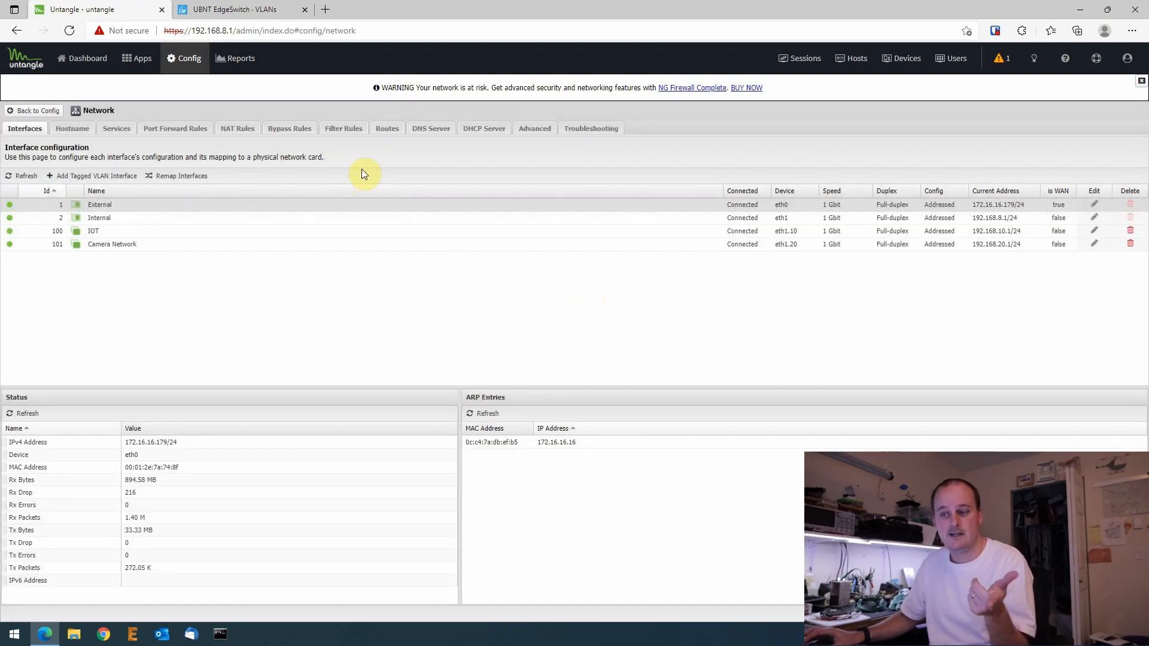
pyautogui.click(236, 9)
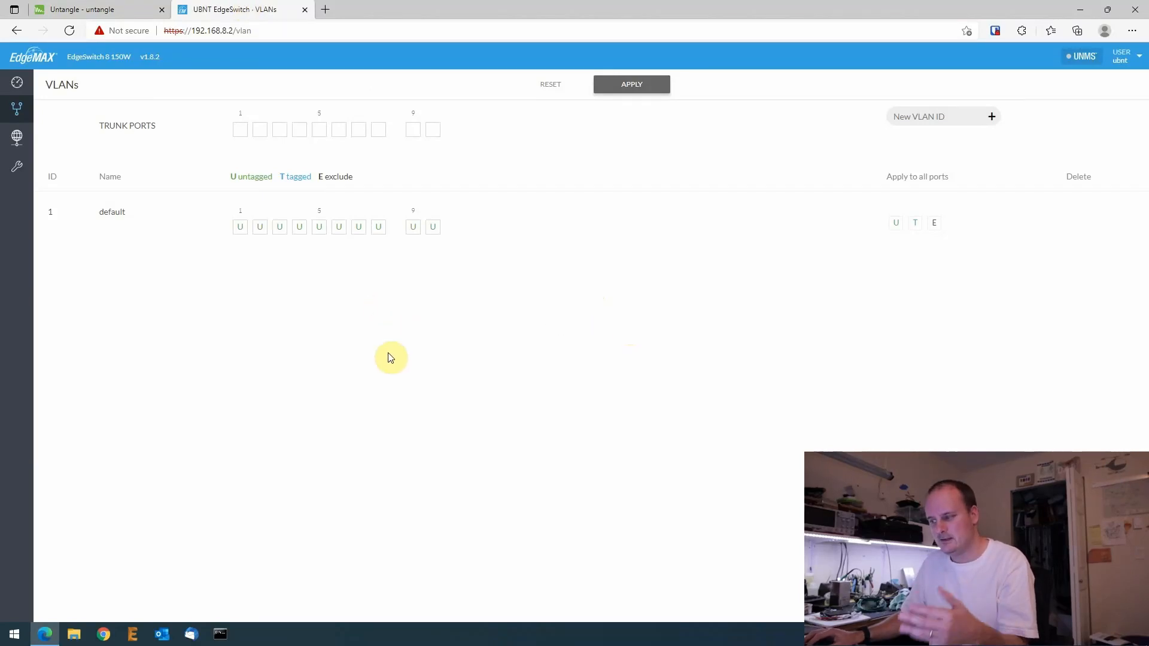
# - Add VLAN IDs 10 and 20 to the EdgeSwitch VLAN list, then return to Untangle
pyautogui.click(924, 117)
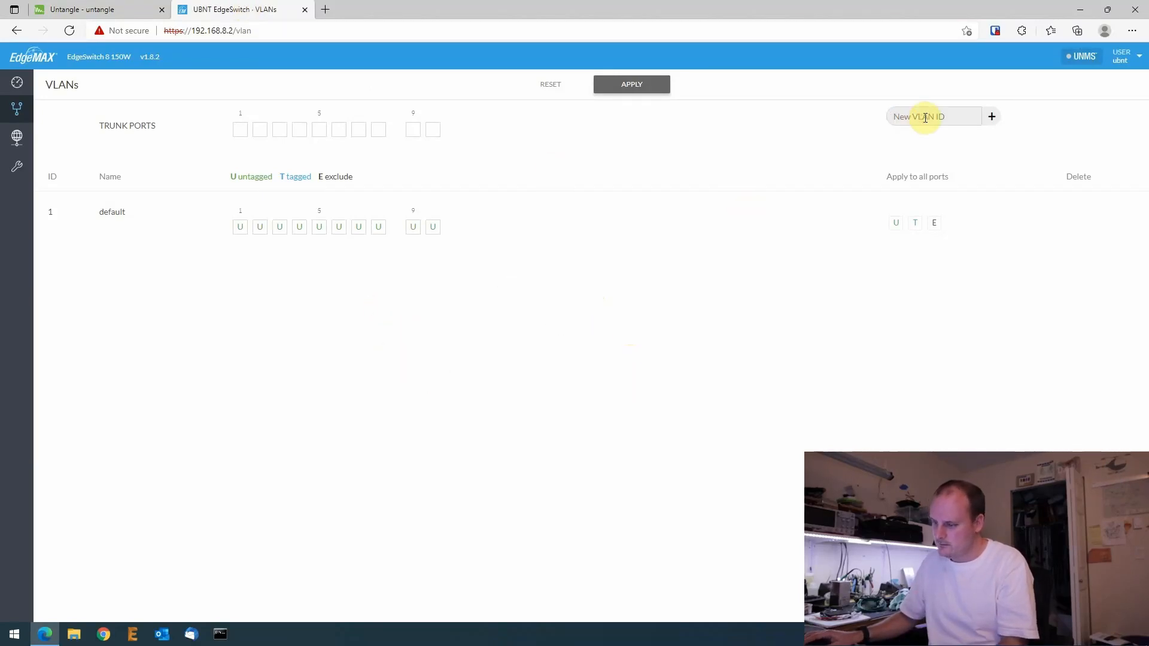
pyautogui.write('10')
pyautogui.click(991, 117)
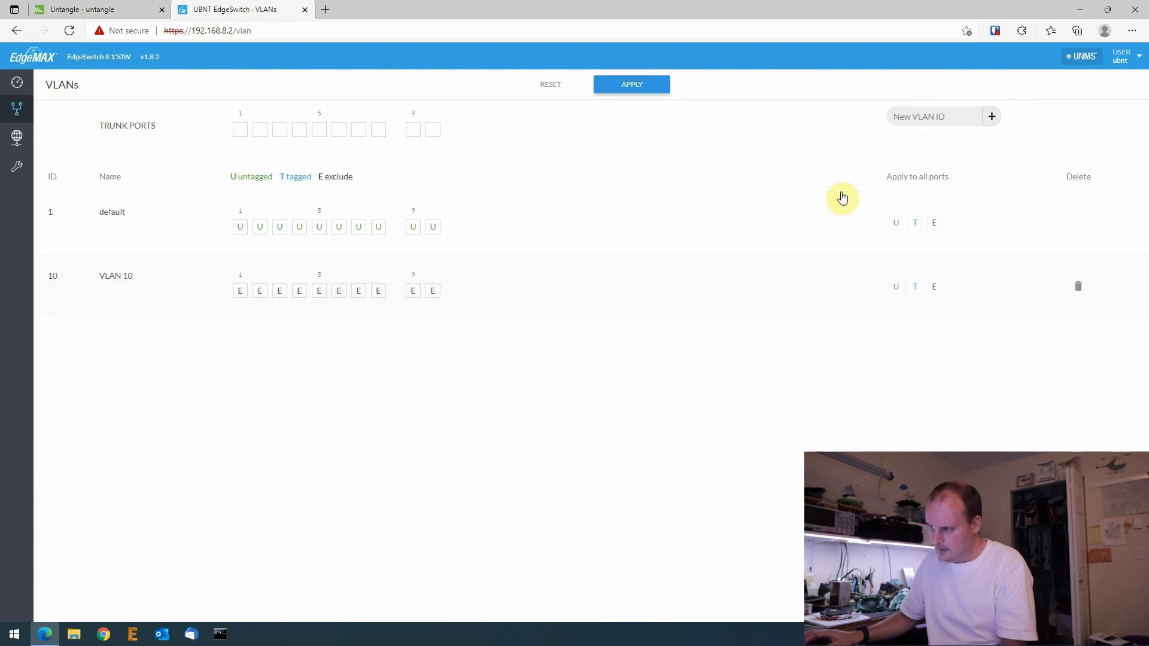
pyautogui.click(934, 118)
pyautogui.write('20')
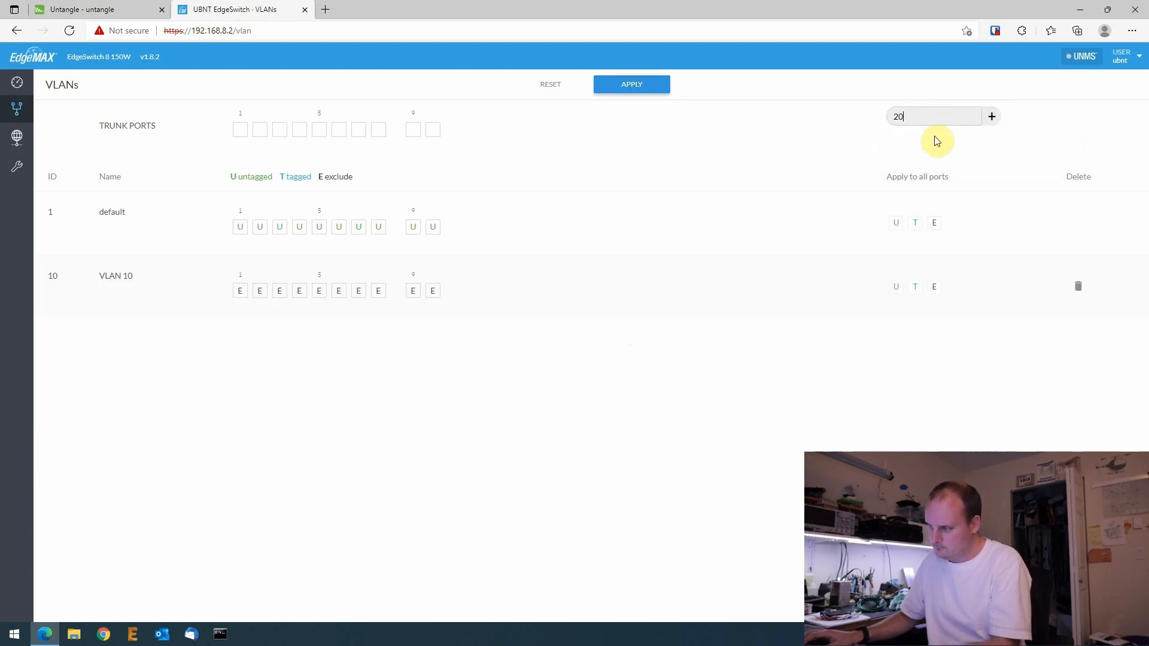
pyautogui.click(991, 117)
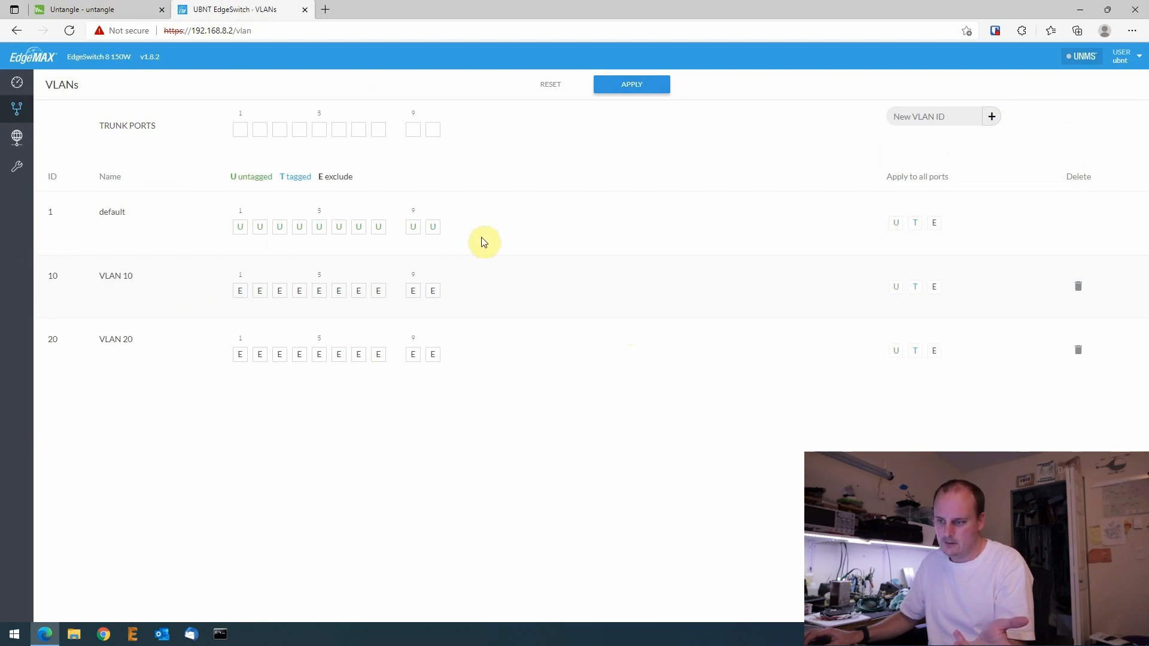
pyautogui.doubleClick(50, 212)
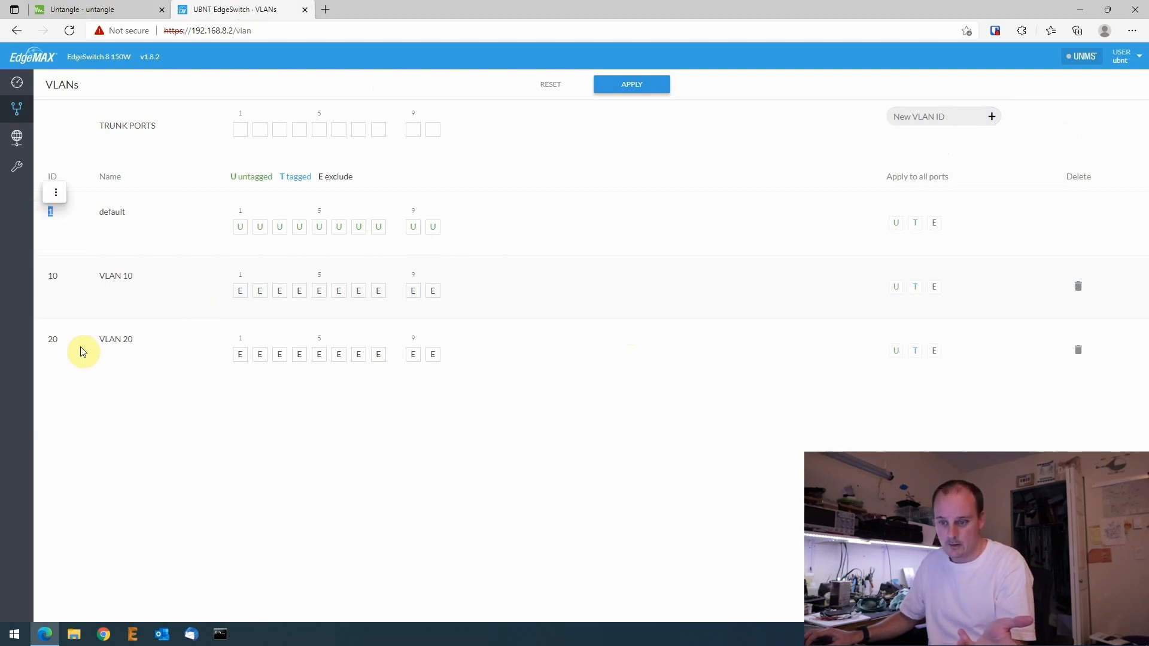
pyautogui.doubleClick(46, 281)
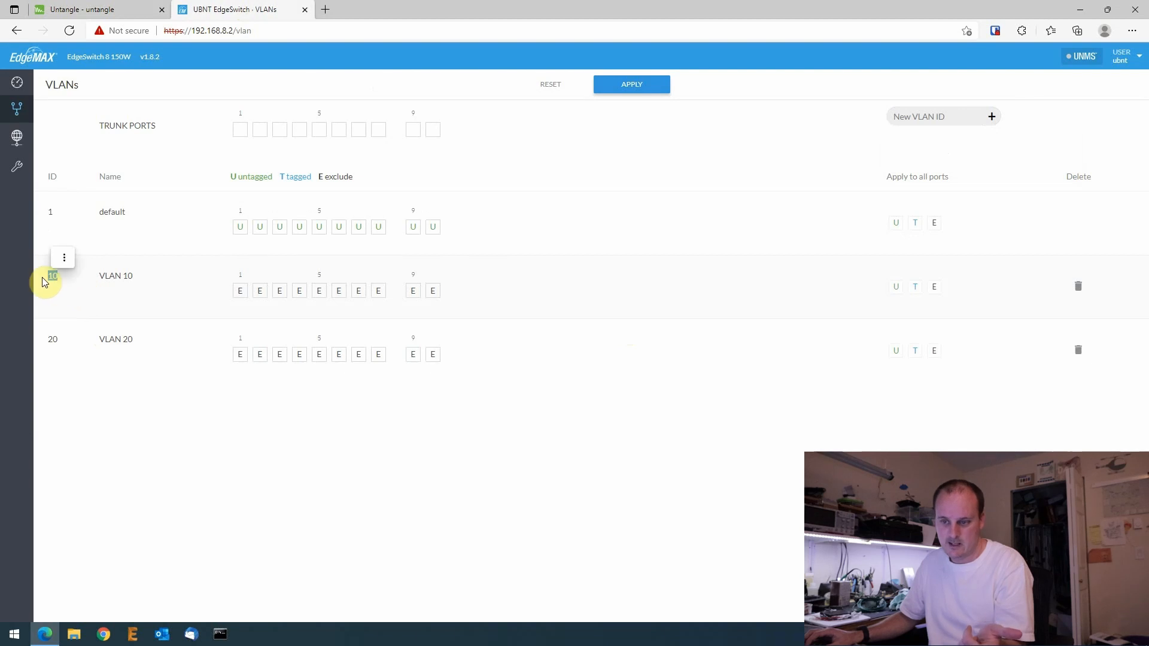
pyautogui.click(102, 9)
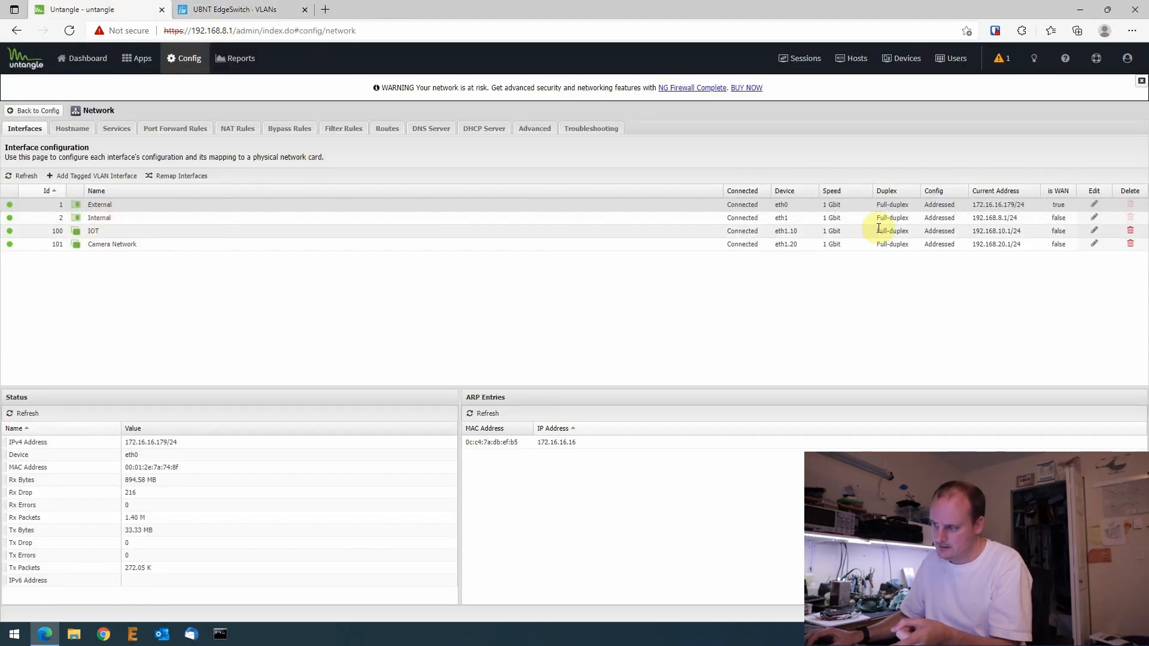
# - Leave the EdgeSwitch VLANs page unsaved, visit the dashboard and MAC table, then return to VLANs
pyautogui.click(216, 9)
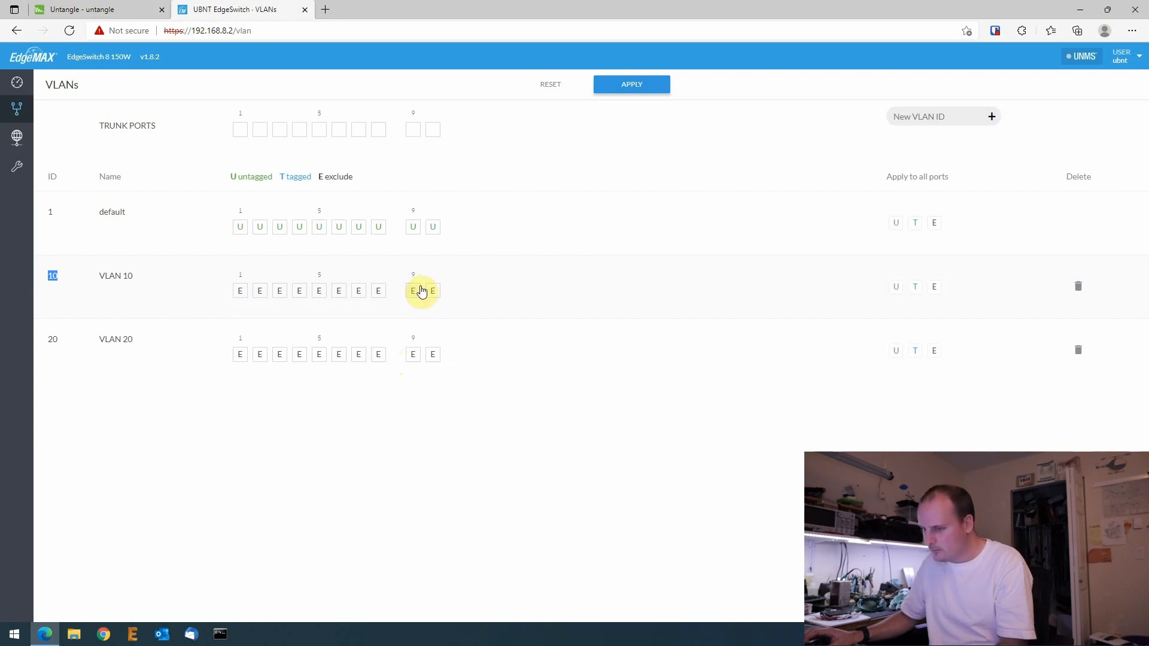
pyautogui.click(16, 84)
pyautogui.click(664, 354)
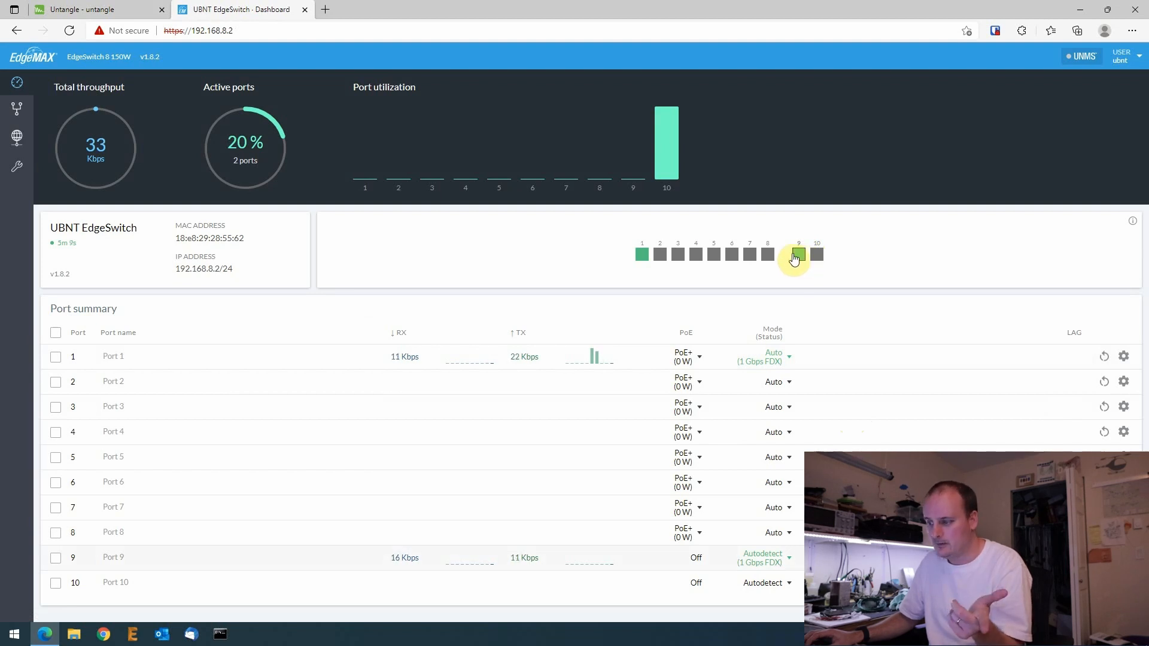
pyautogui.click(17, 166)
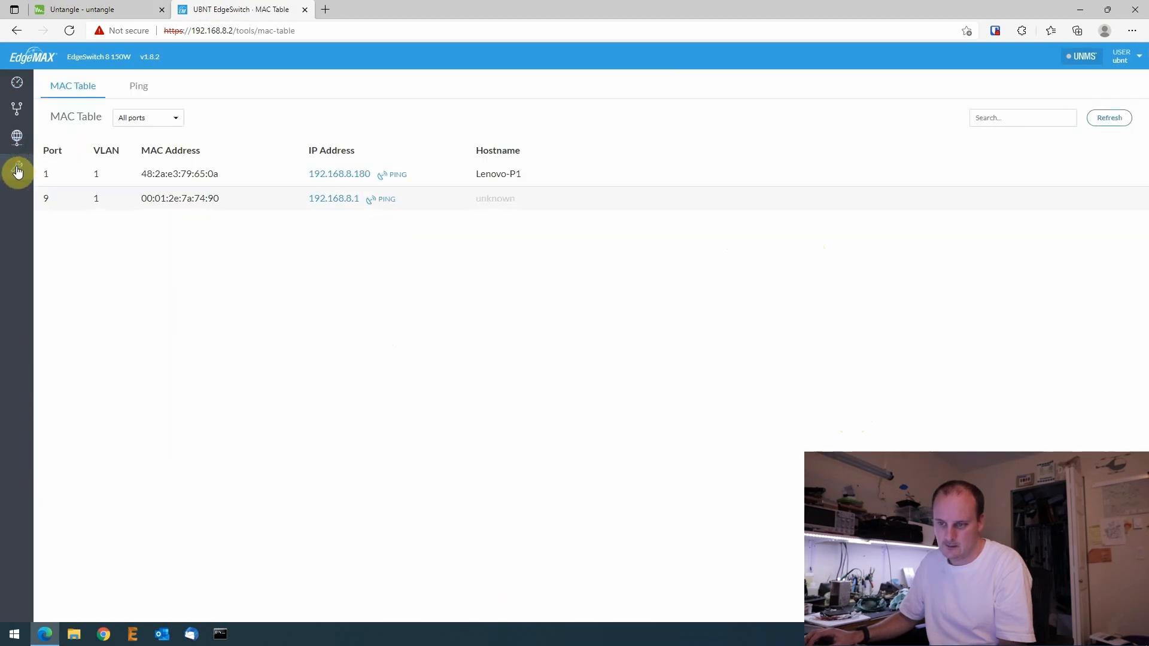
pyautogui.click(29, 114)
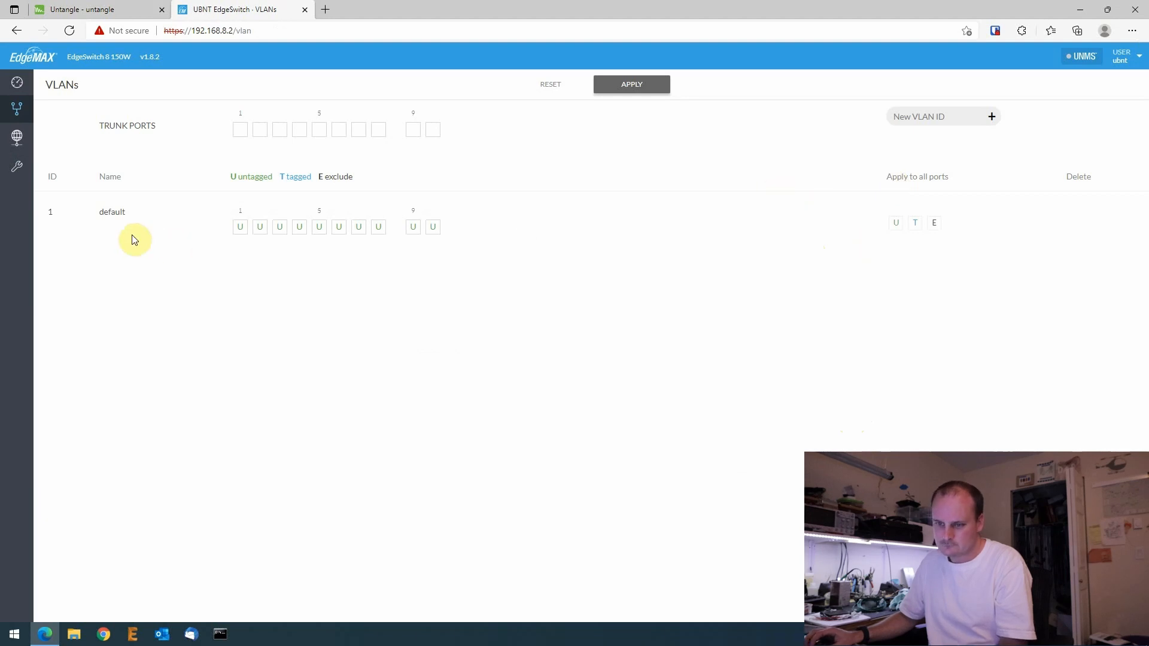
# - Add VLAN IDs 10 and 20 on the EdgeSwitch and apply the VLAN settings
pyautogui.click(956, 116)
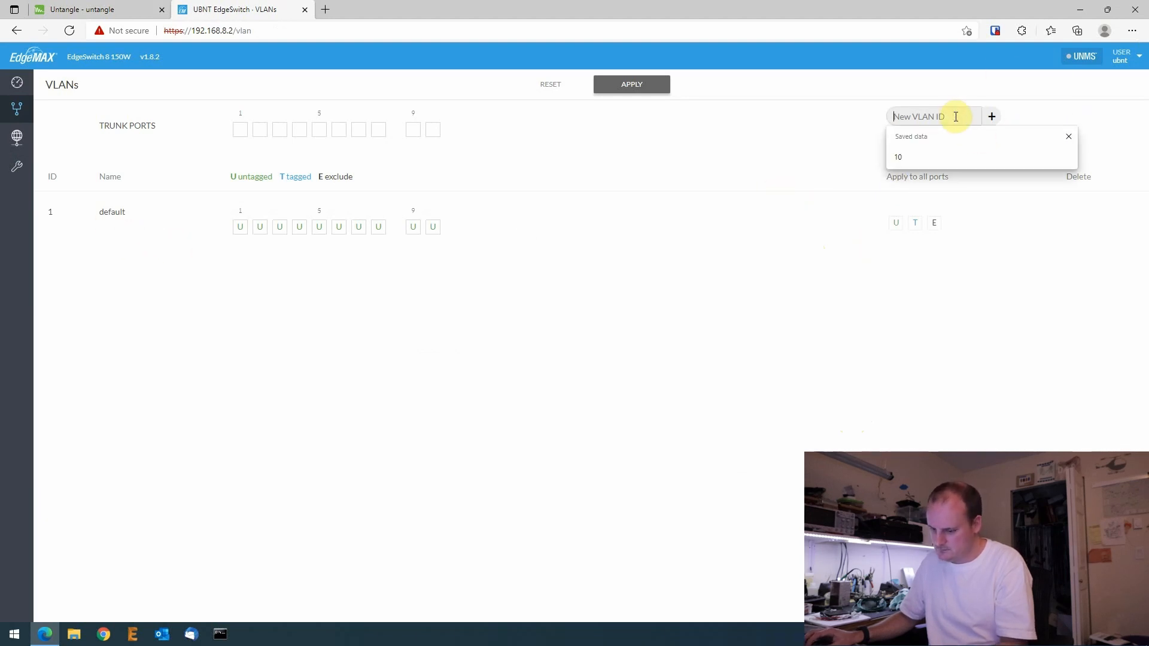
pyautogui.click(916, 157)
pyautogui.click(988, 117)
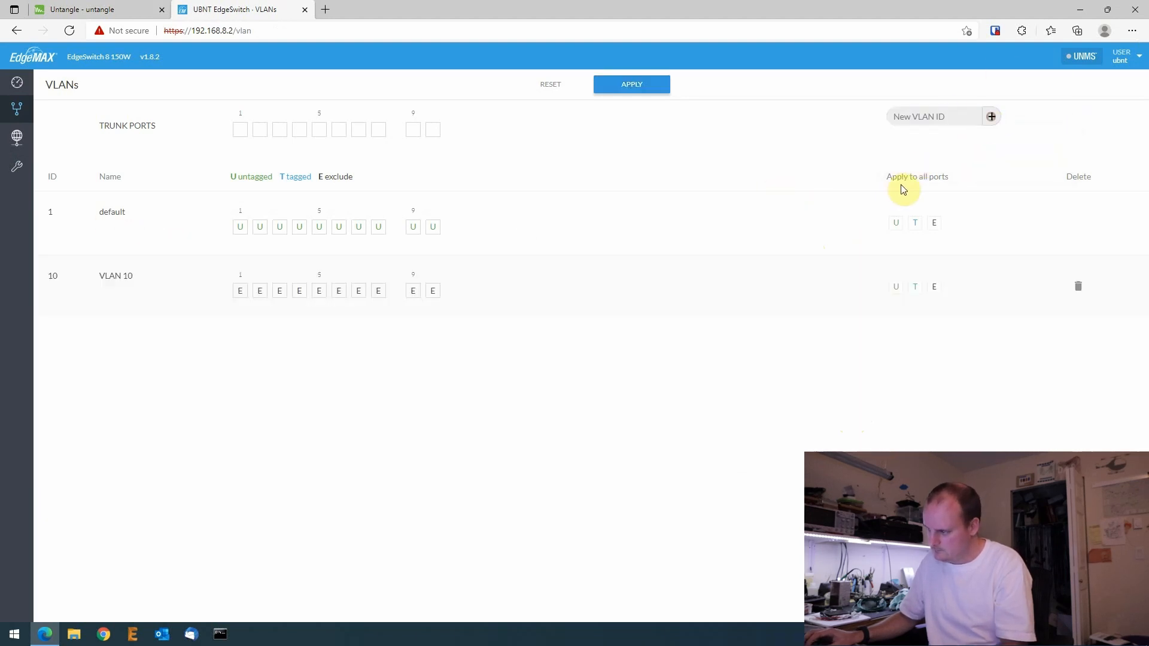
pyautogui.click(928, 116)
pyautogui.write('20')
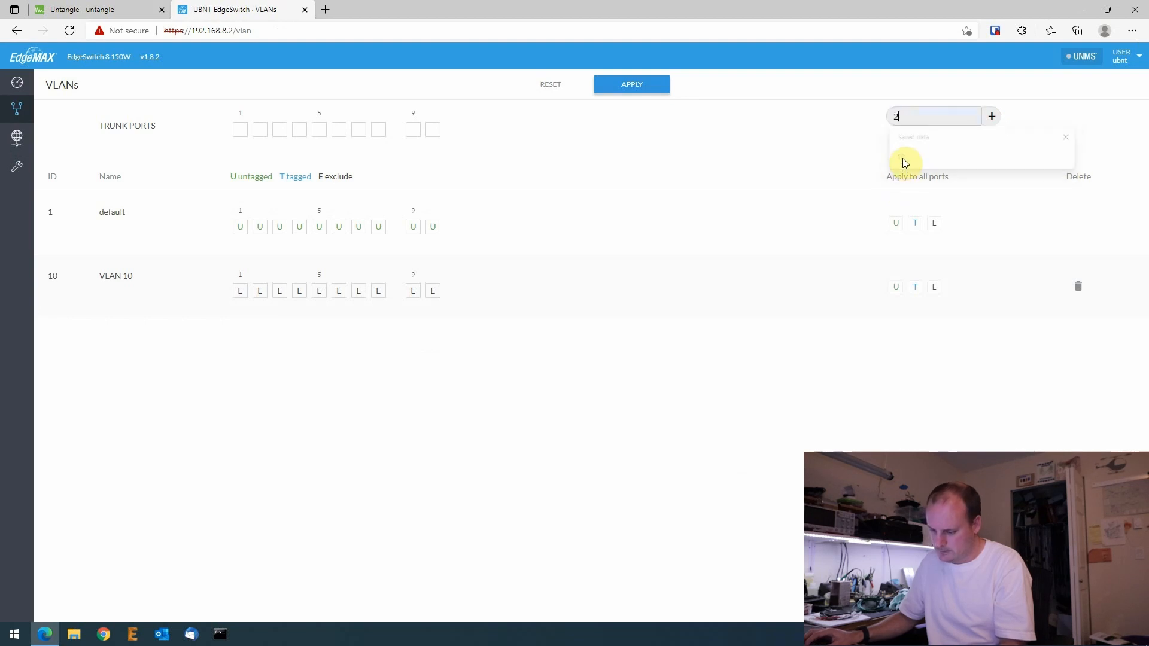
pyautogui.click(990, 116)
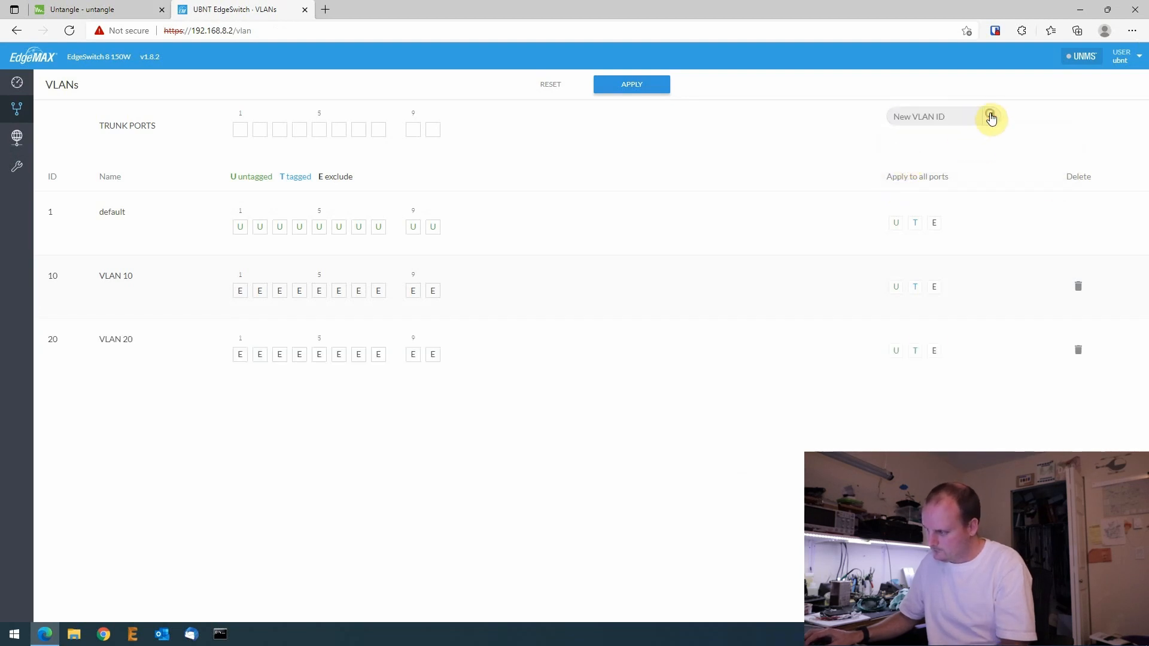
pyautogui.click(629, 85)
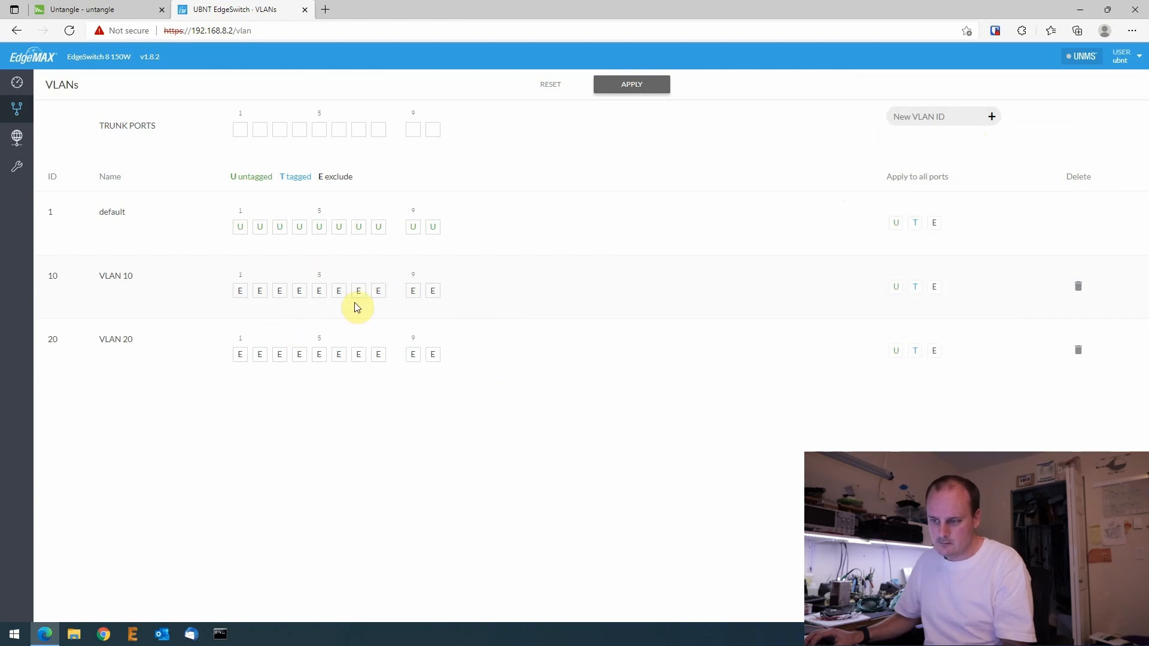
# - Make port 8 untagged on VLAN 10 and excluded from default; tag port 9 on VLANs 10 and 20
pyautogui.click(378, 292)
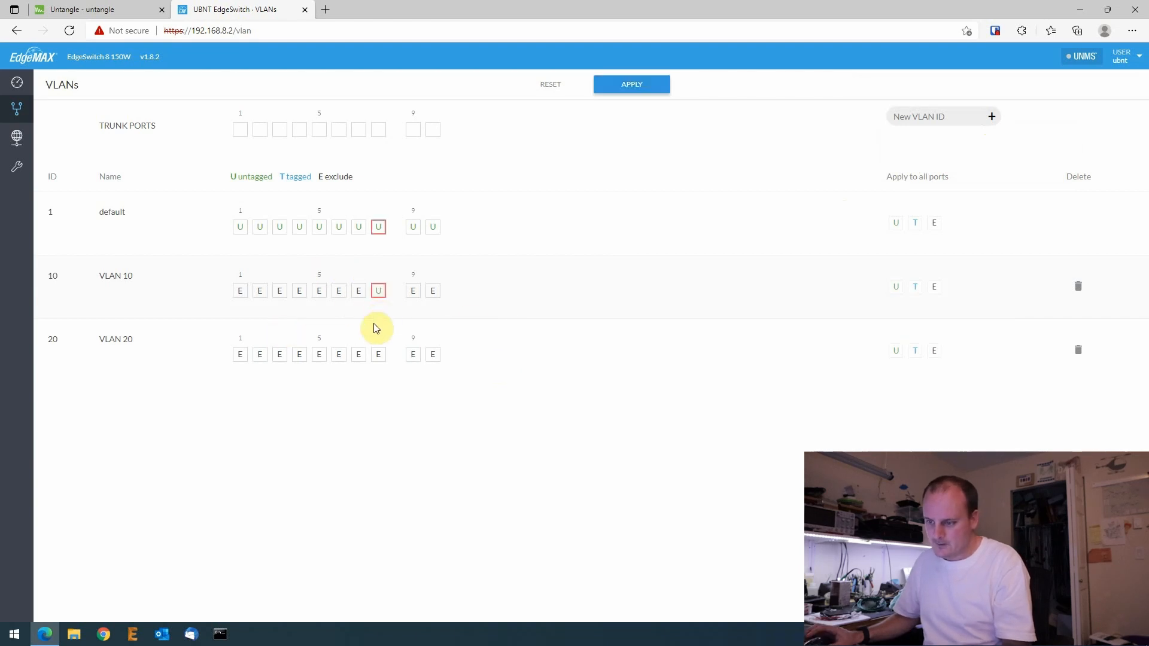
pyautogui.click(379, 227)
pyautogui.click(379, 229)
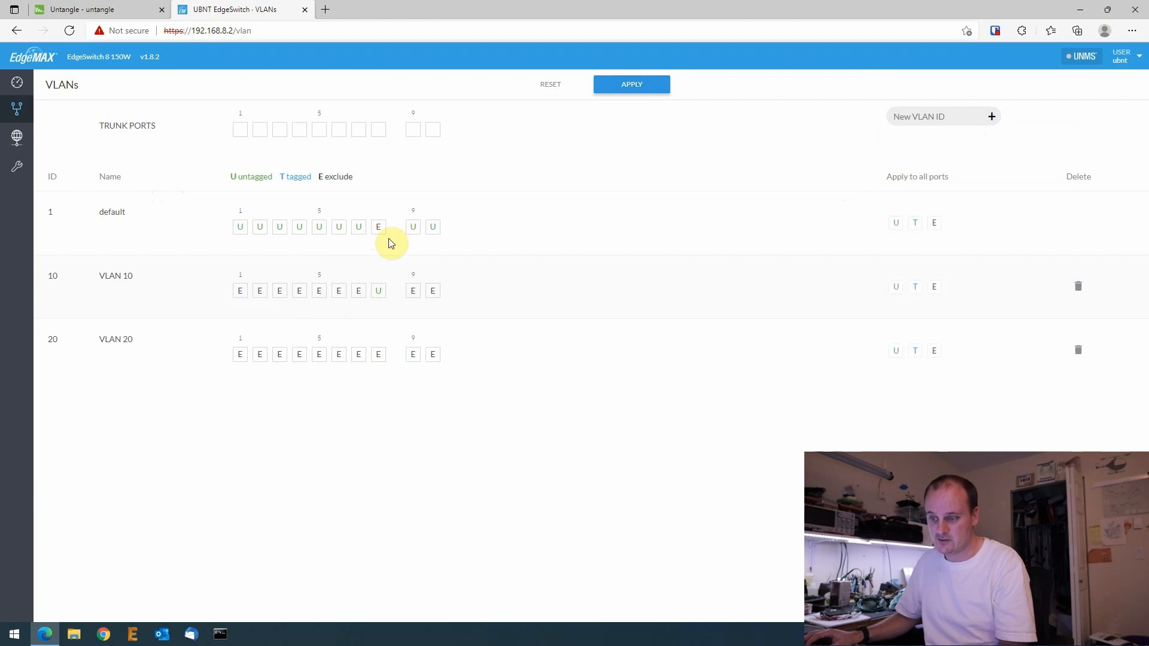
pyautogui.click(415, 299)
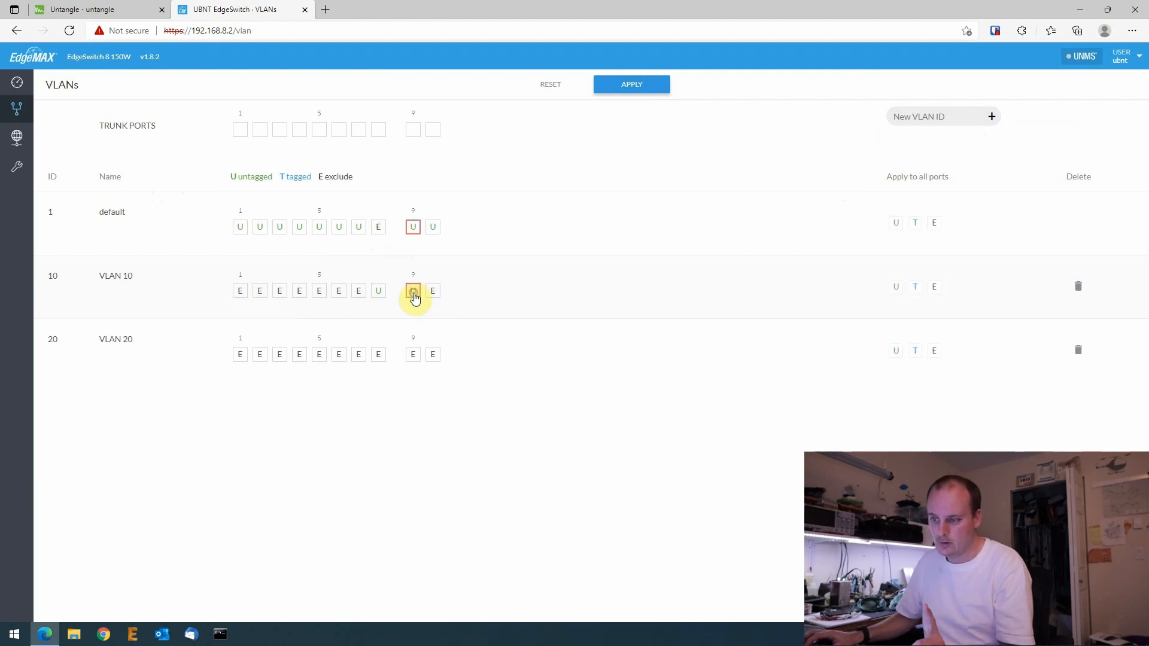
pyautogui.click(415, 299)
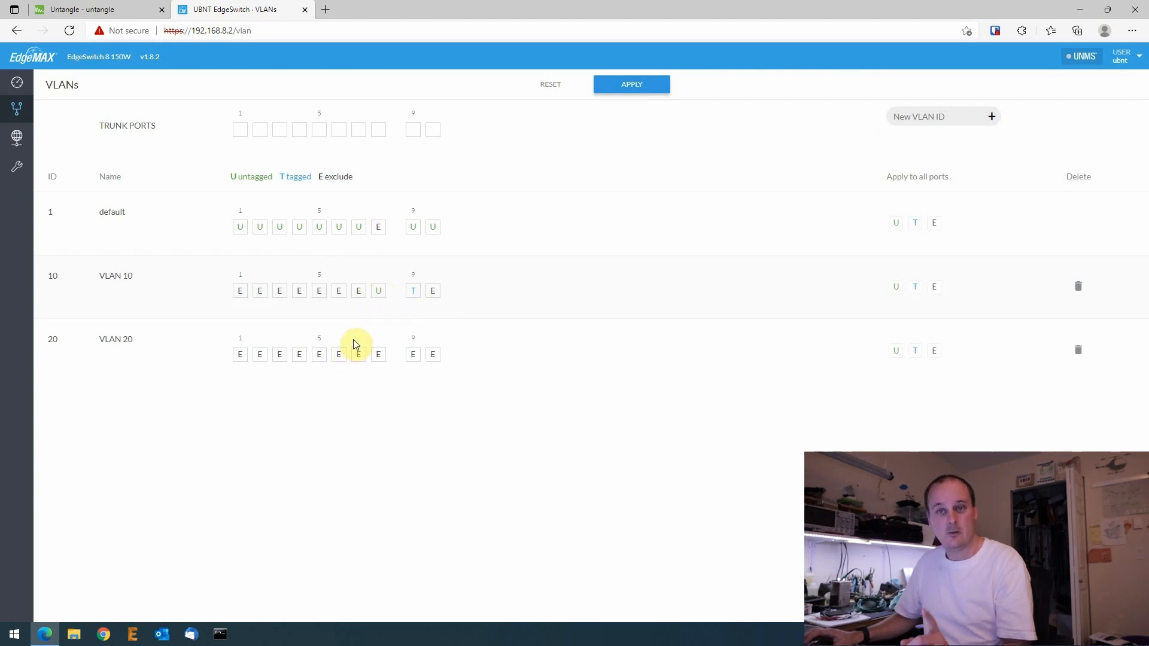
pyautogui.click(412, 354)
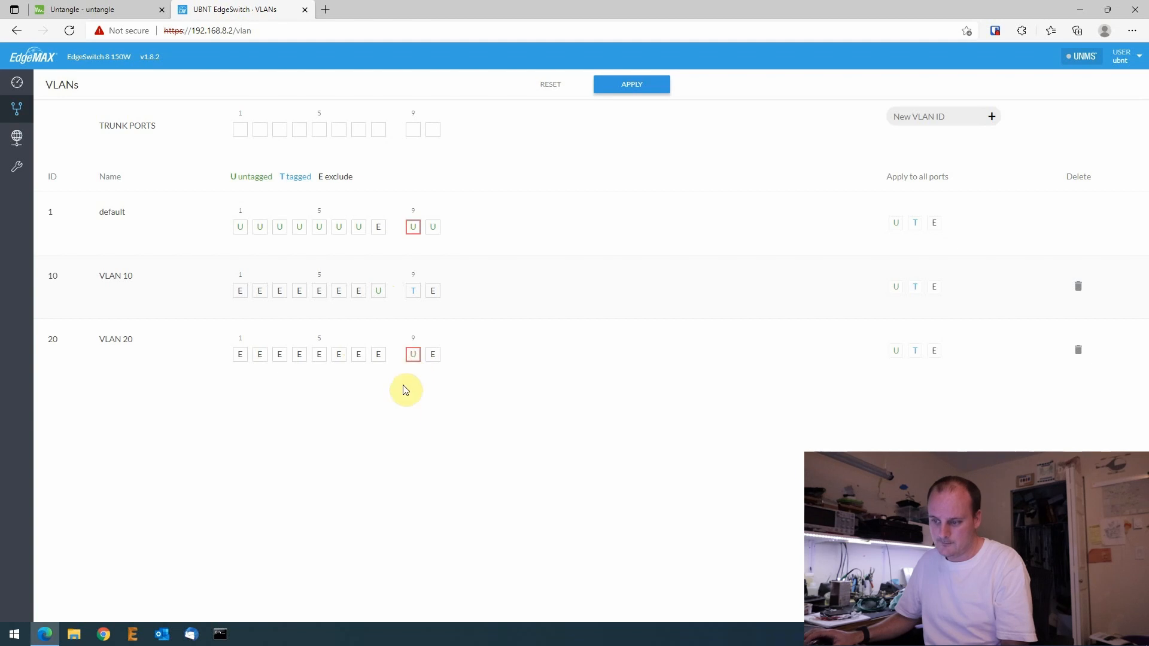
pyautogui.click(413, 355)
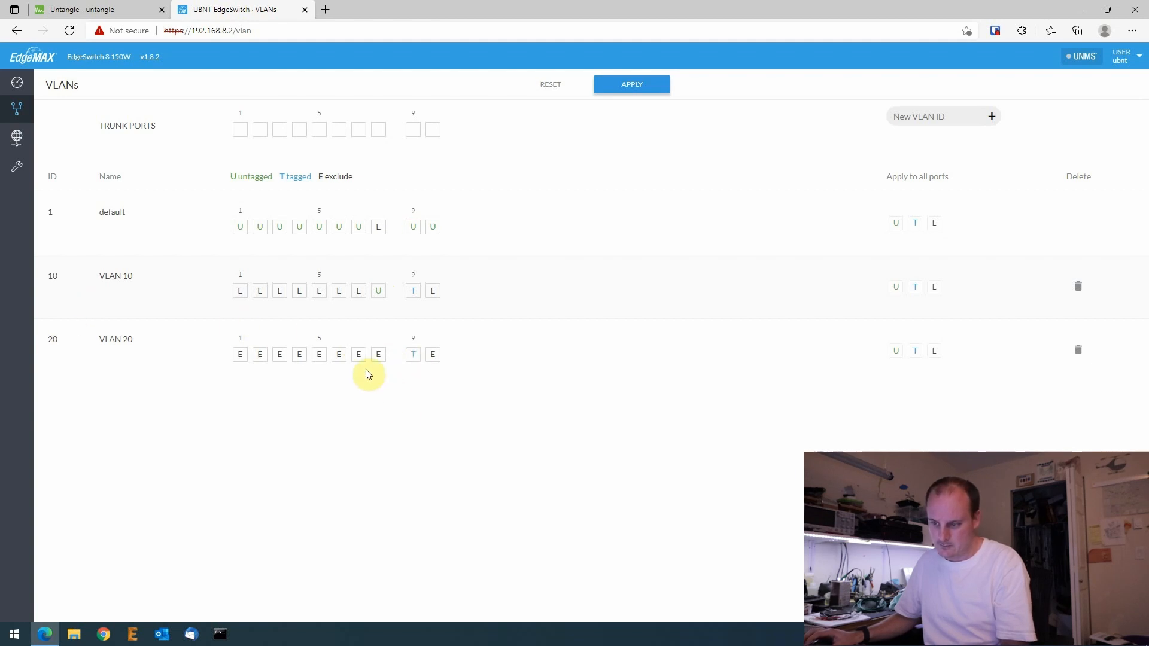
# - Set port 7 on VLAN 20, exclude it from the default VLAN, and apply the changes
pyautogui.click(359, 354)
pyautogui.click(357, 356)
pyautogui.click(357, 356)
pyautogui.click(358, 228)
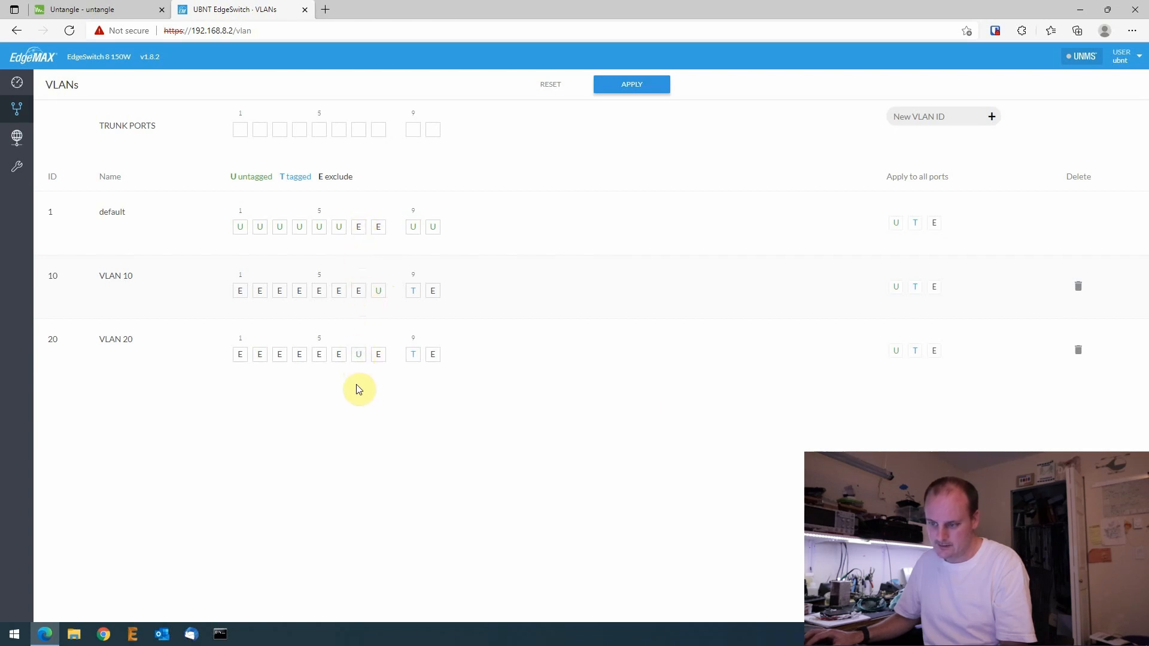
pyautogui.click(631, 84)
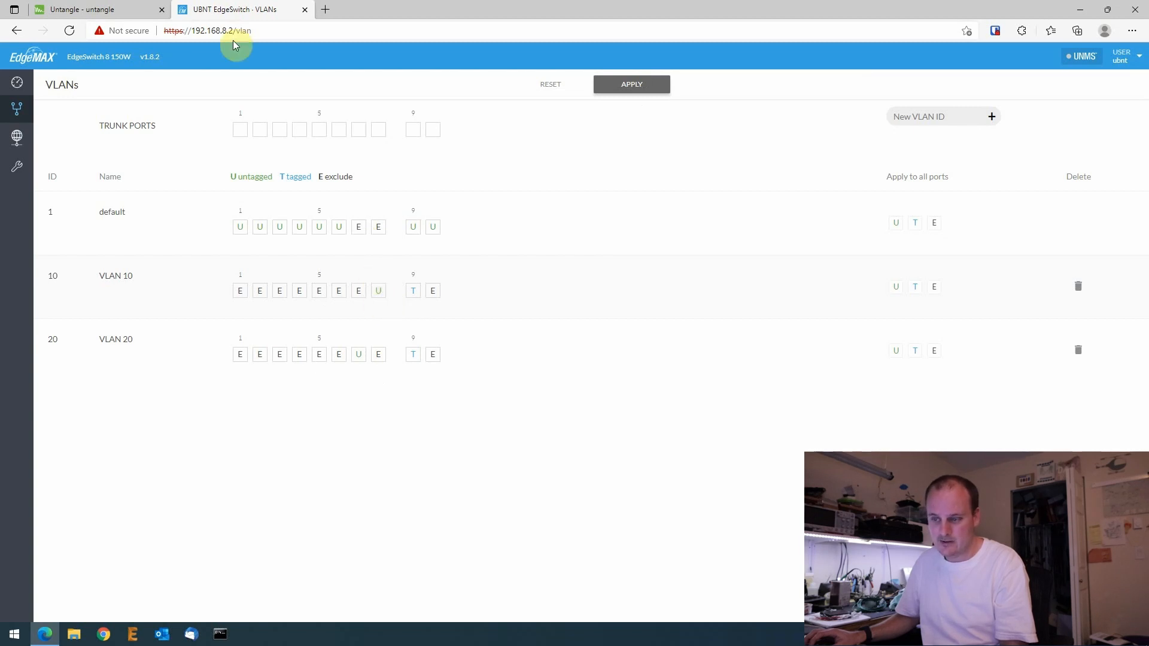
# - Check the IOT and Camera Network interface status in Untangle, then launch a Command Prompt
pyautogui.click(127, 7)
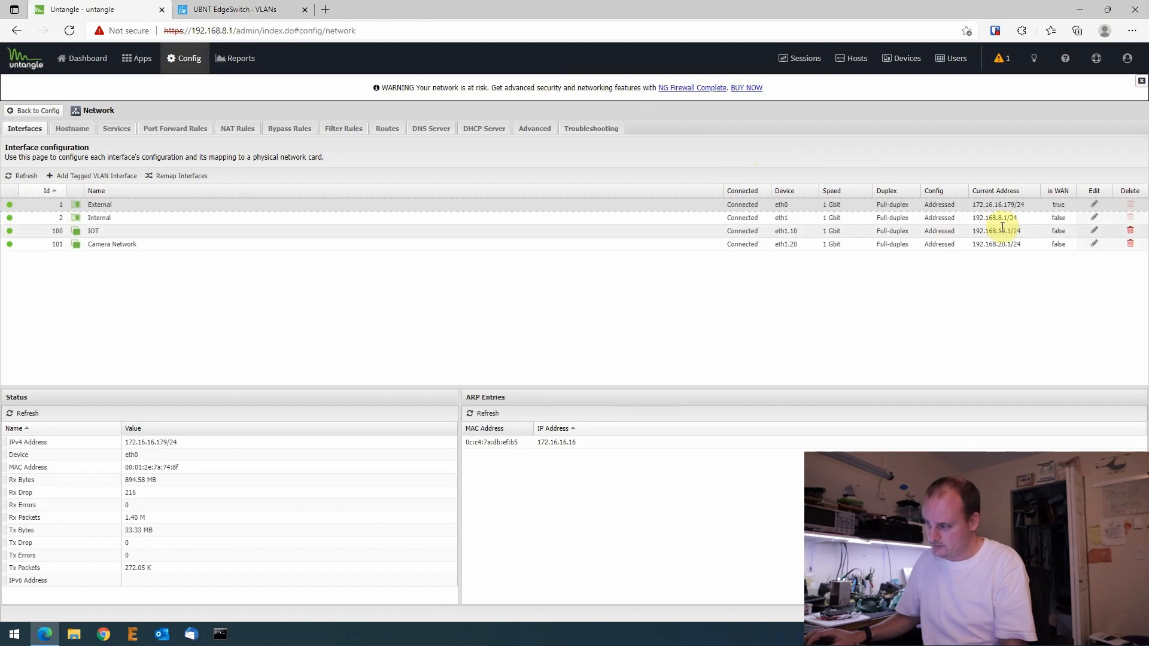
pyautogui.click(971, 232)
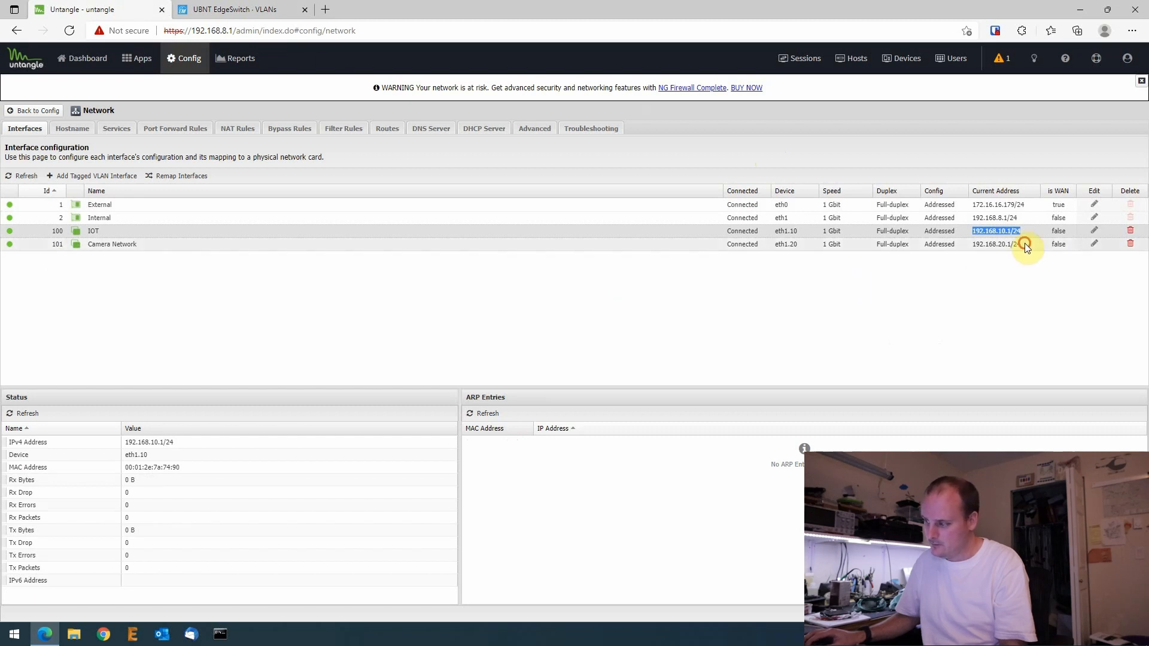
pyautogui.click(971, 246)
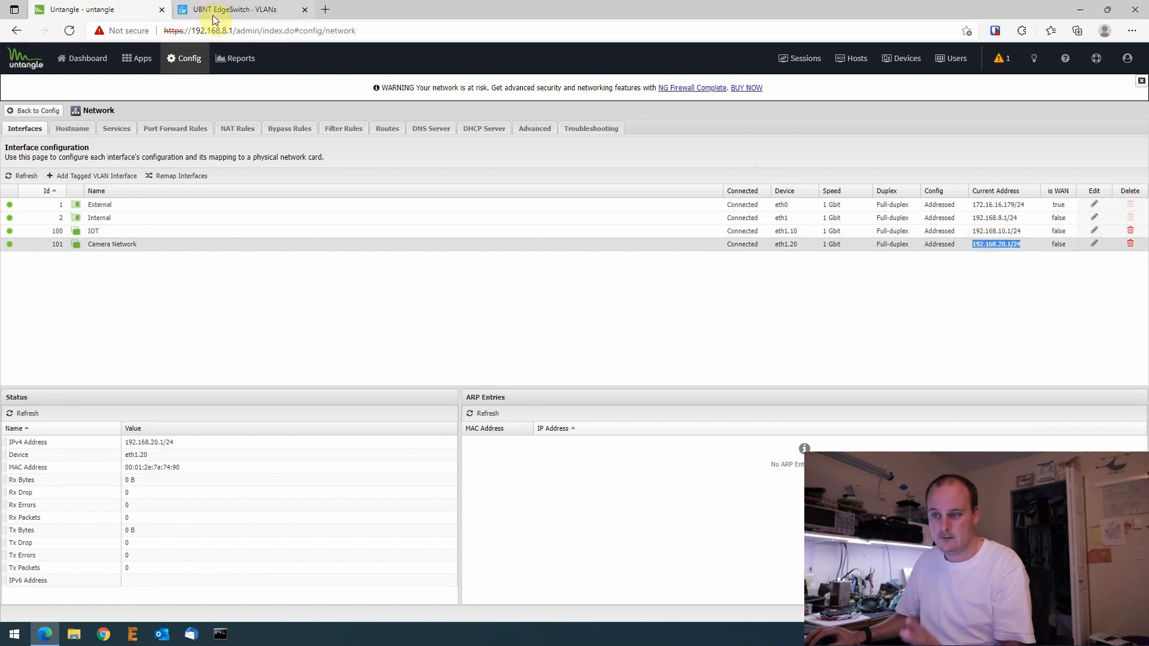
pyautogui.click(231, 9)
pyautogui.click(220, 634)
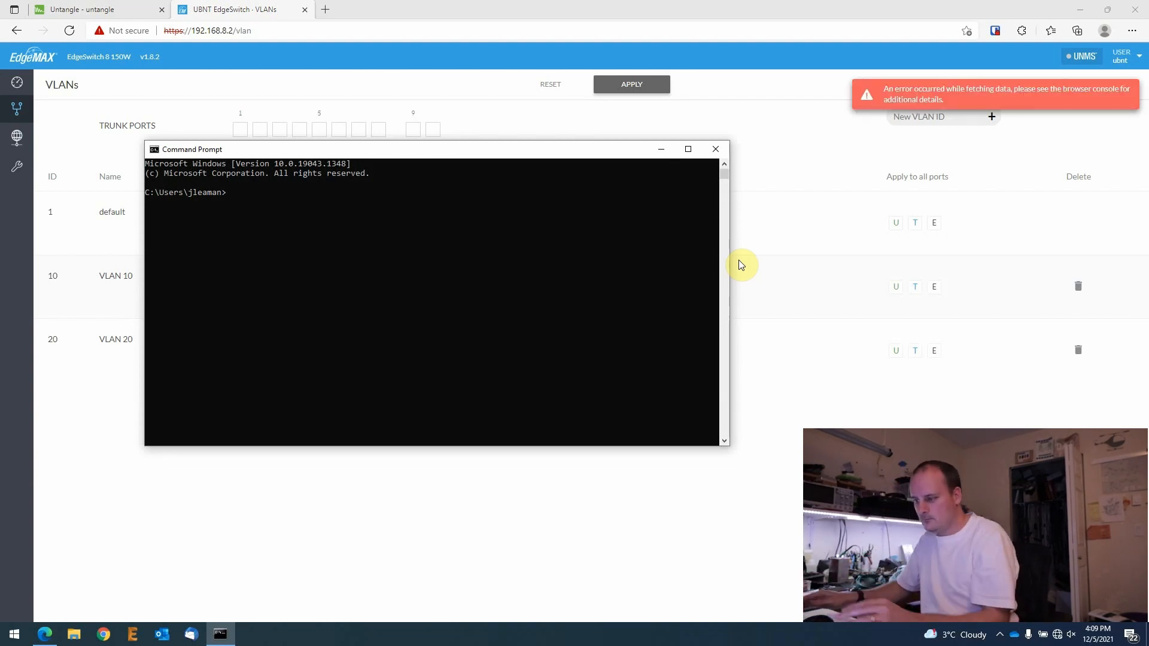
# - Run ipconfig in Command Prompt and highlight the current IPv4 address 192.168.10.77
pyautogui.click(1082, 7)
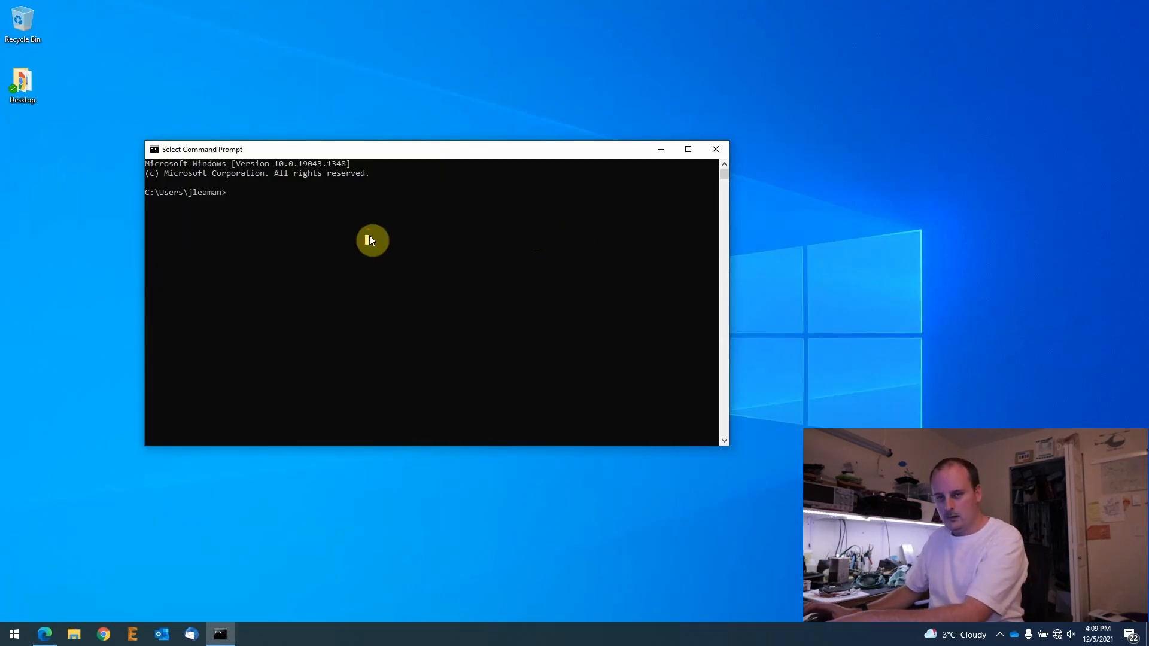
pyautogui.click(411, 290)
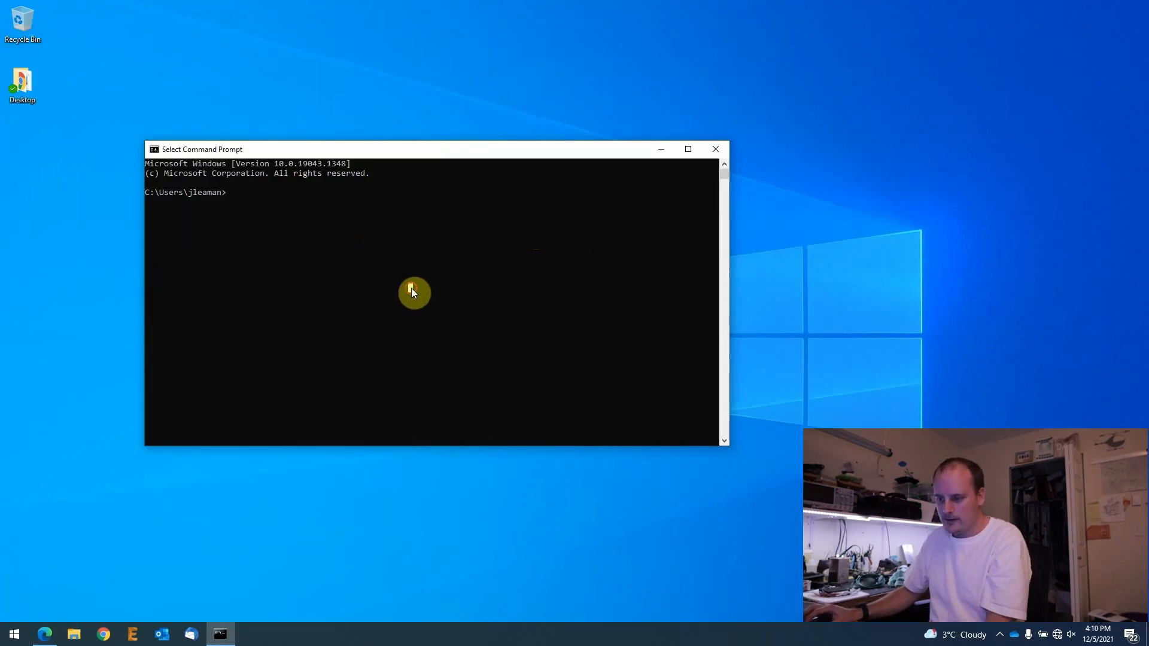
pyautogui.moveTo(454, 150); pyautogui.dragTo(438, 183)
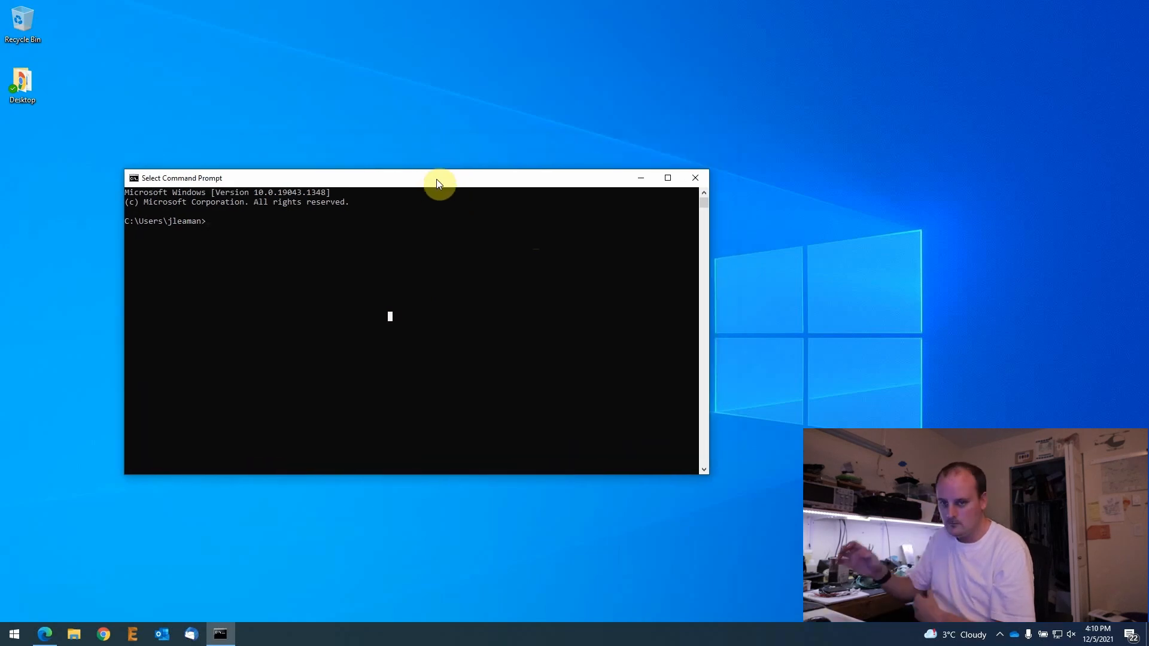
pyautogui.write('ipcon')
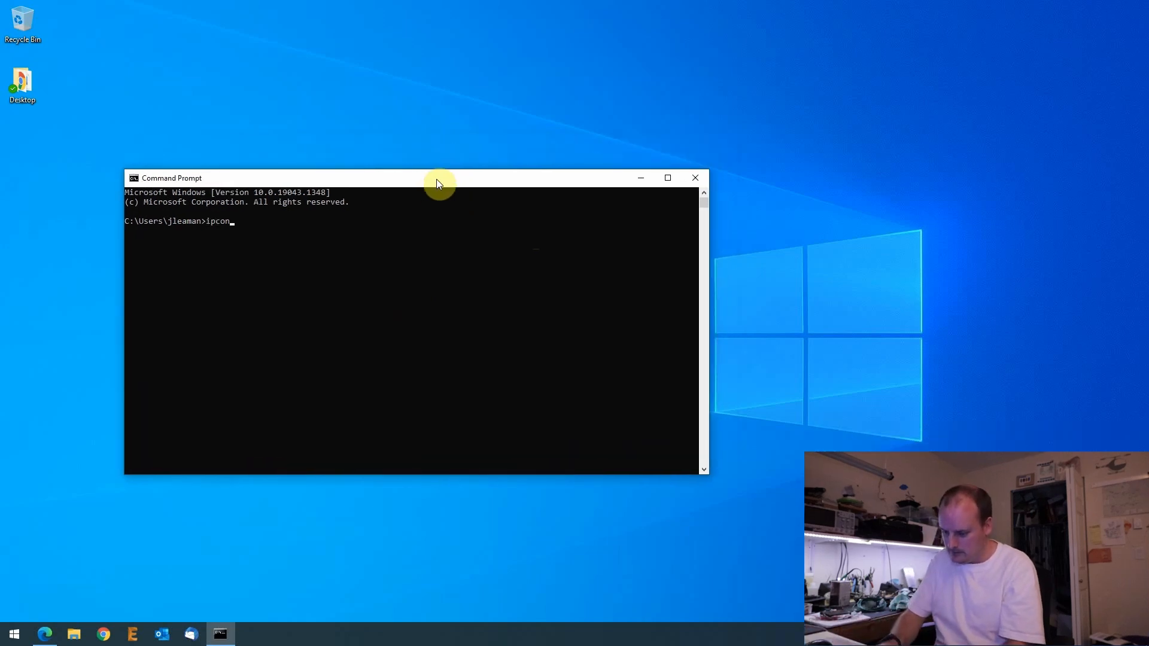
pyautogui.write('fig')
pyautogui.press('Return')
pyautogui.scroll(4, 386, 365)
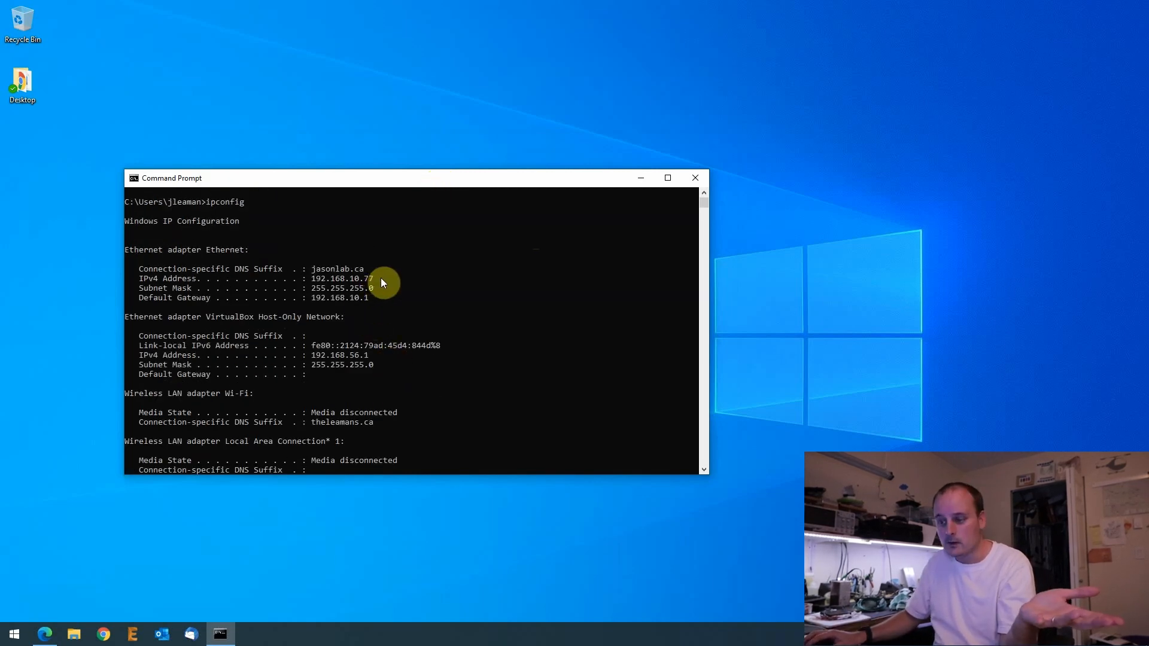
pyautogui.moveTo(382, 279); pyautogui.dragTo(302, 282)
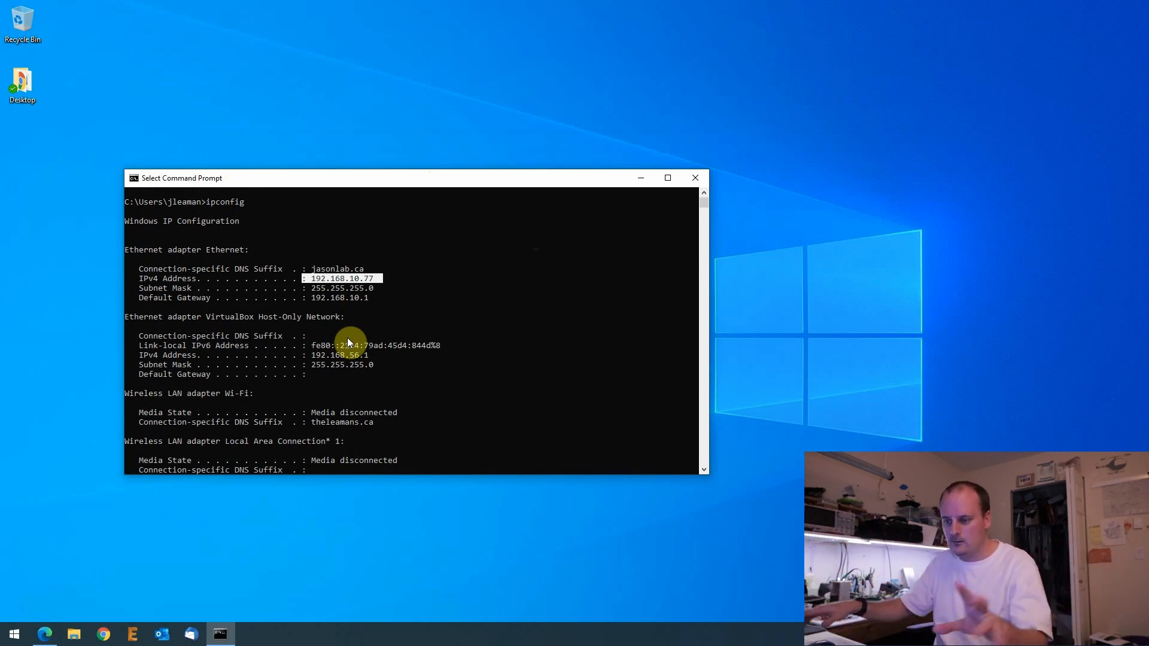
pyautogui.click(494, 384)
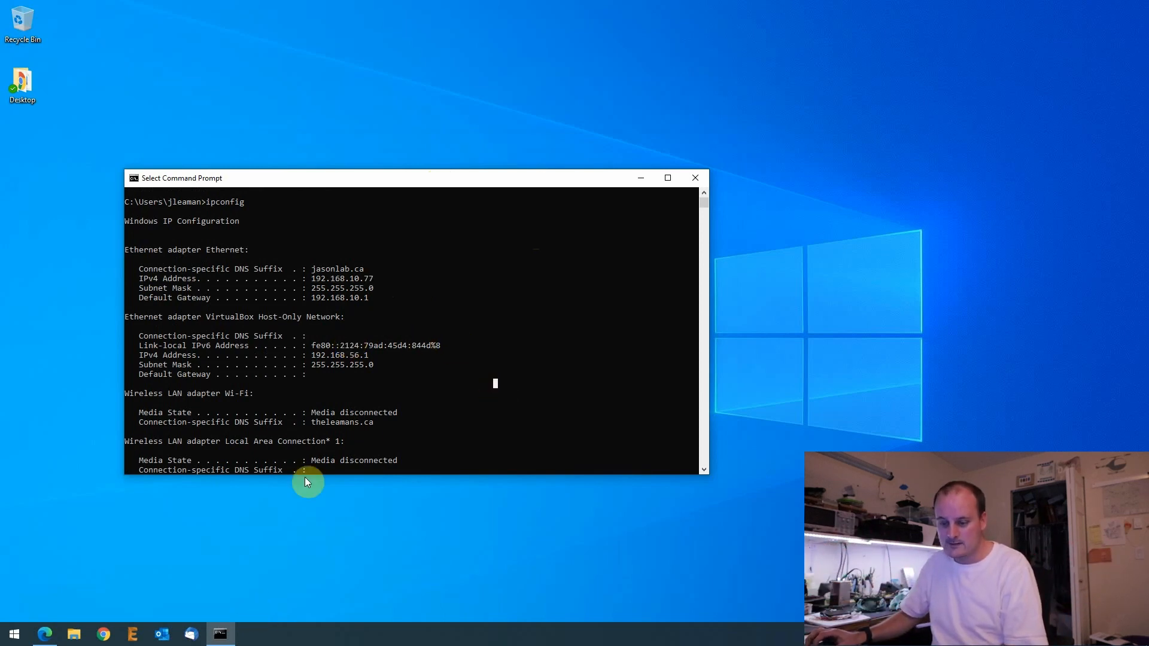
# - Rerun ipconfig to confirm the new address 192.168.20.115 with gateway 192.168.20.1
pyautogui.click(408, 411)
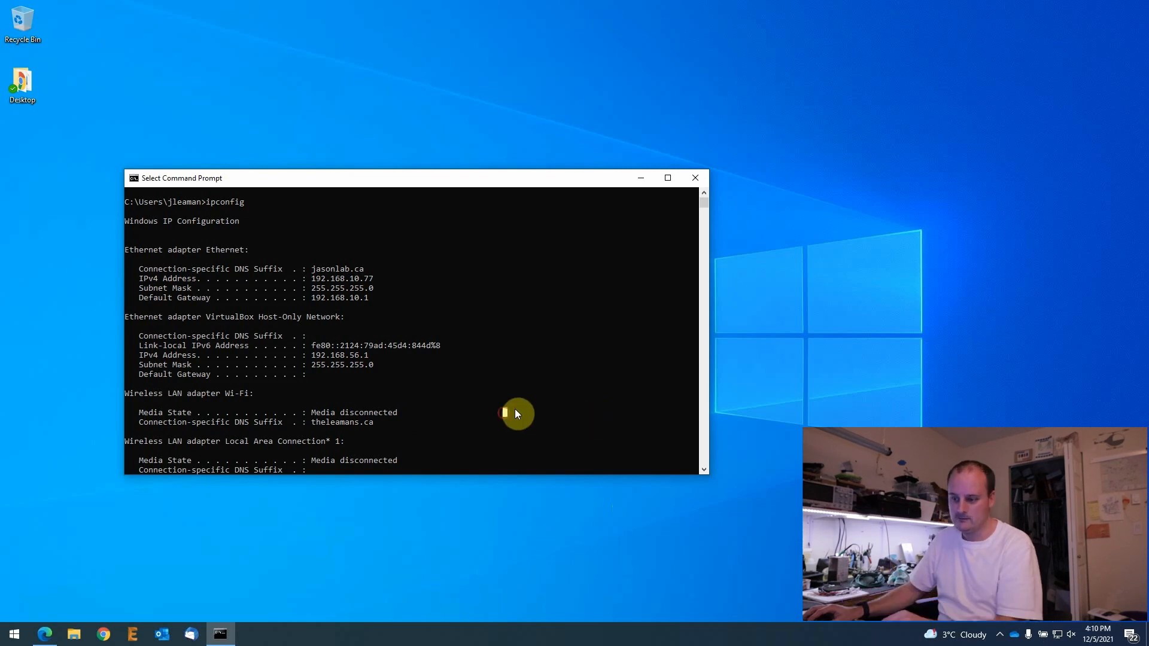
pyautogui.write('ipconfig')
pyautogui.press('Return')
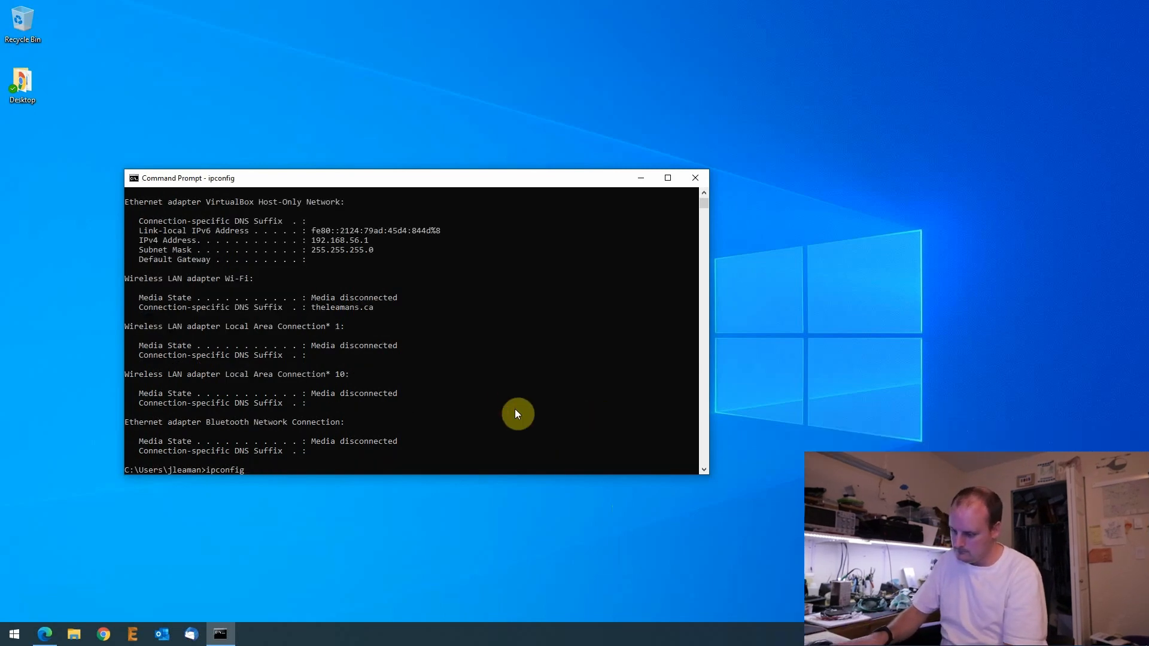
pyautogui.scroll(4, 460, 381)
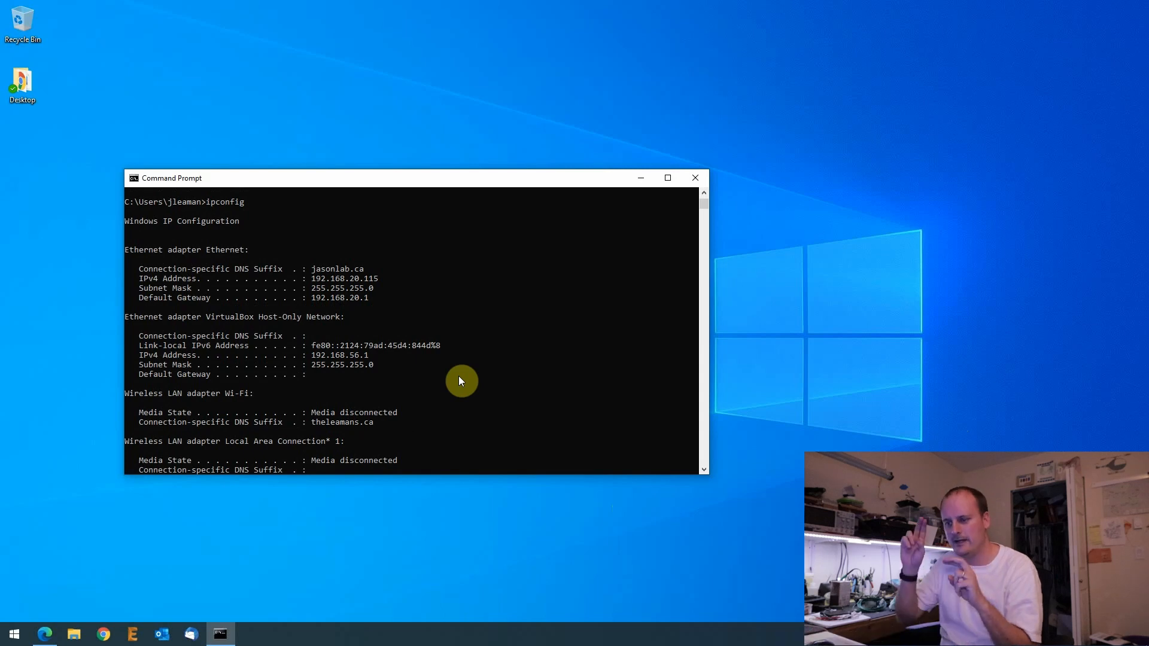
# - Run a fast.com speed test in a new Edge tab, reaching about 550 Mbps, then close it
pyautogui.click(60, 633)
pyautogui.click(325, 9)
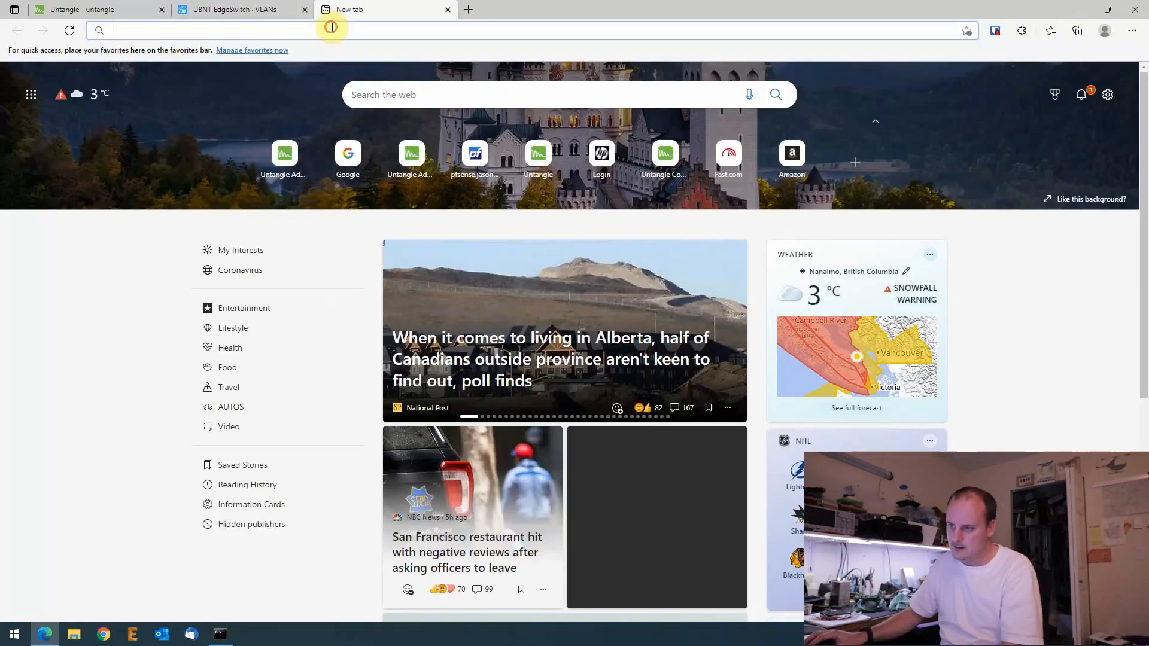
pyautogui.write('fast.com')
pyautogui.press('Return')
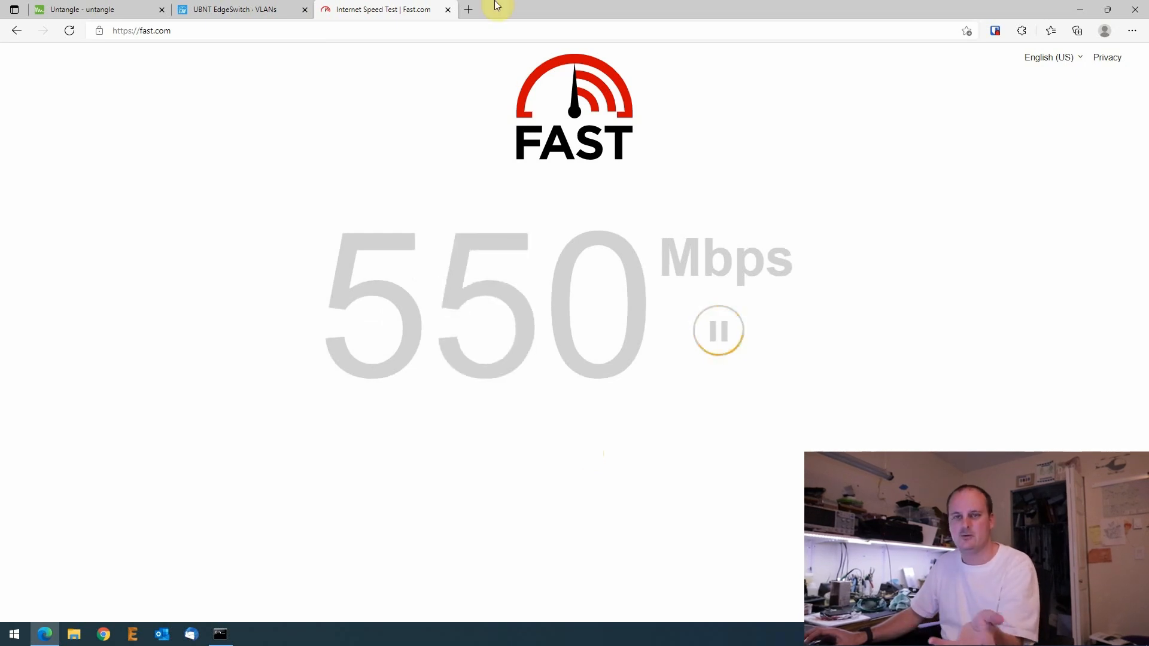
pyautogui.click(448, 9)
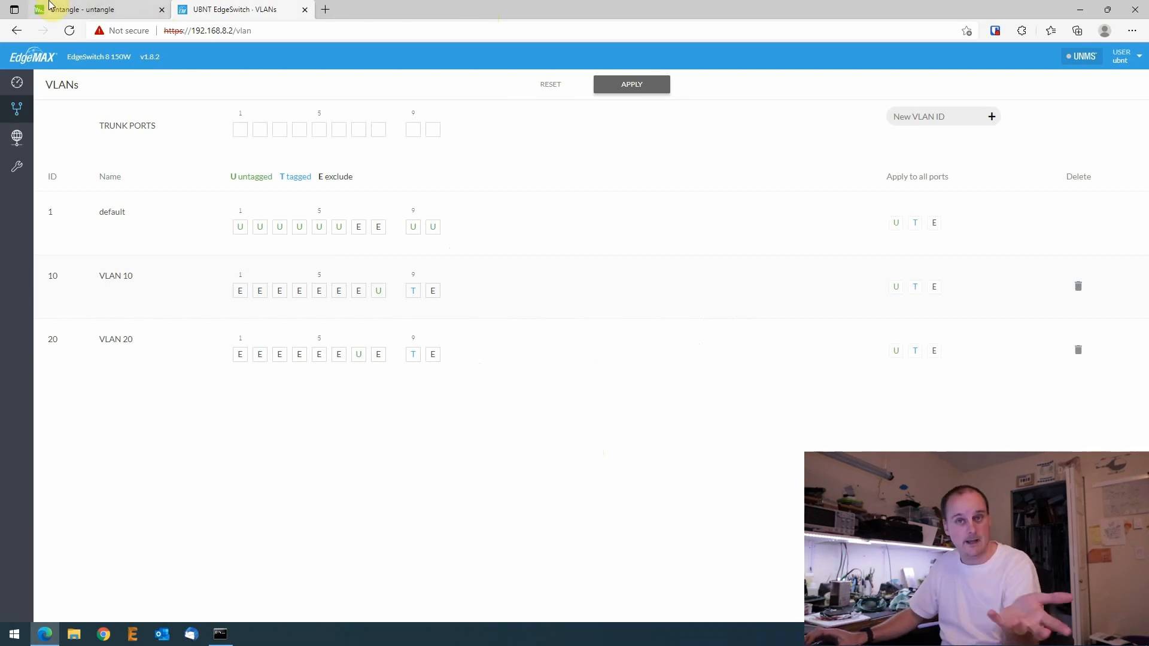
pyautogui.click(93, 5)
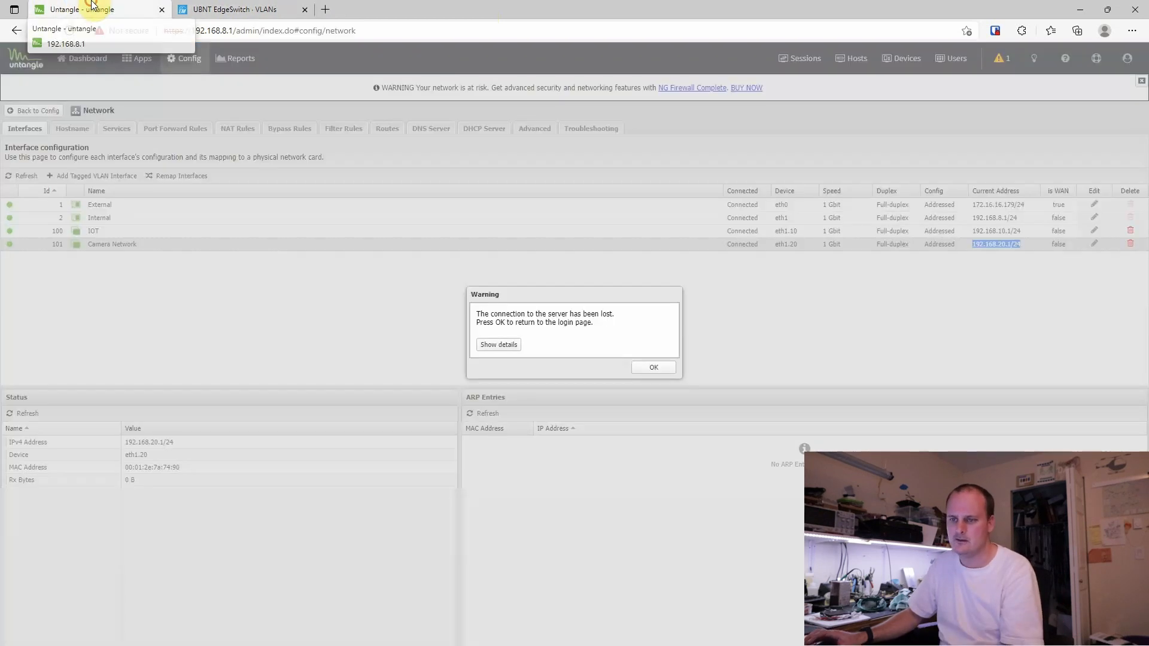
pyautogui.click(651, 368)
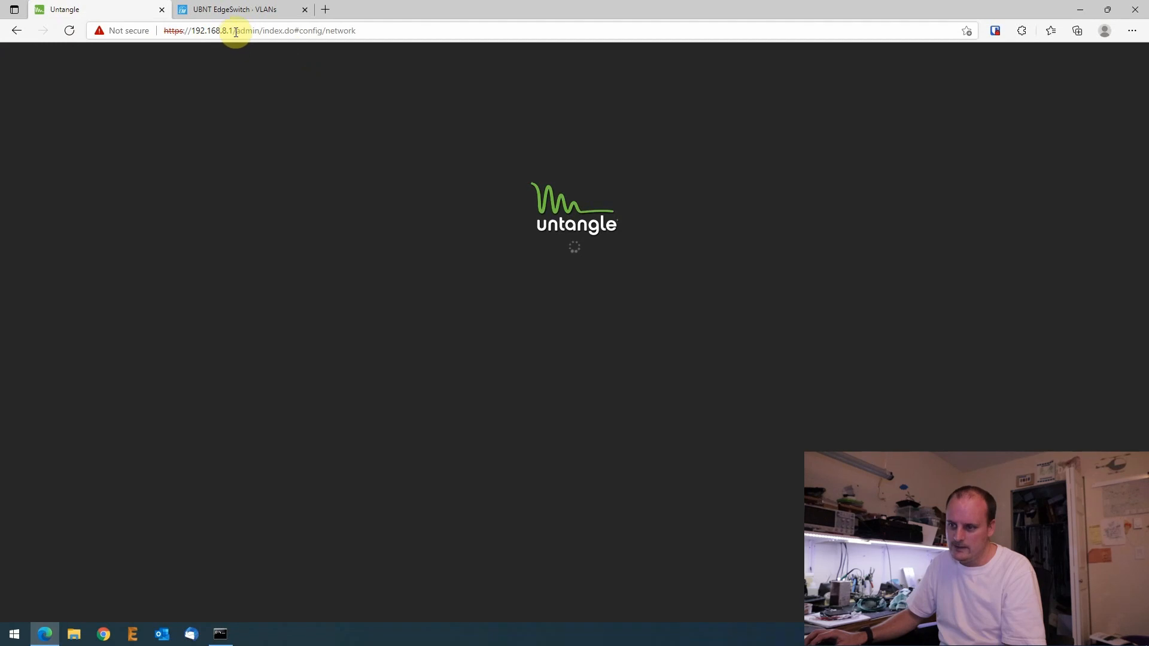
pyautogui.moveTo(236, 32); pyautogui.dragTo(434, 37)
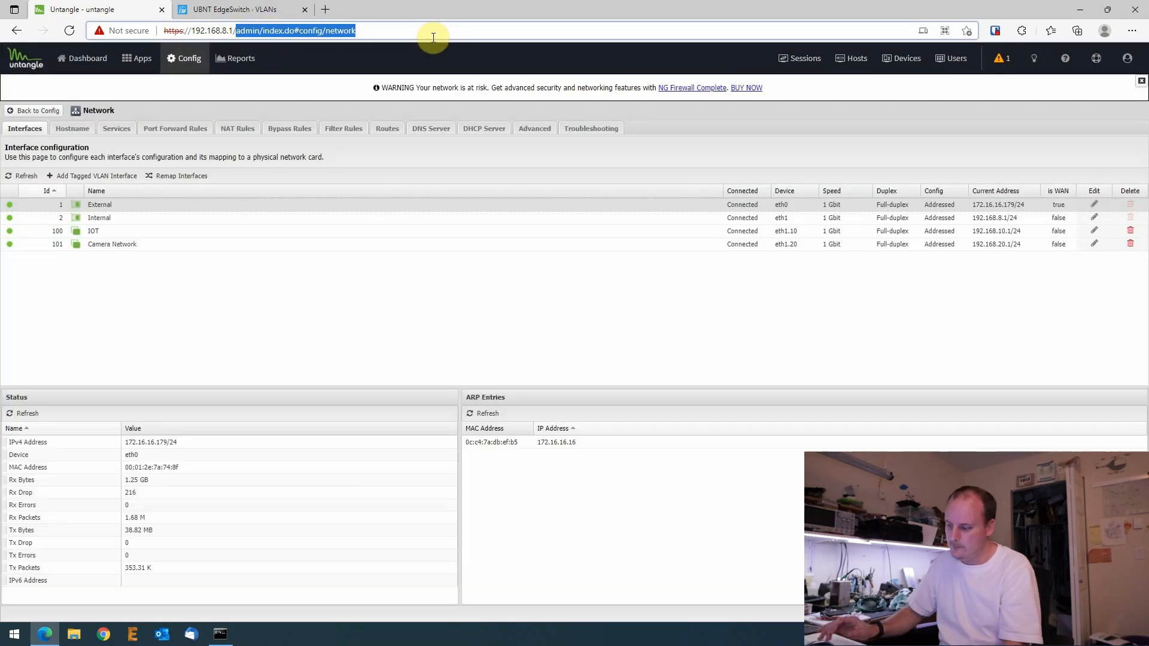
pyautogui.press('BackSpace')
pyautogui.press('Return')
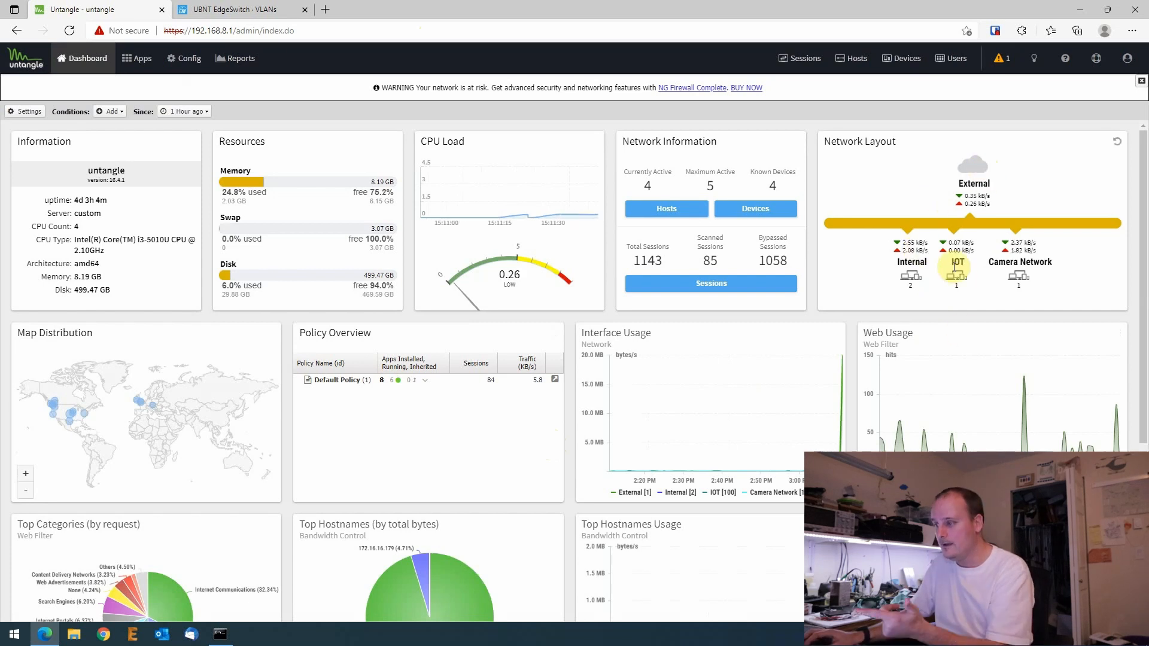
pyautogui.moveTo(947, 260); pyautogui.dragTo(977, 262)
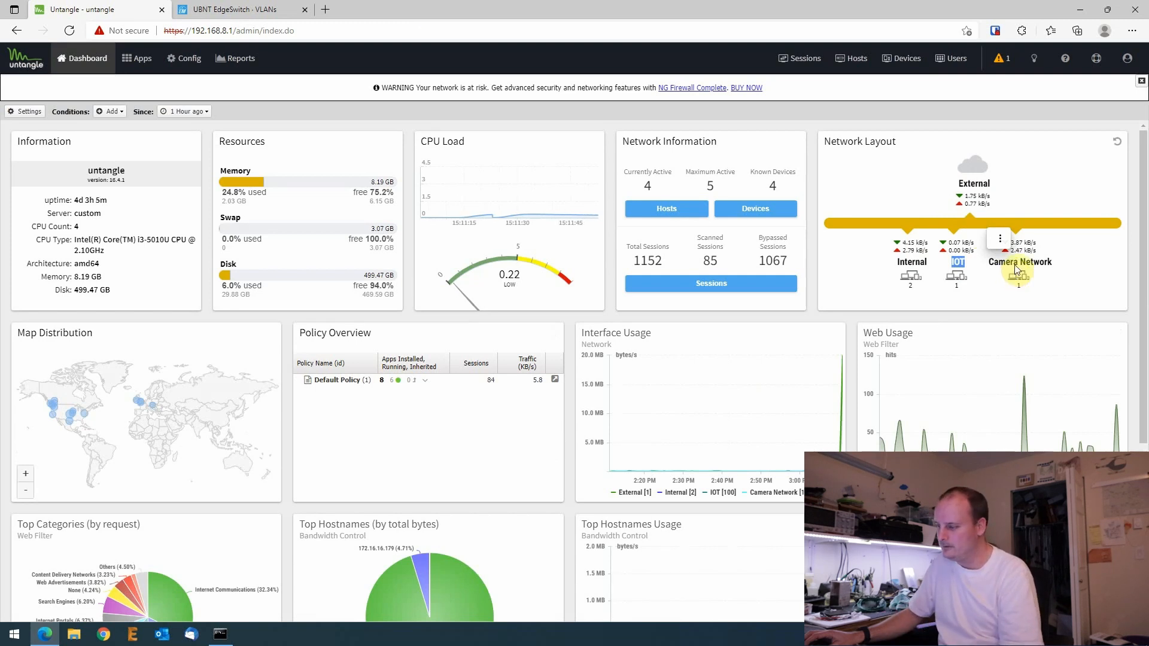
pyautogui.moveTo(1044, 264); pyautogui.dragTo(1010, 269)
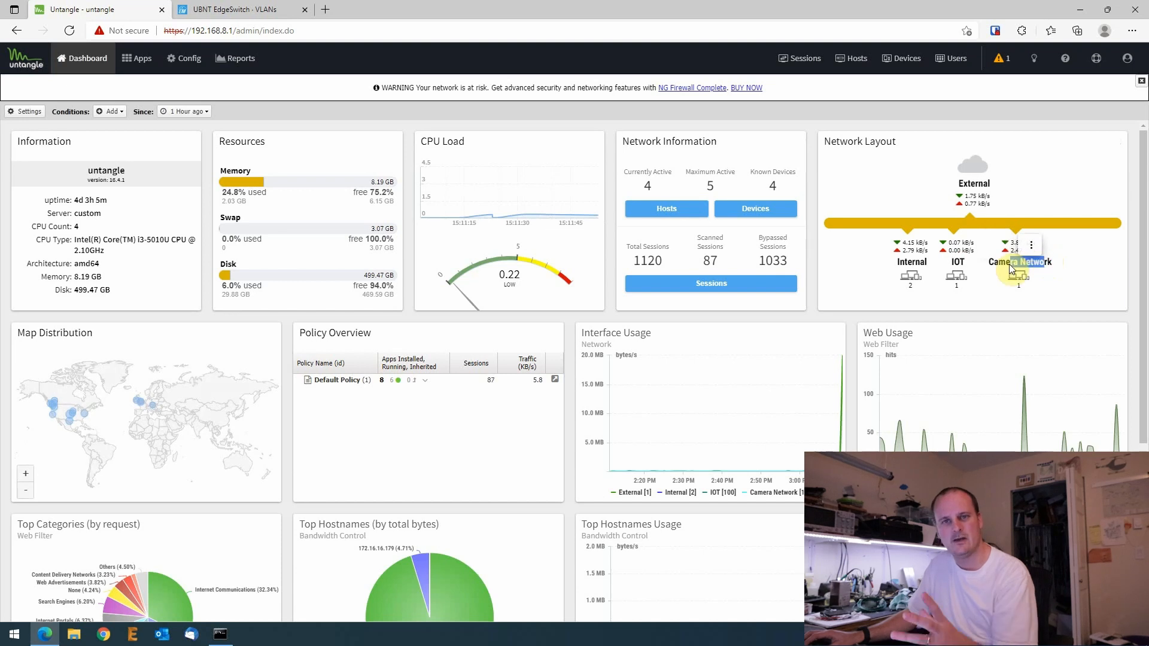